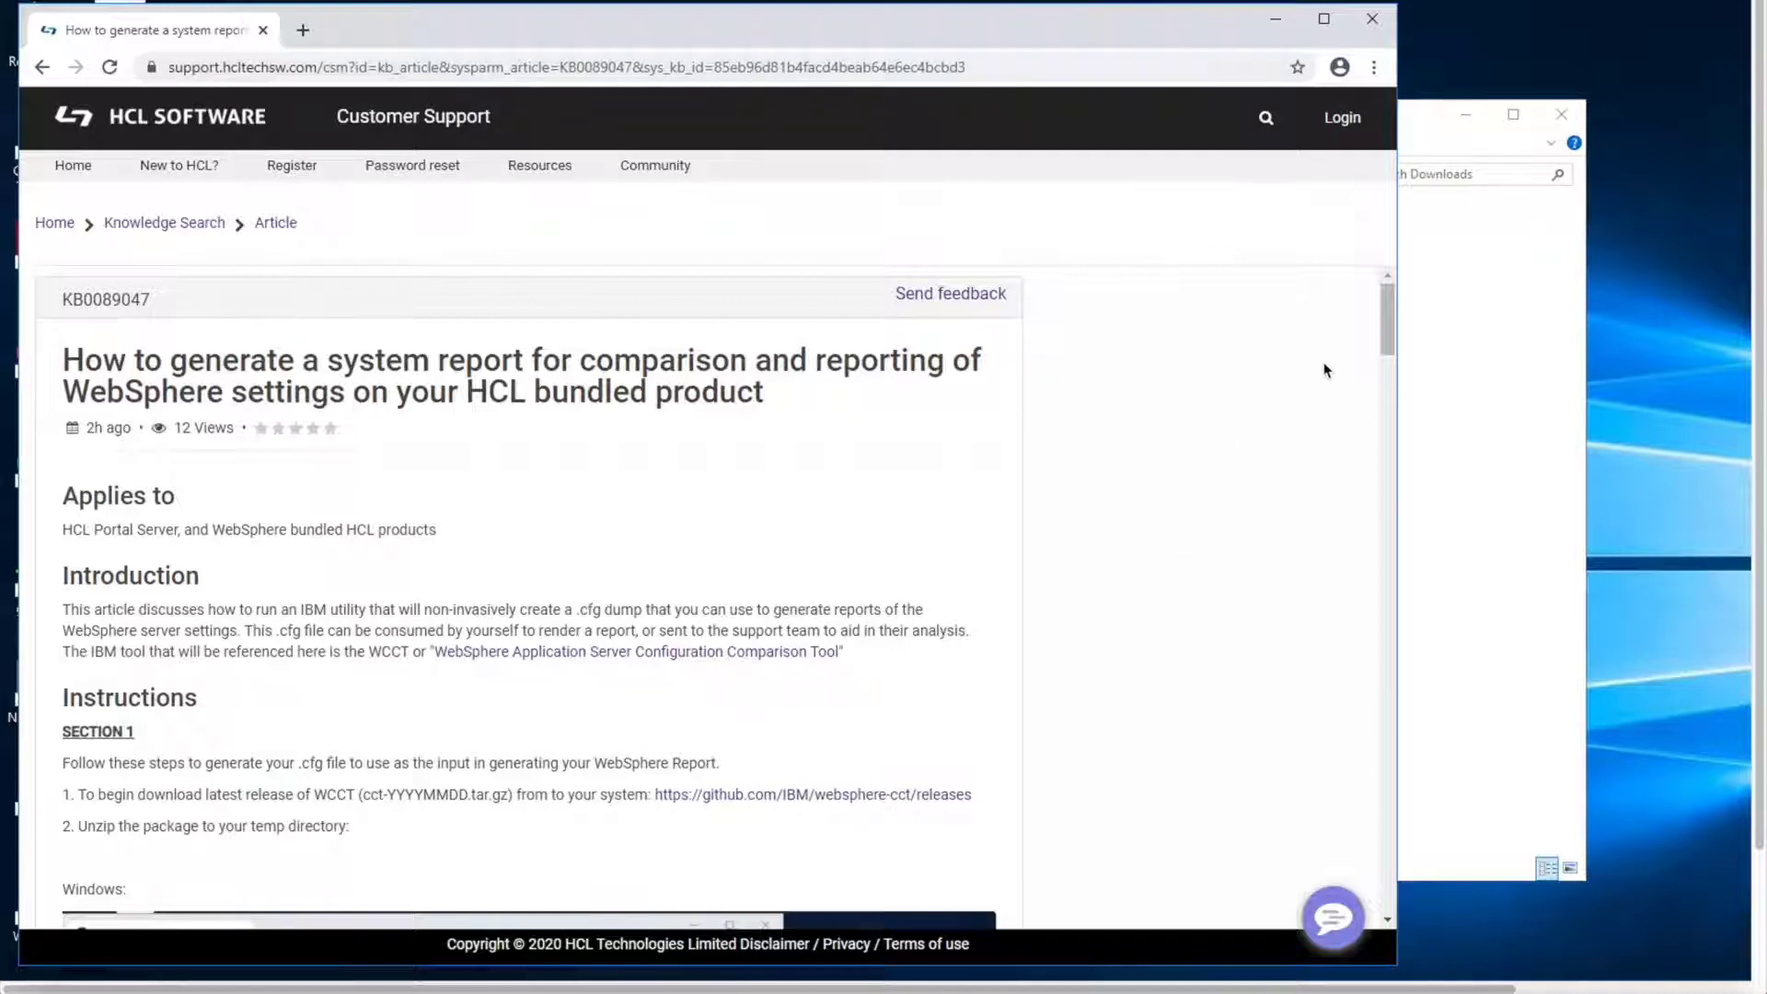
# Step: Download the Python 2.7 Windows msi linked in Section 2 of the article and bring up the Downloads folder
pyautogui.moveTo(1382, 322); pyautogui.dragTo(1390, 598)
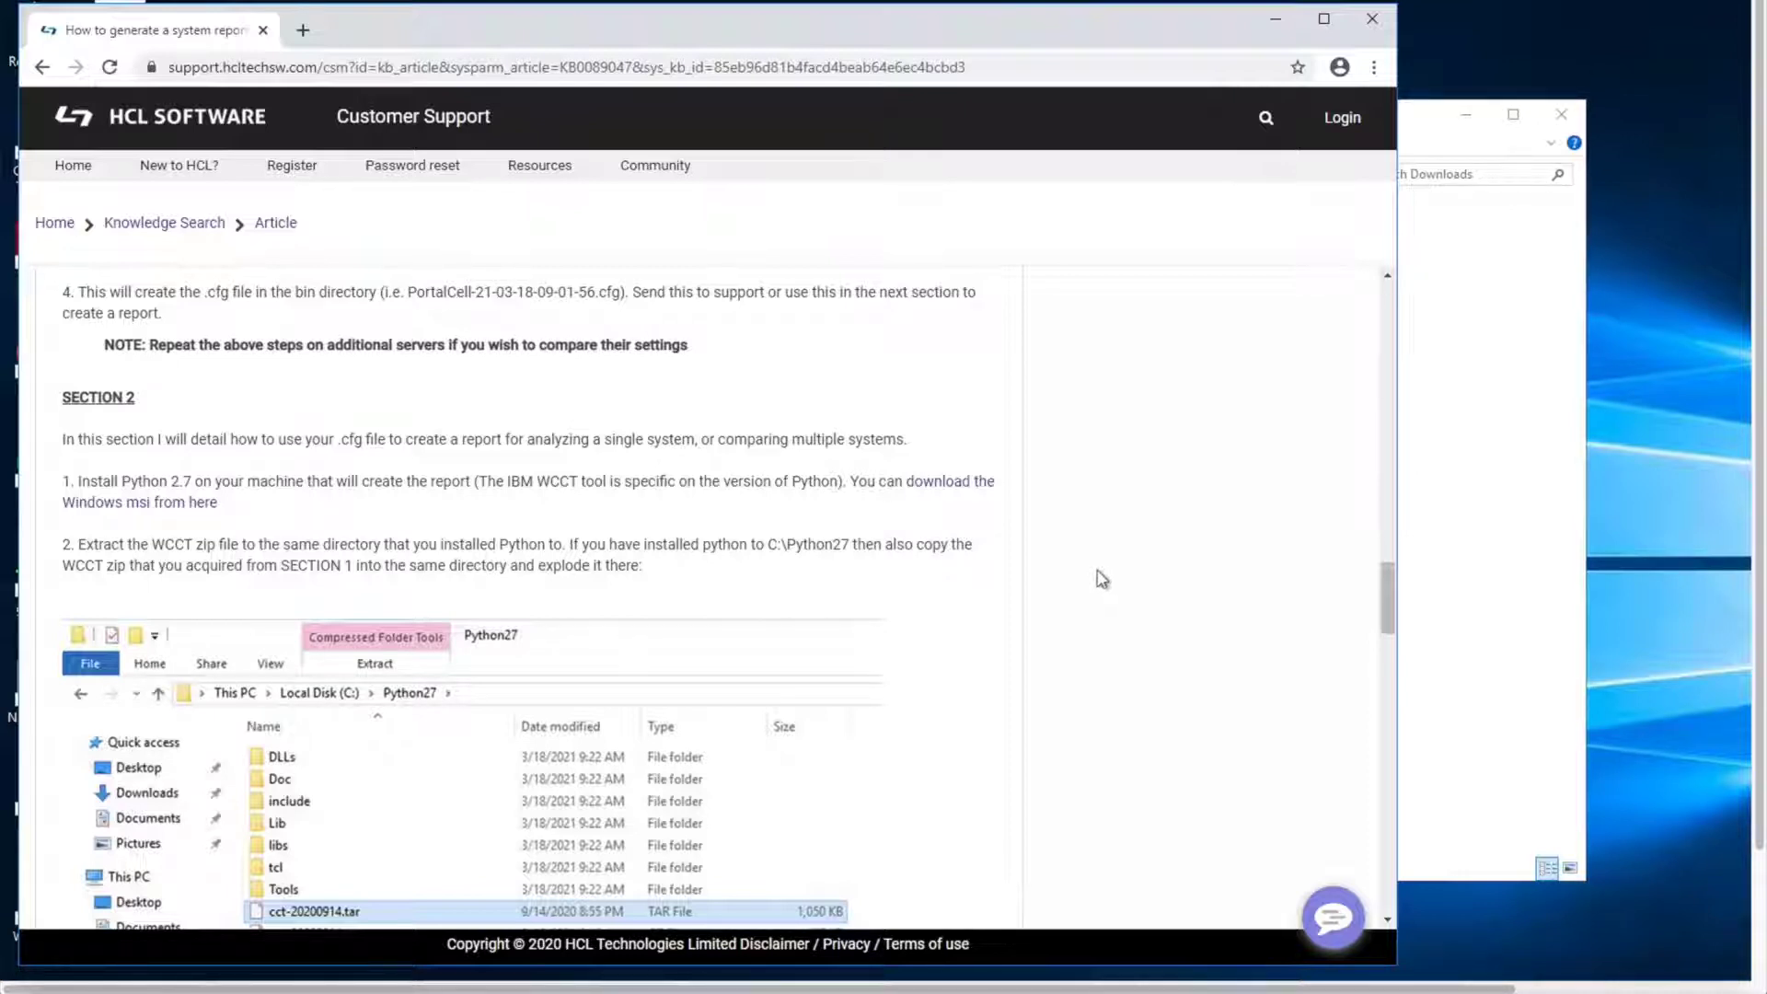
pyautogui.click(965, 494)
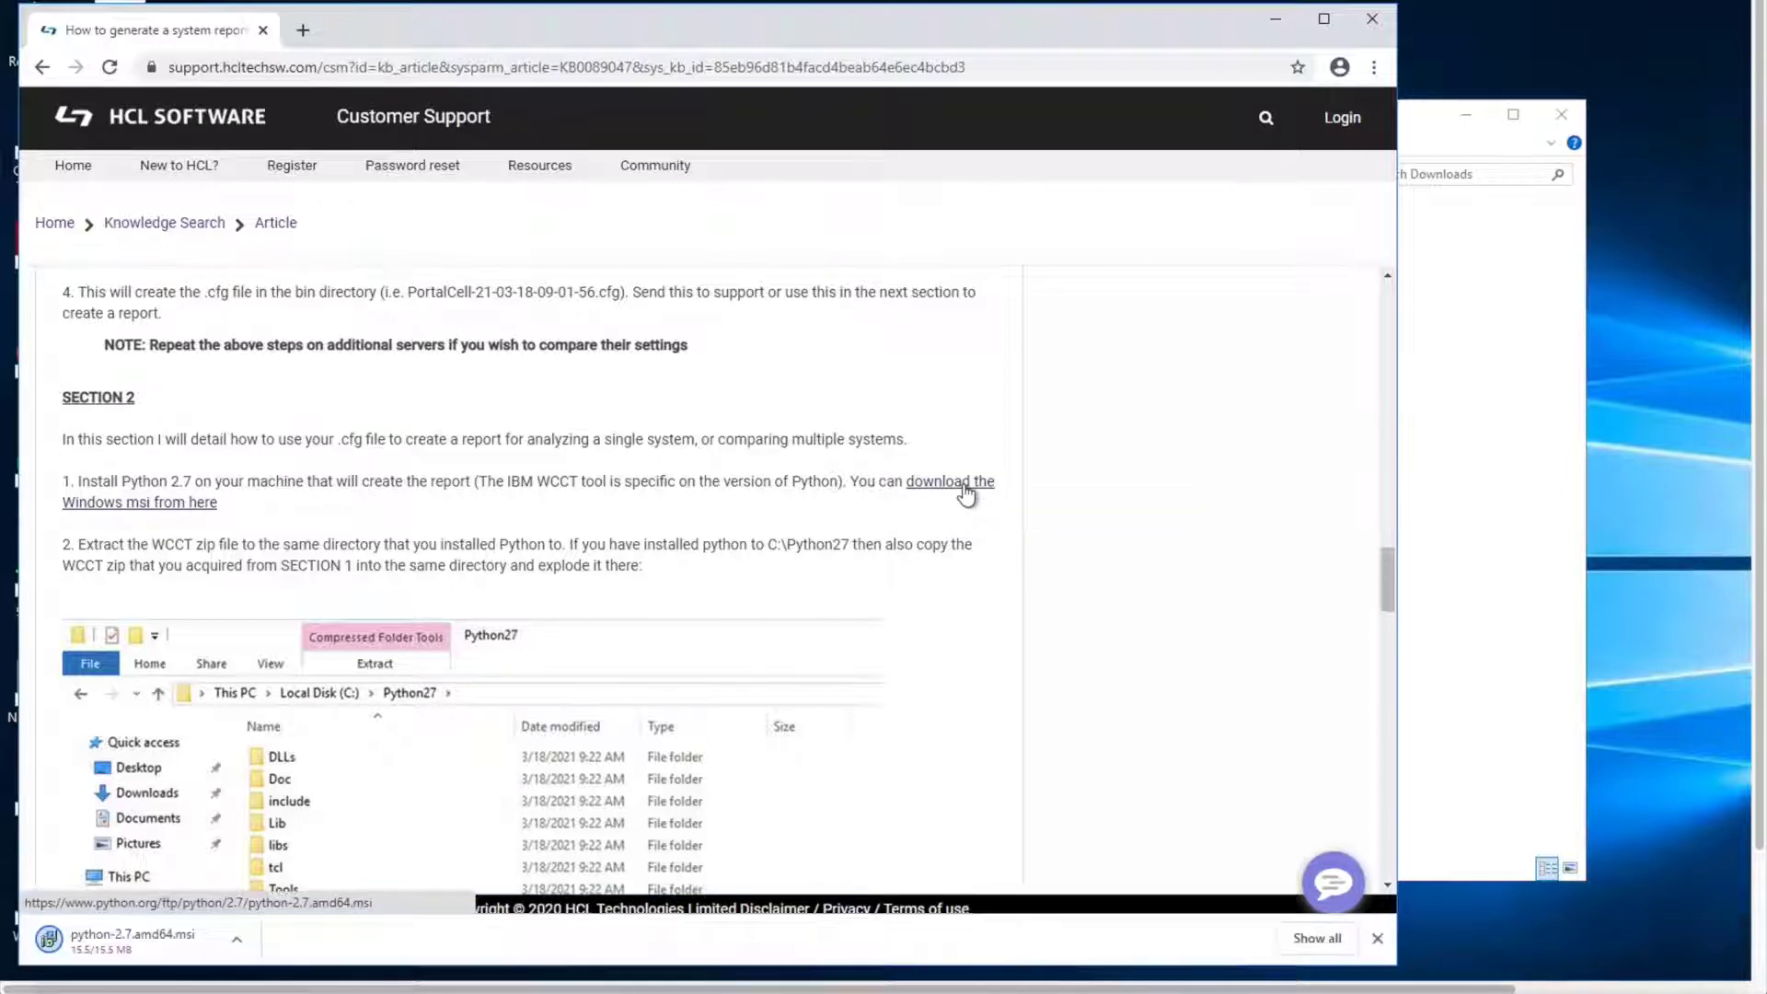
pyautogui.click(1428, 501)
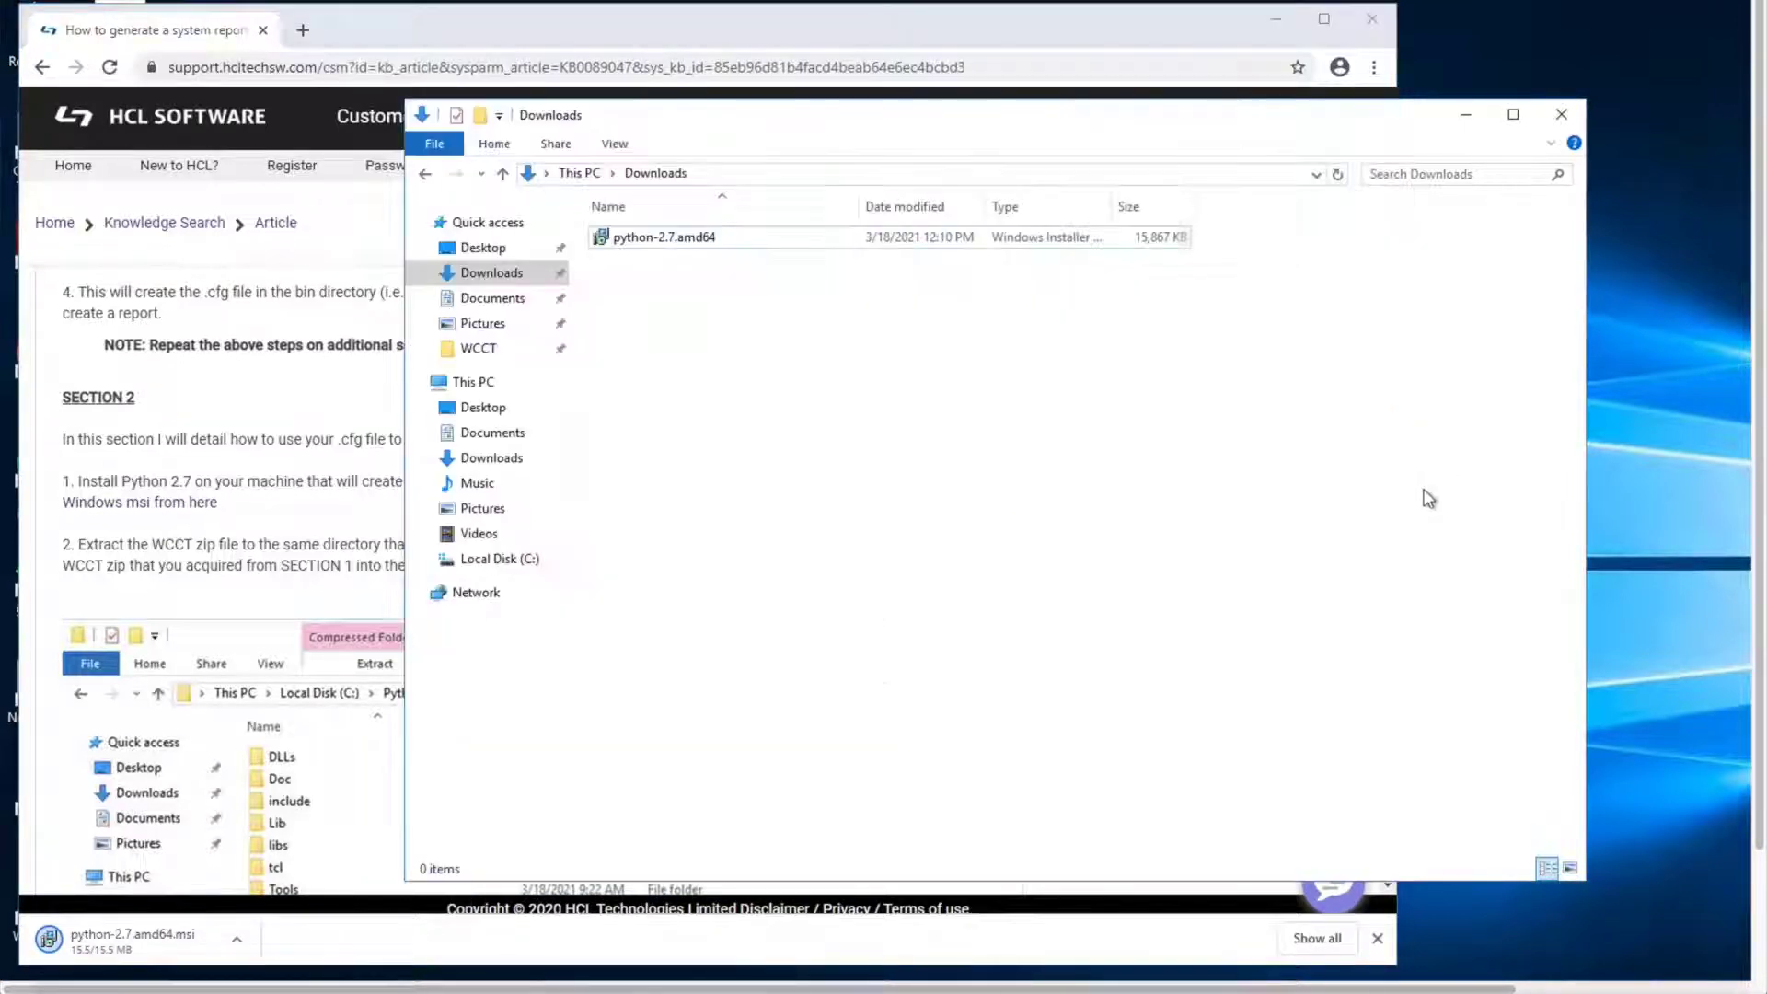
# Step: Install Python 2.7 (64-bit) from python-2.7.amd64 for all users into C:\Python27\ with the default features
pyautogui.doubleClick(674, 241)
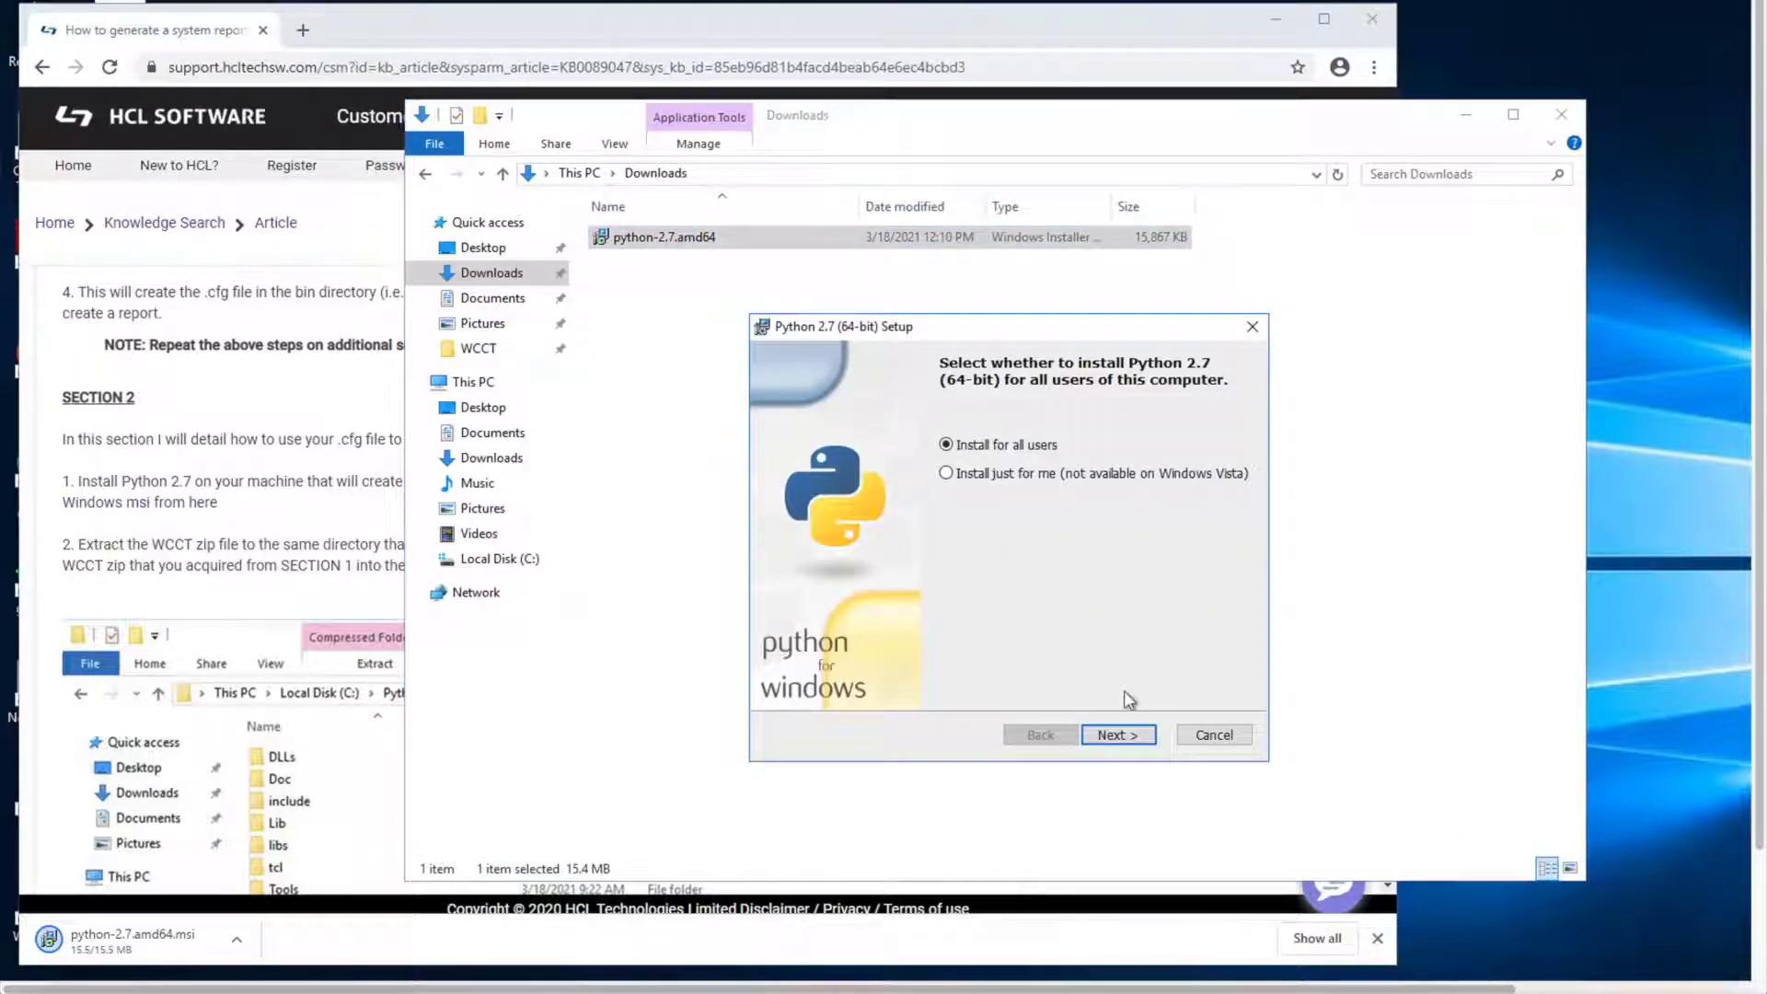
pyautogui.click(1123, 736)
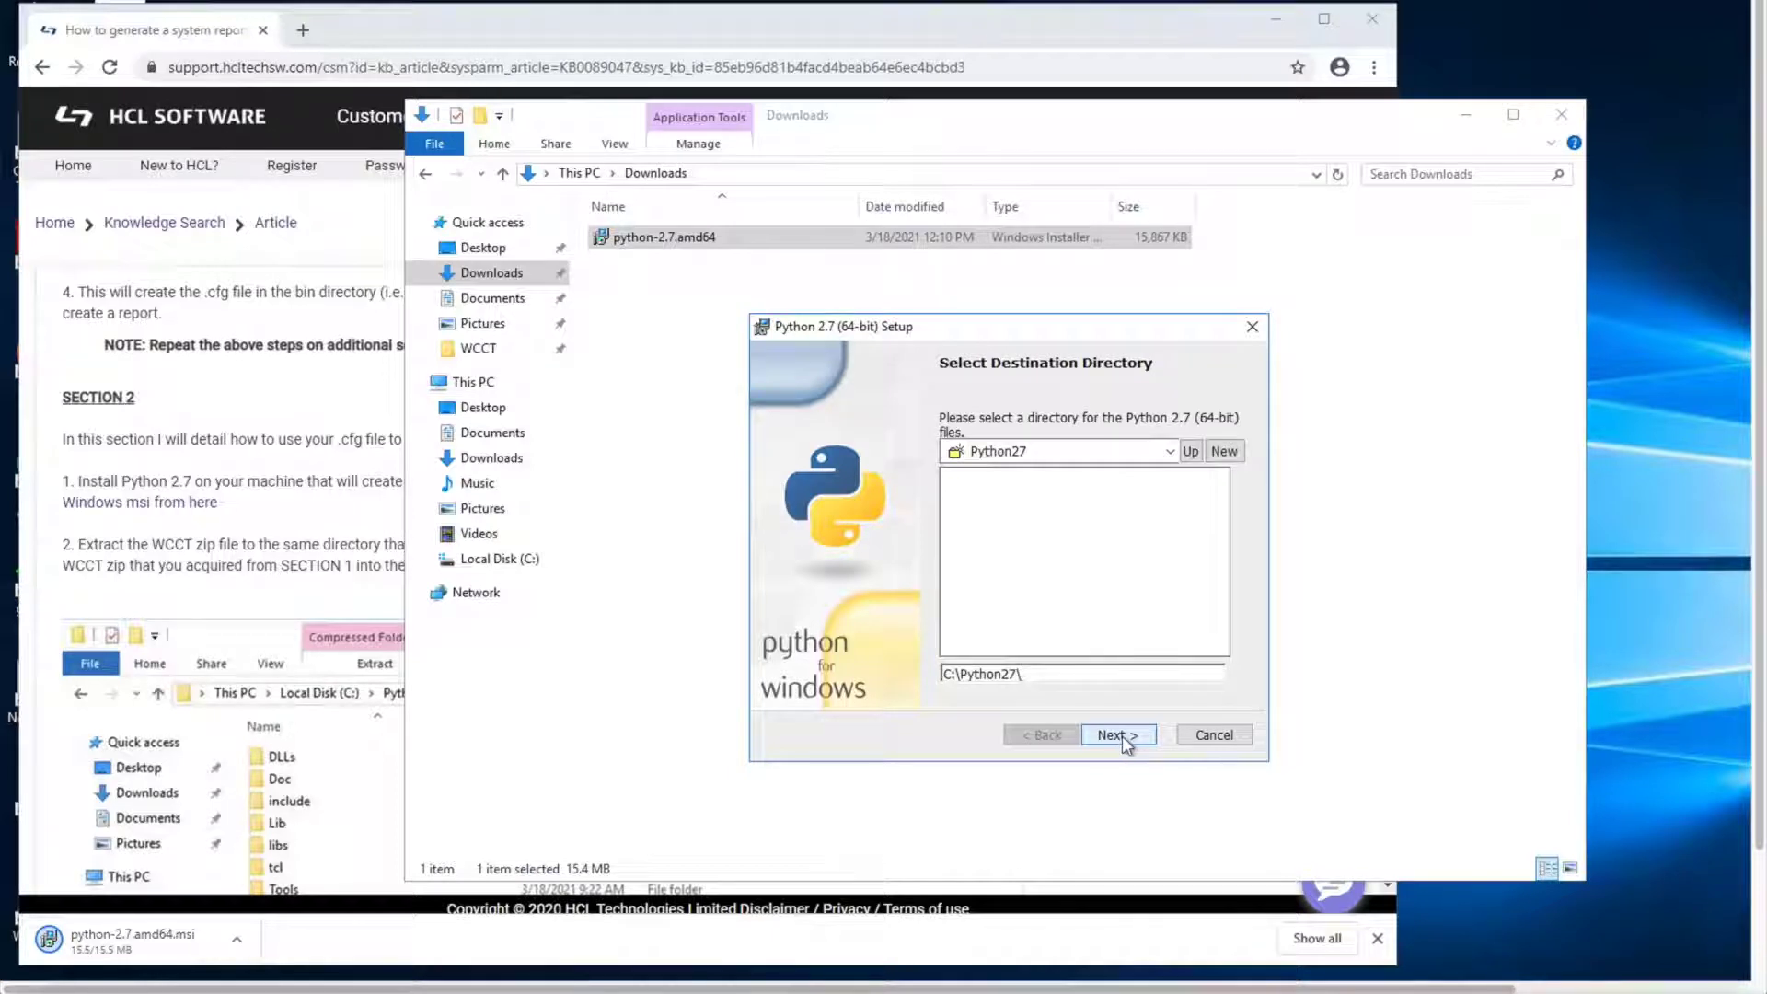
pyautogui.click(1123, 737)
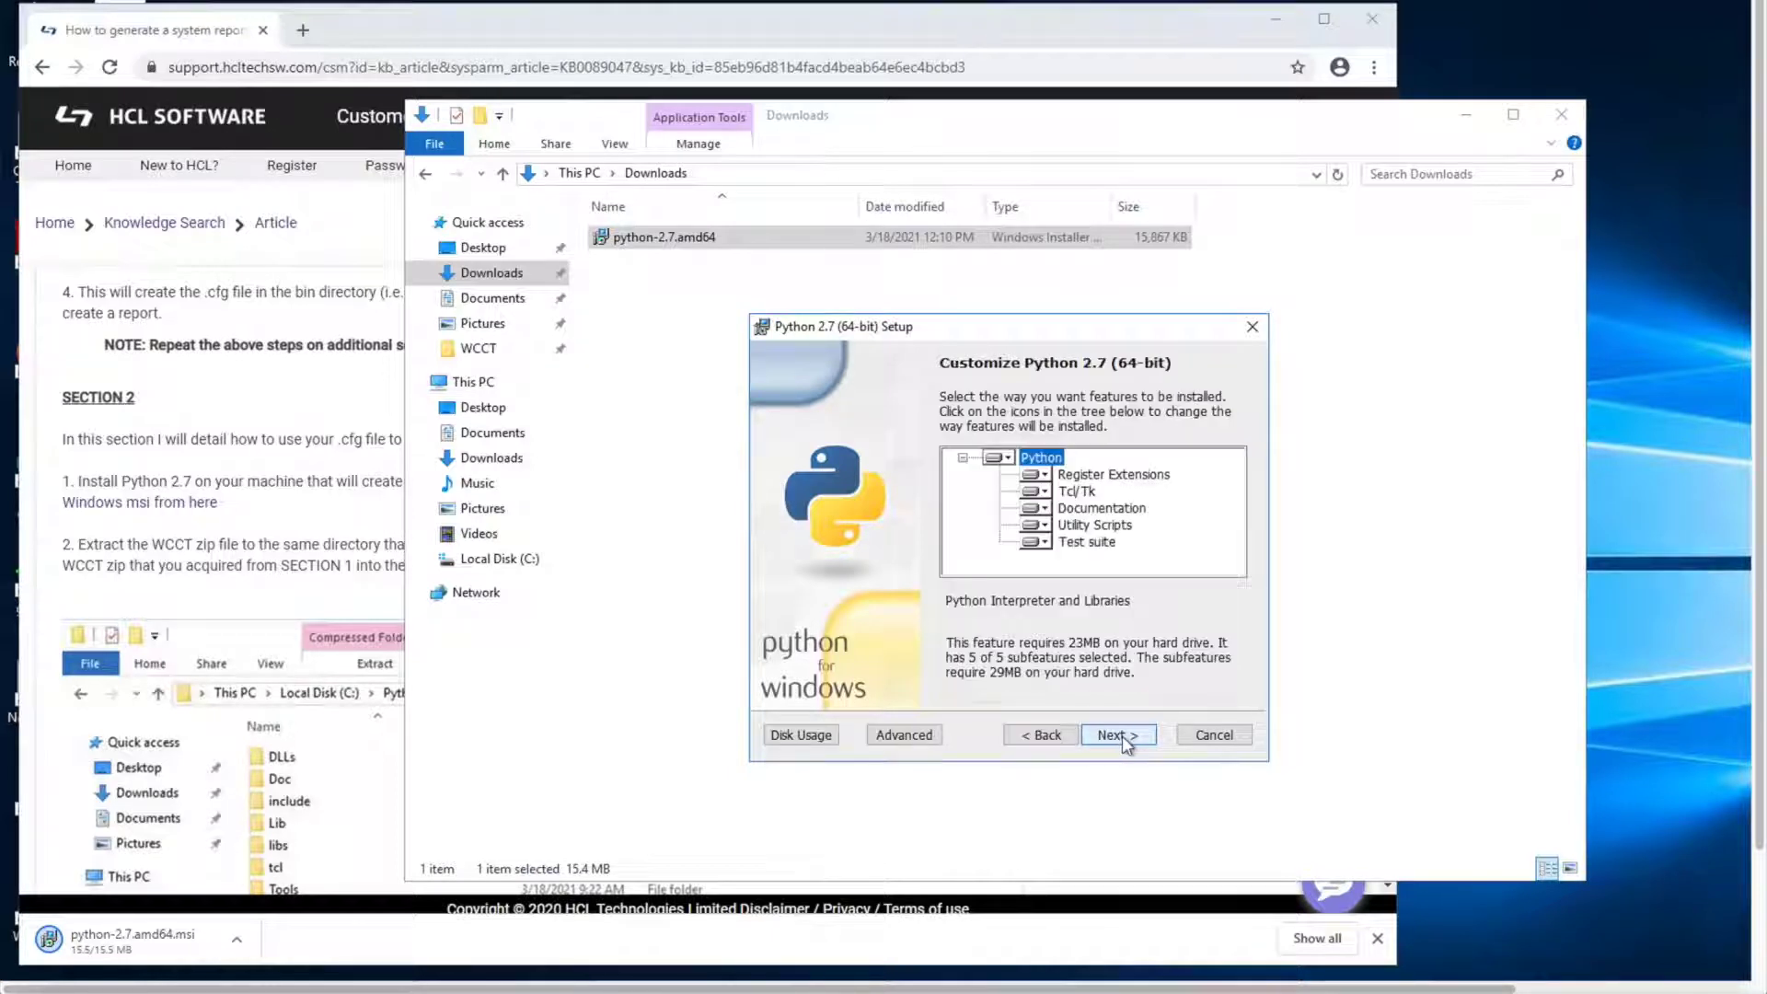
pyautogui.click(1123, 736)
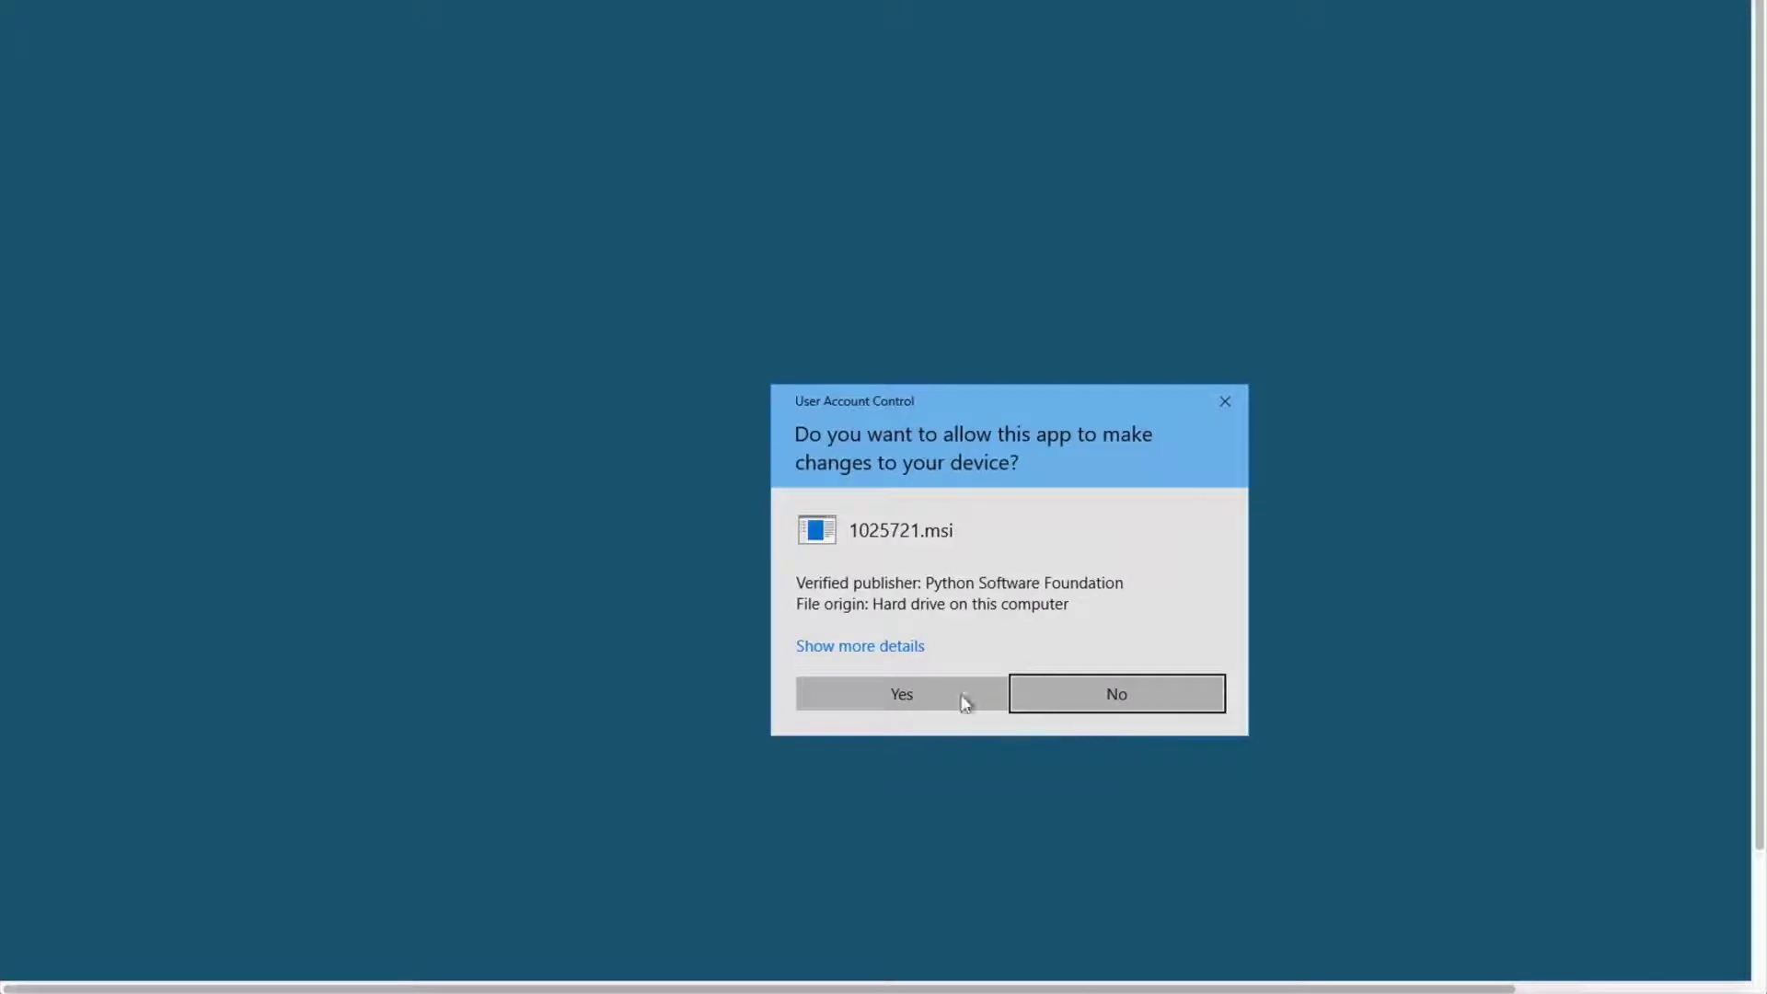
pyautogui.click(962, 701)
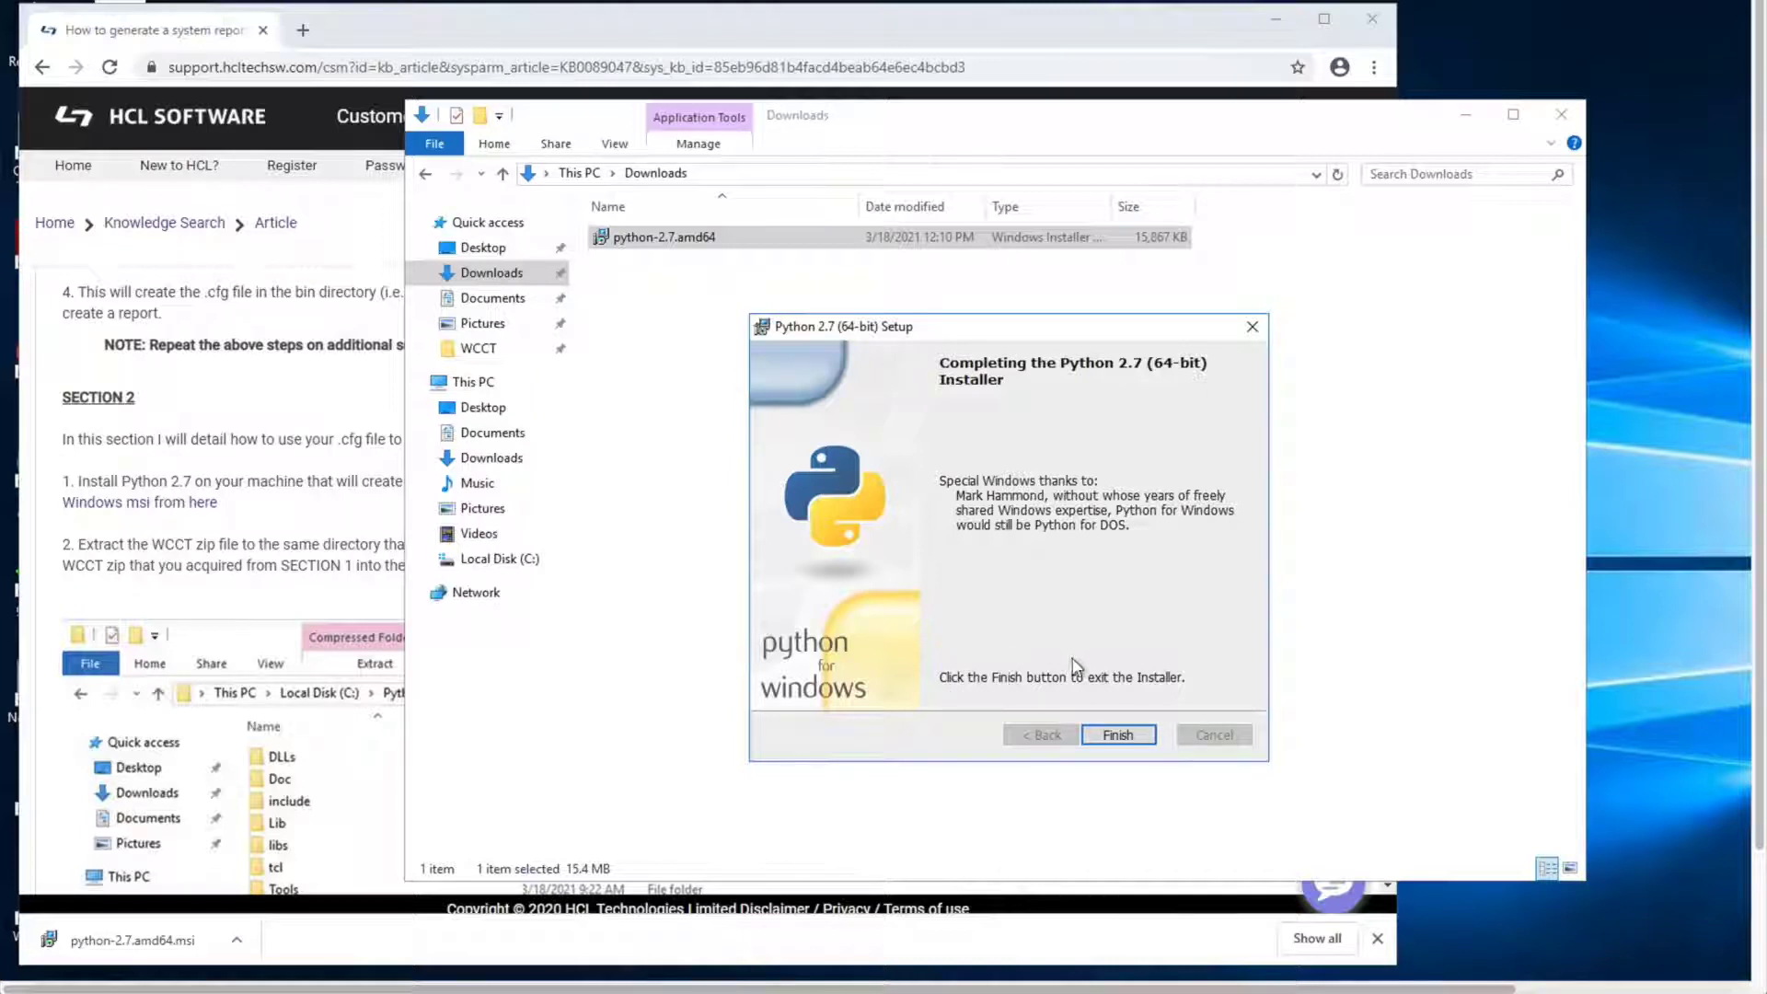
pyautogui.click(1121, 734)
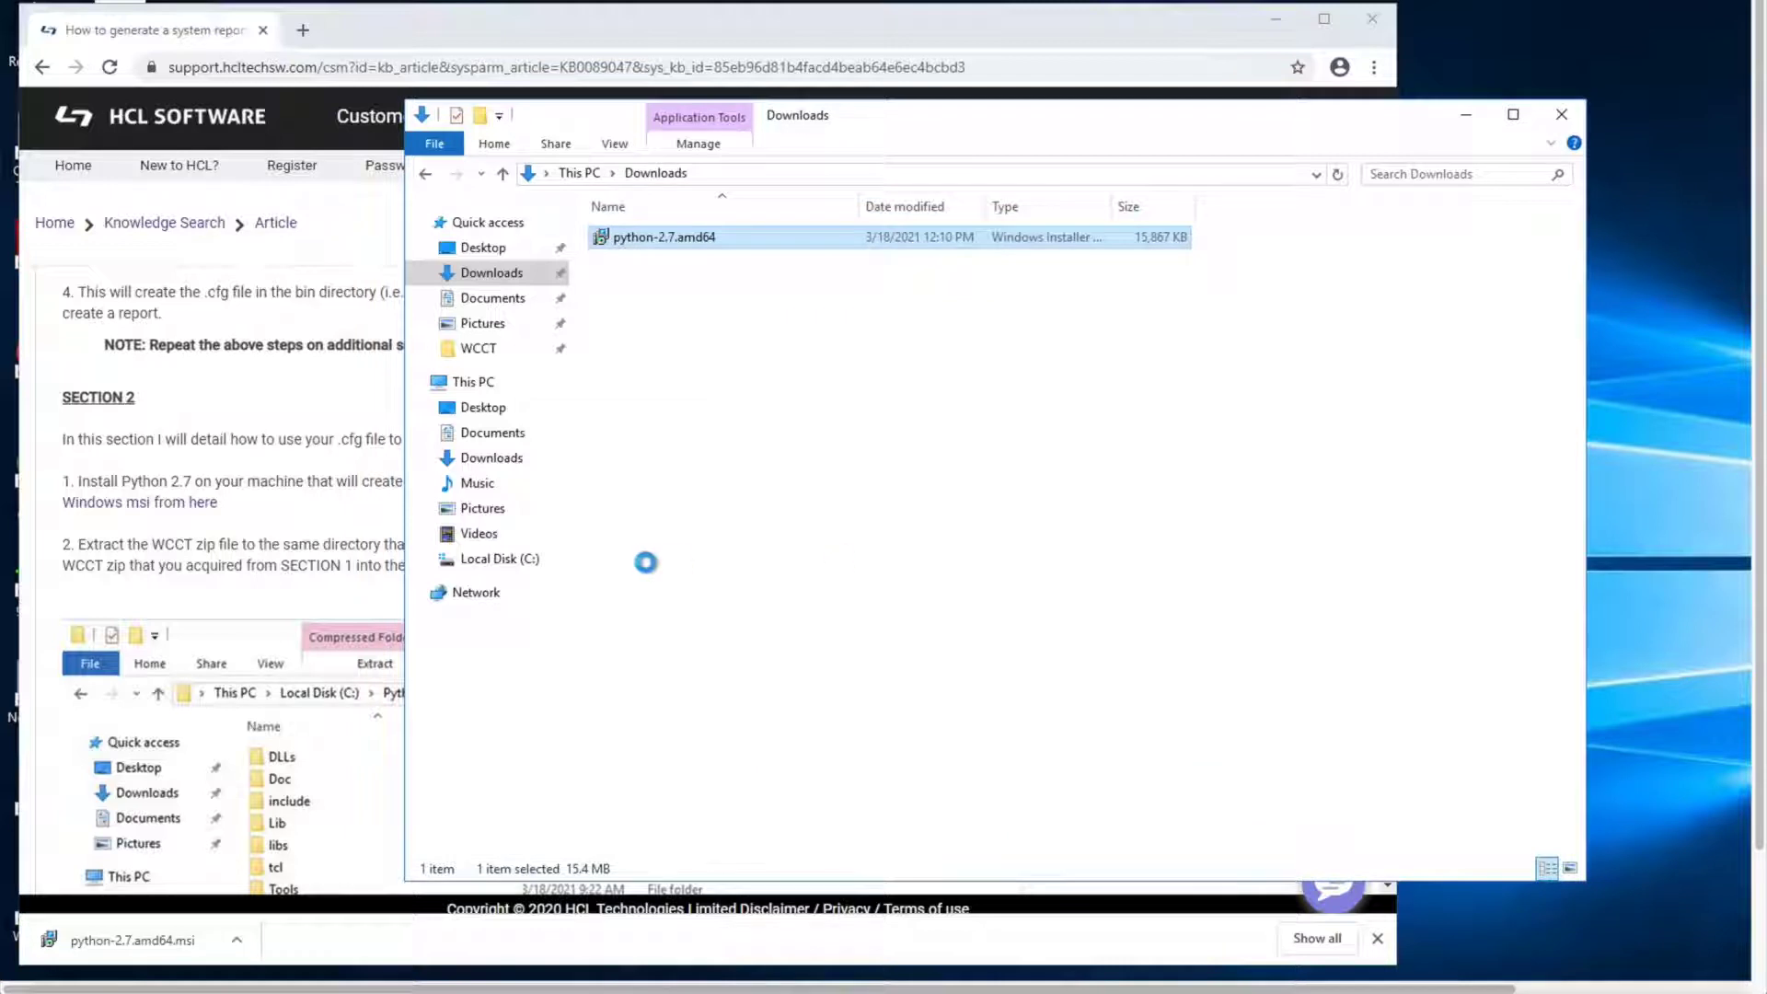
# Step: Download cct-20200914.tar.gz from the websphere-cct GitHub releases page linked in Section 1 of the browser article
pyautogui.click(367, 537)
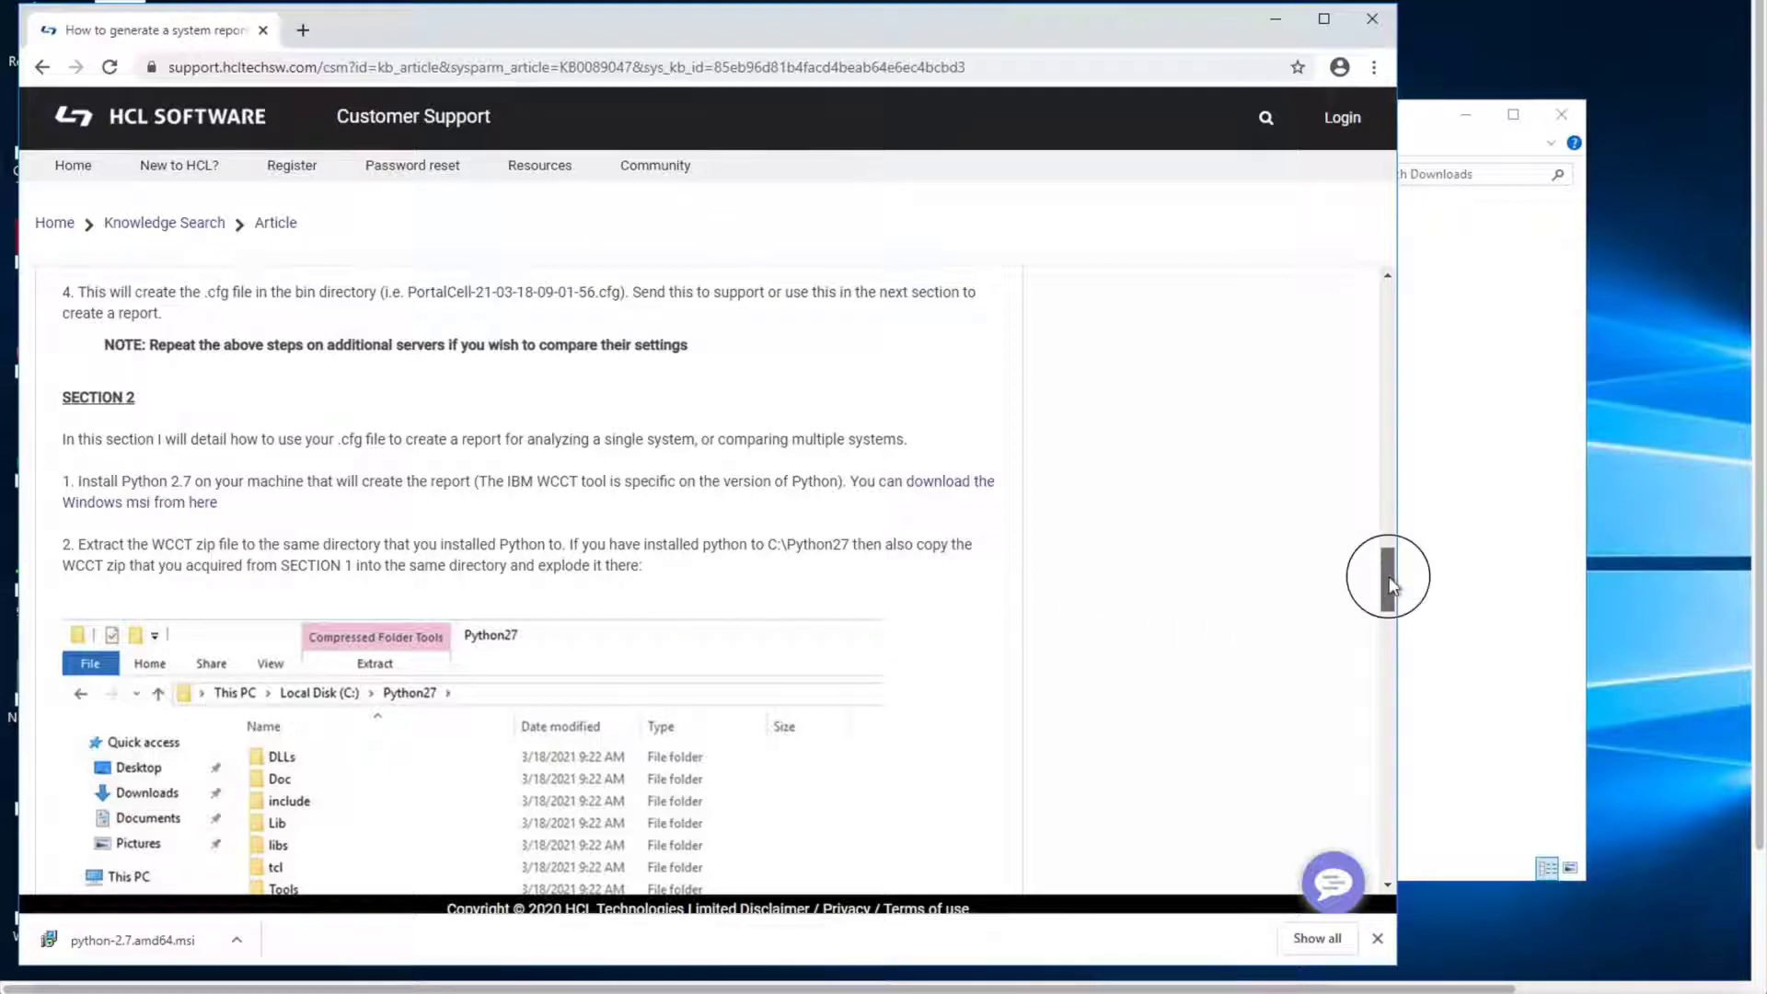
pyautogui.moveTo(1390, 586); pyautogui.dragTo(1387, 337)
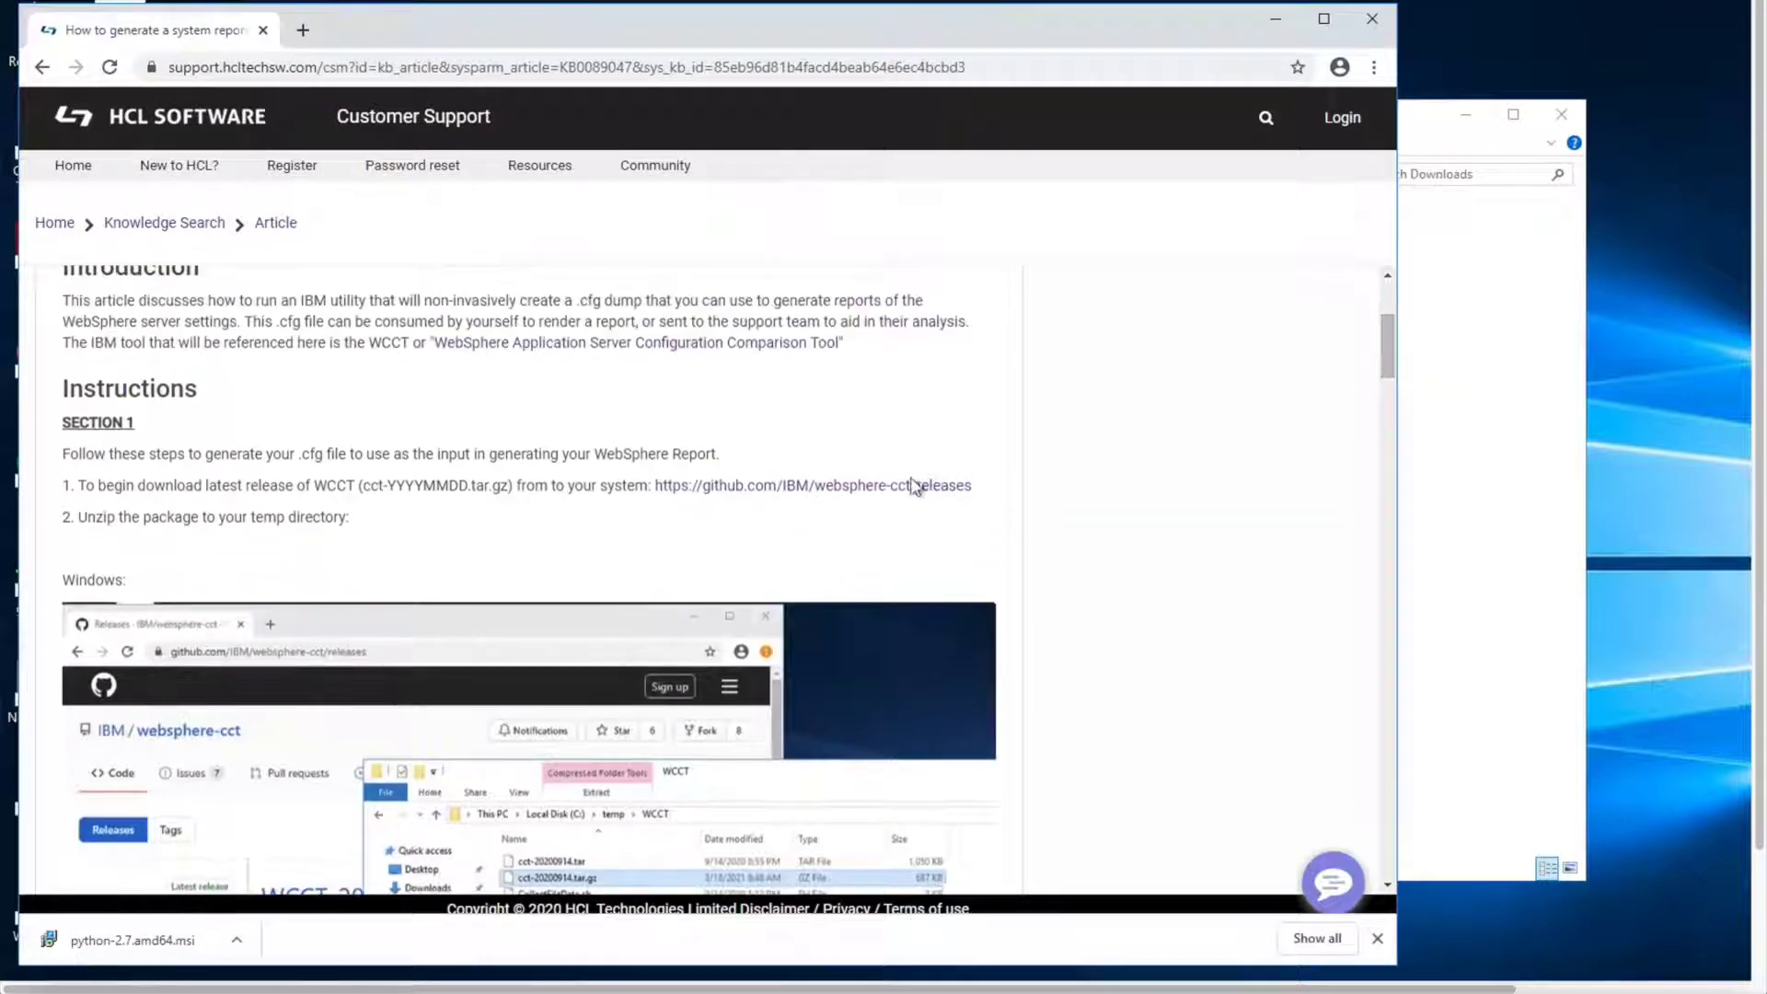
pyautogui.click(839, 489)
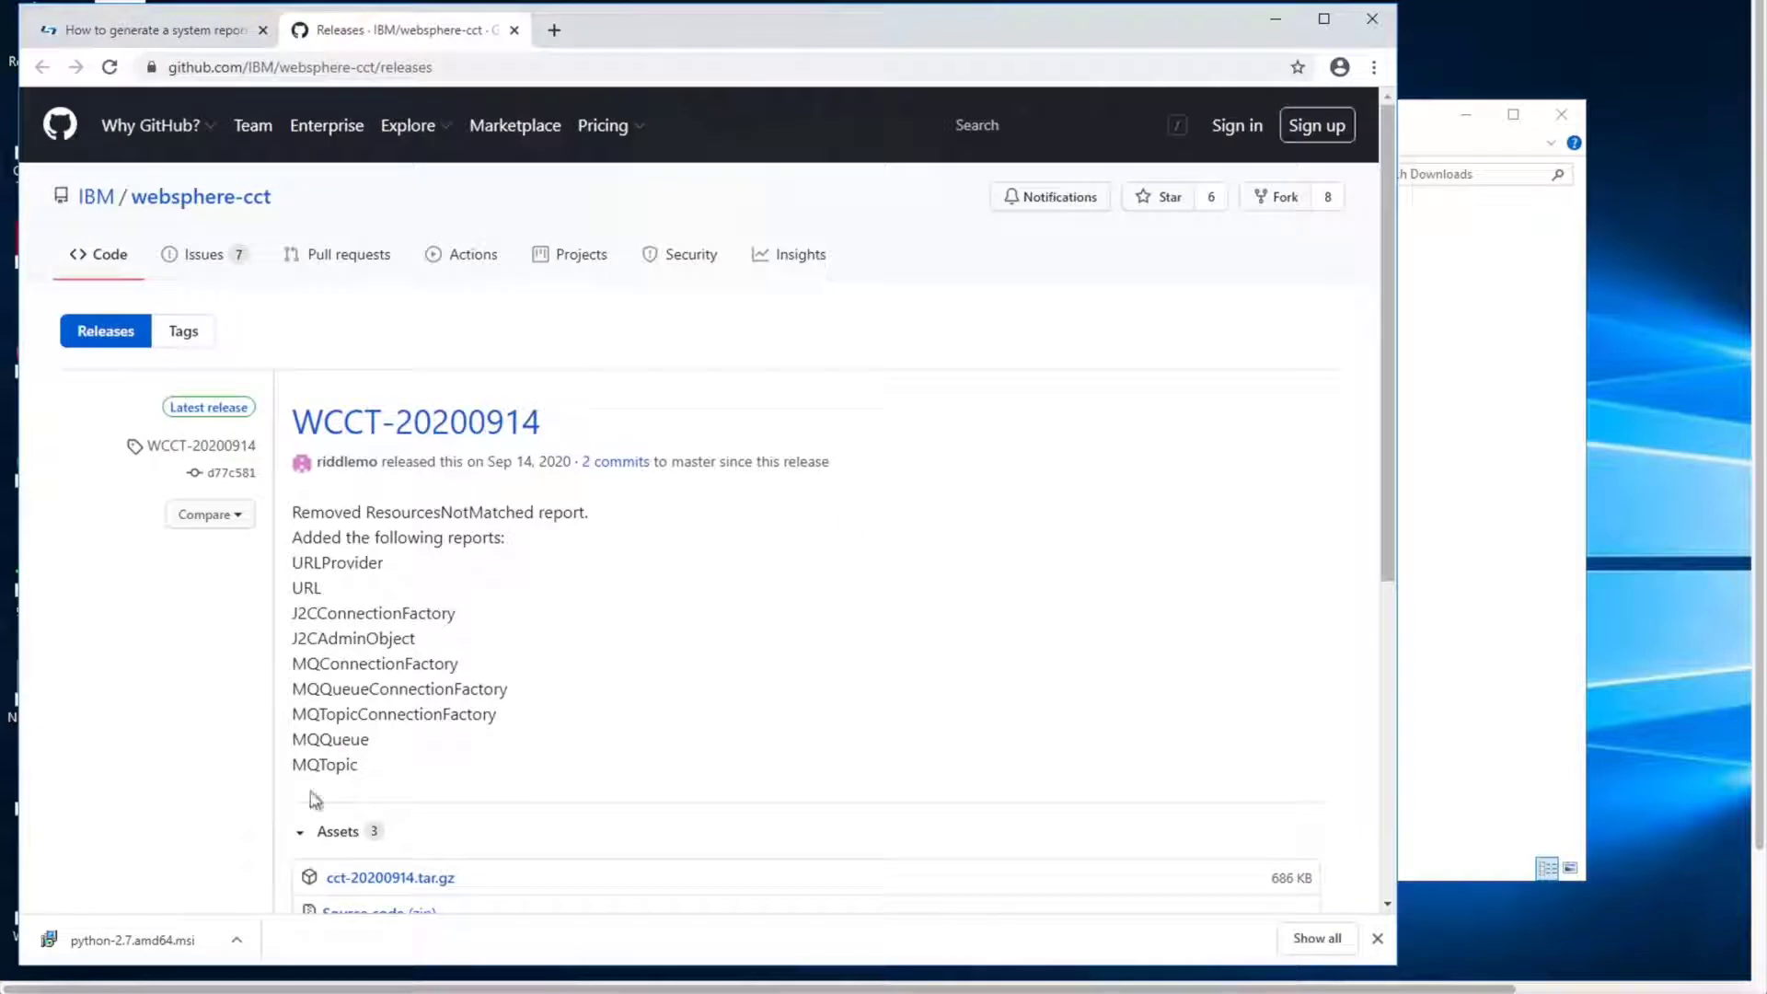
pyautogui.click(347, 881)
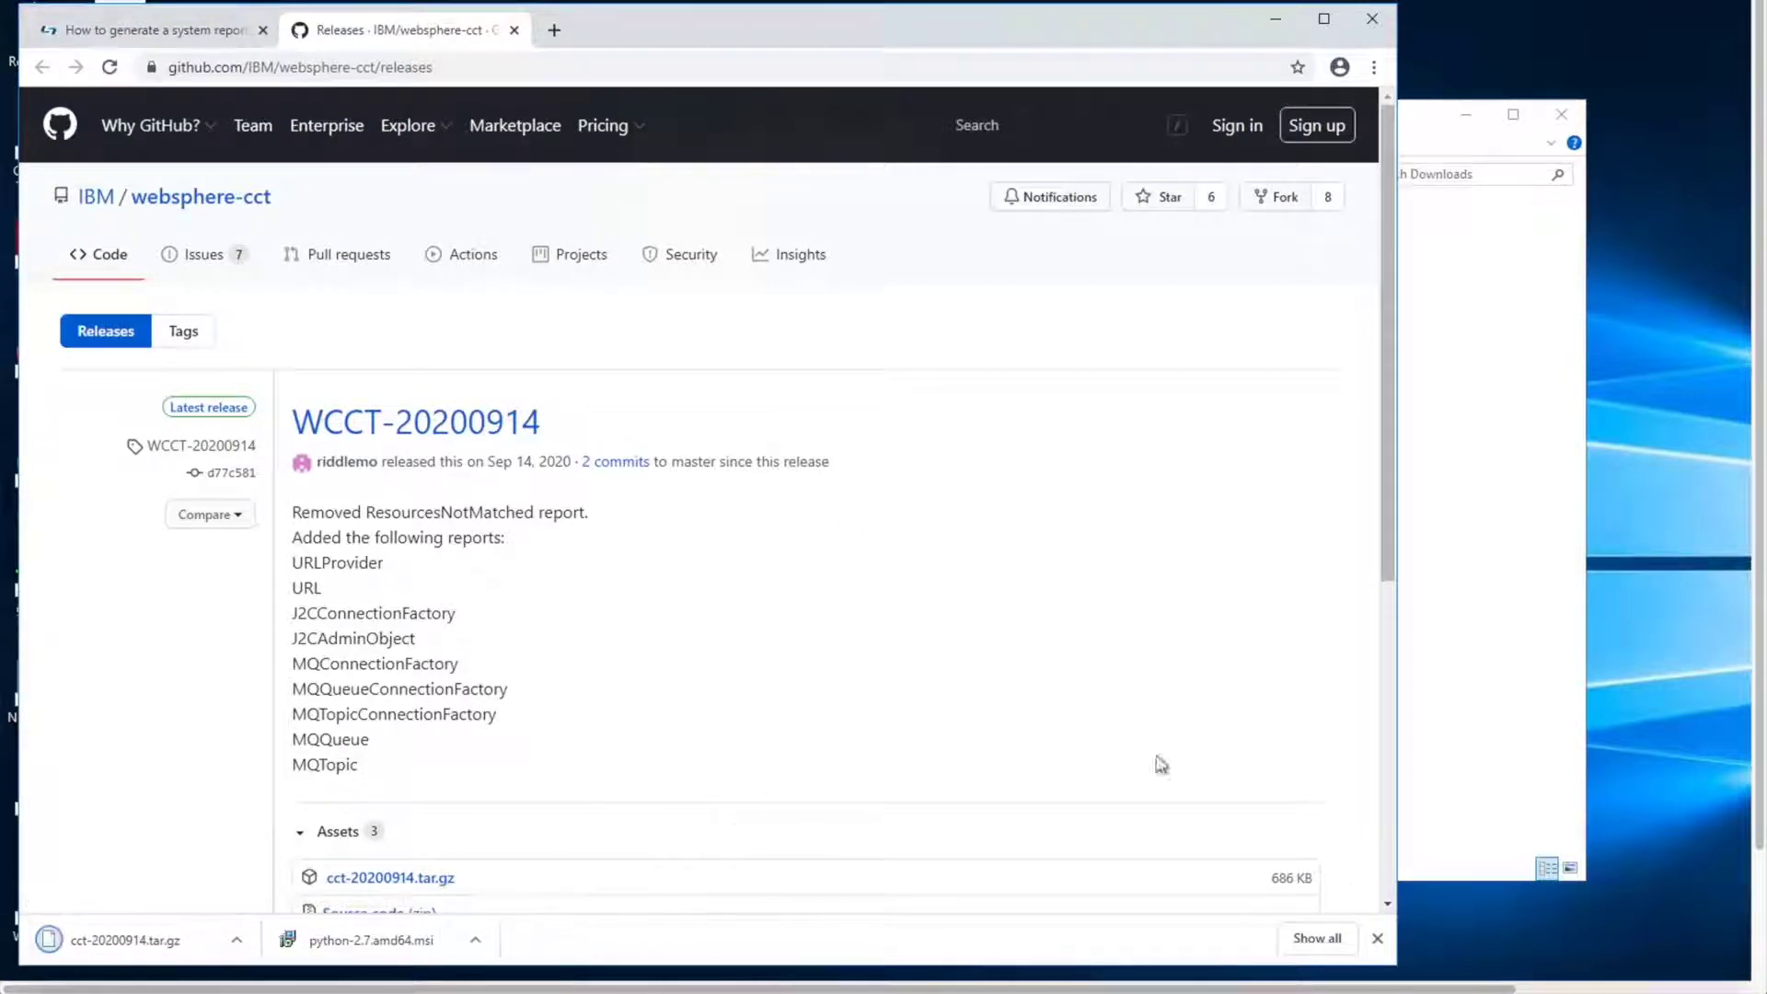
# Step: In File Explorer, move cct-20200914.tar.gz from Downloads to C:\Python27
pyautogui.click(1454, 707)
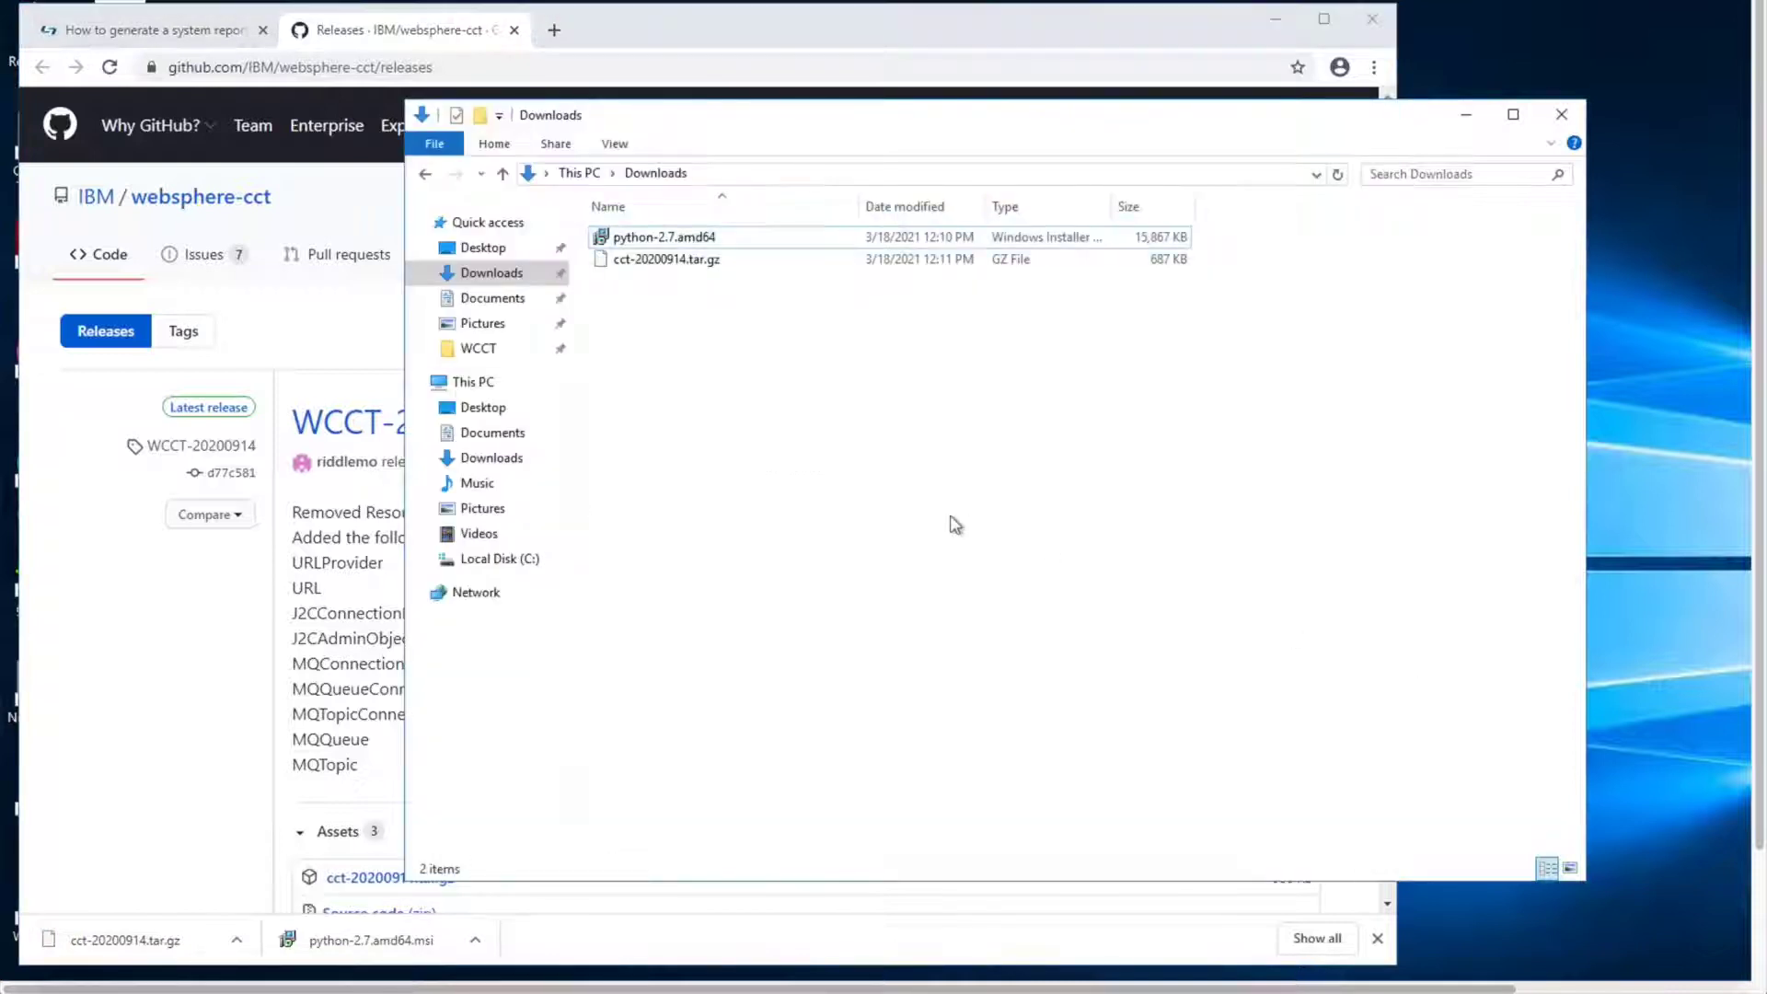
pyautogui.click(685, 264)
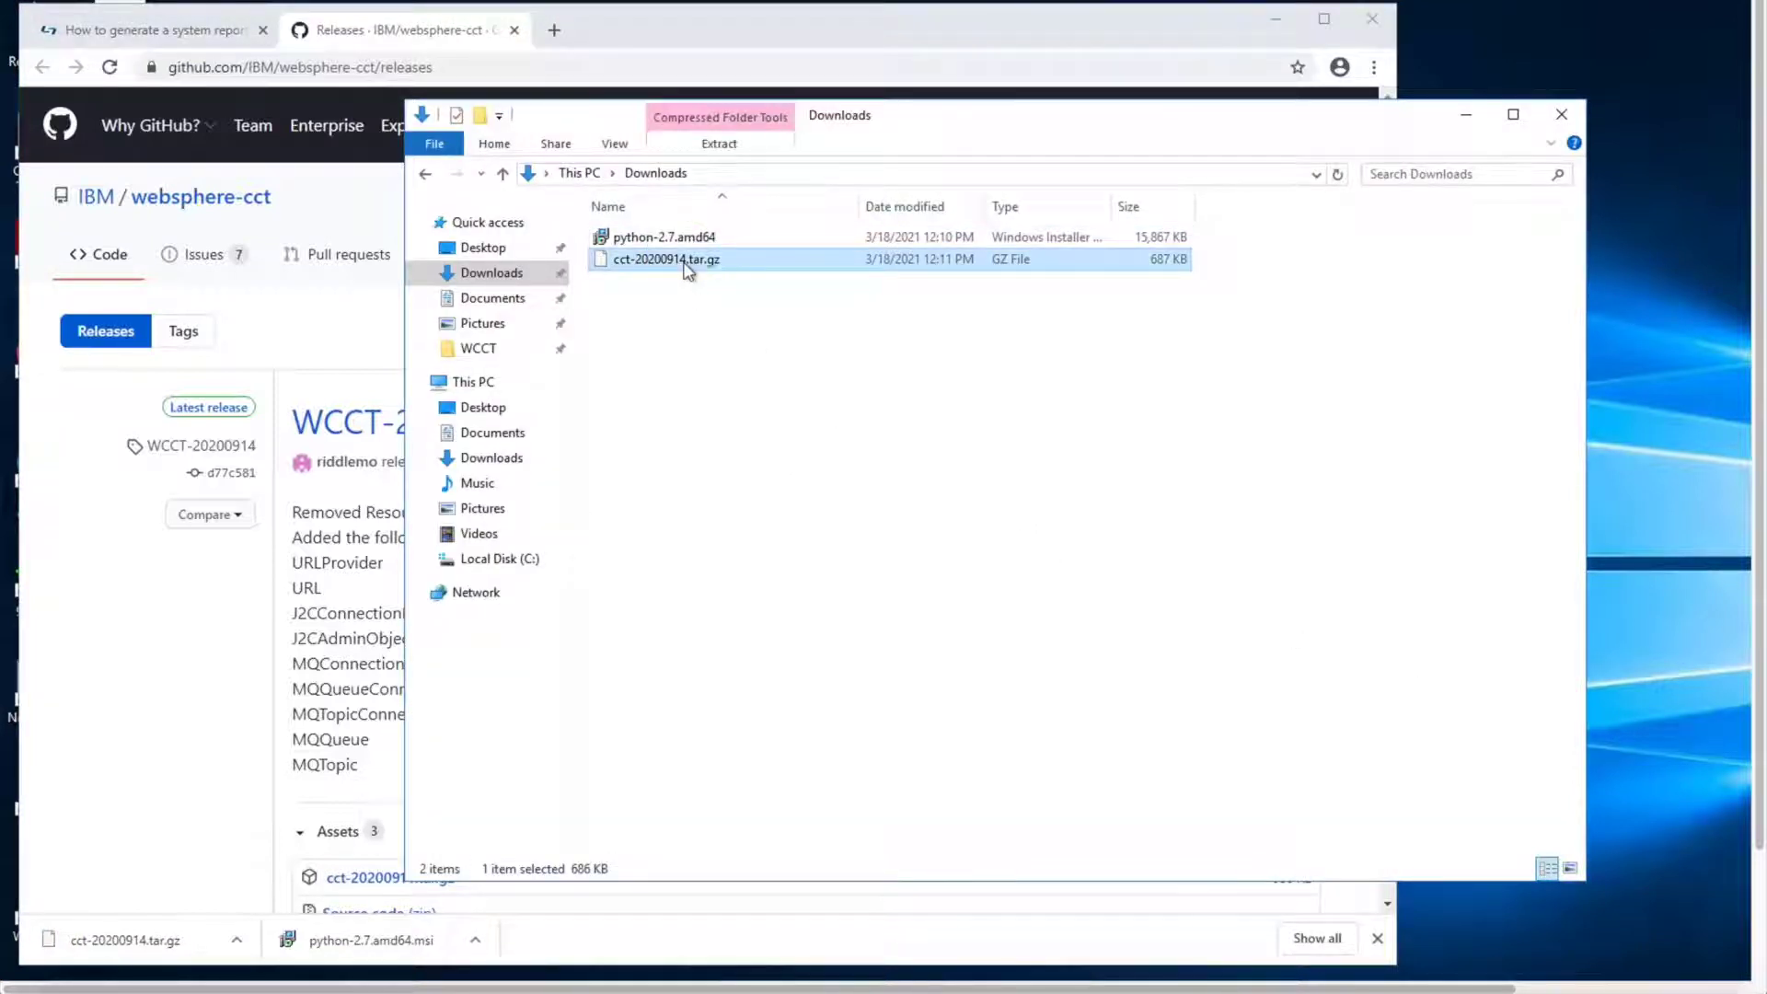
pyautogui.rightClick(684, 262)
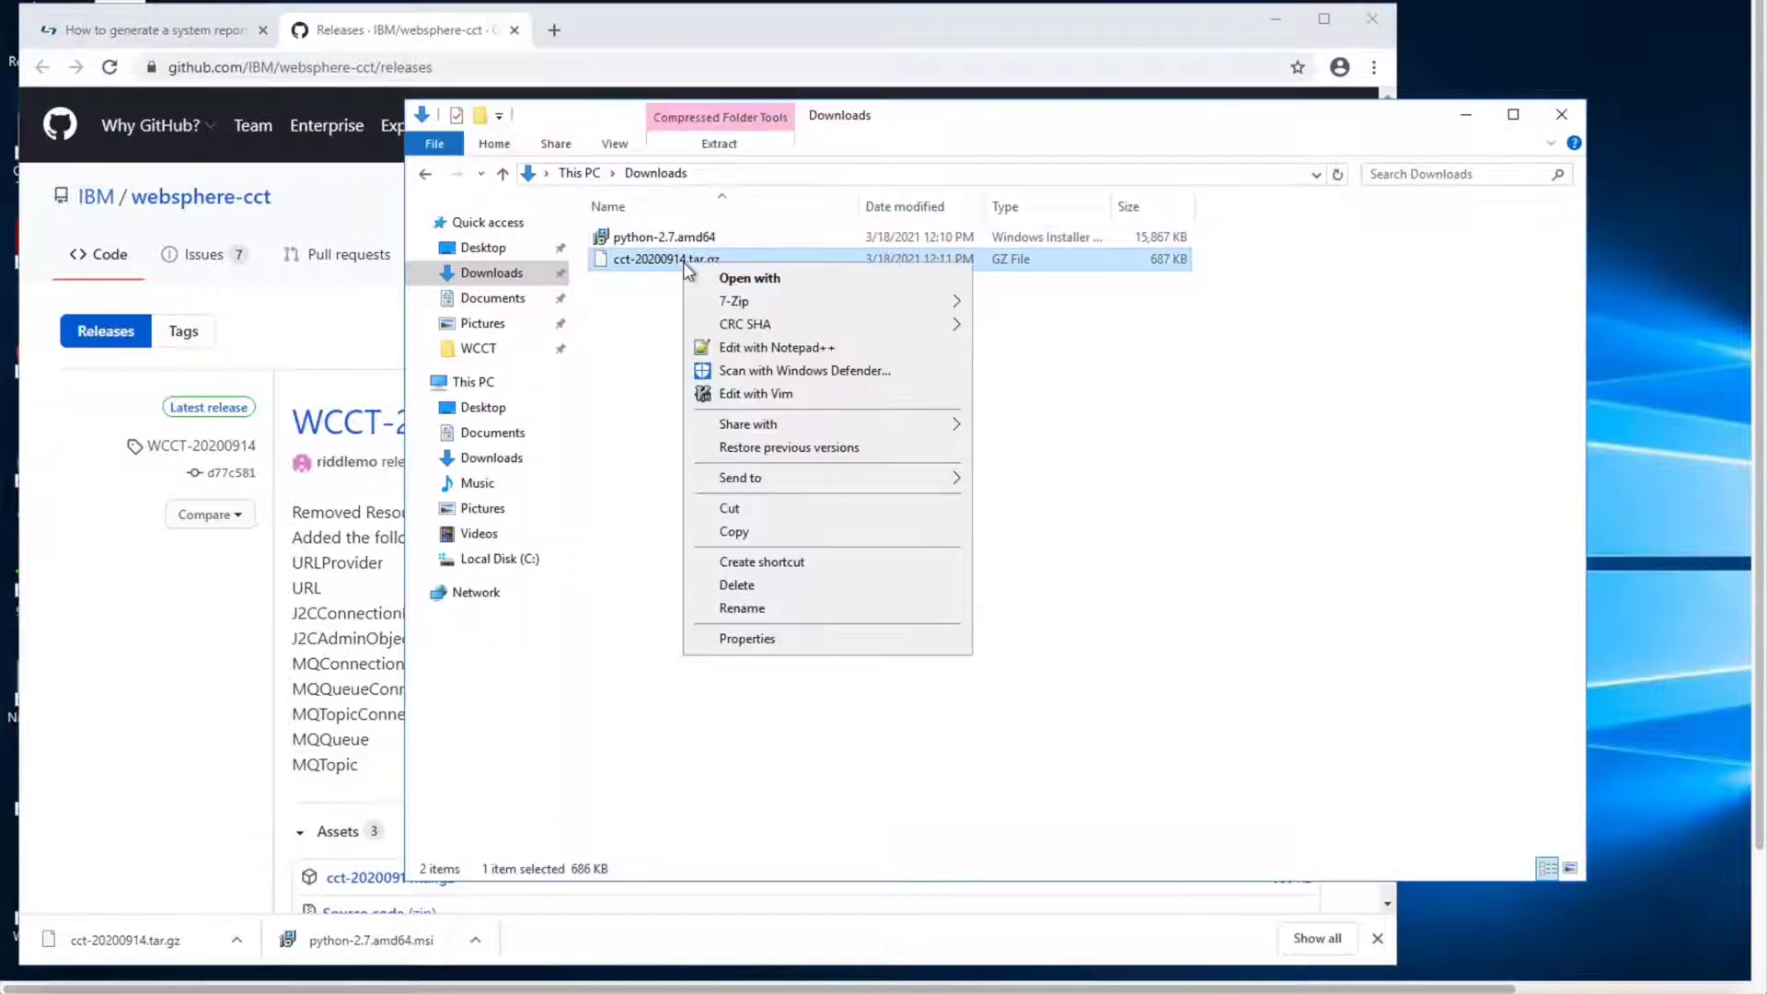
pyautogui.click(777, 513)
pyautogui.click(479, 559)
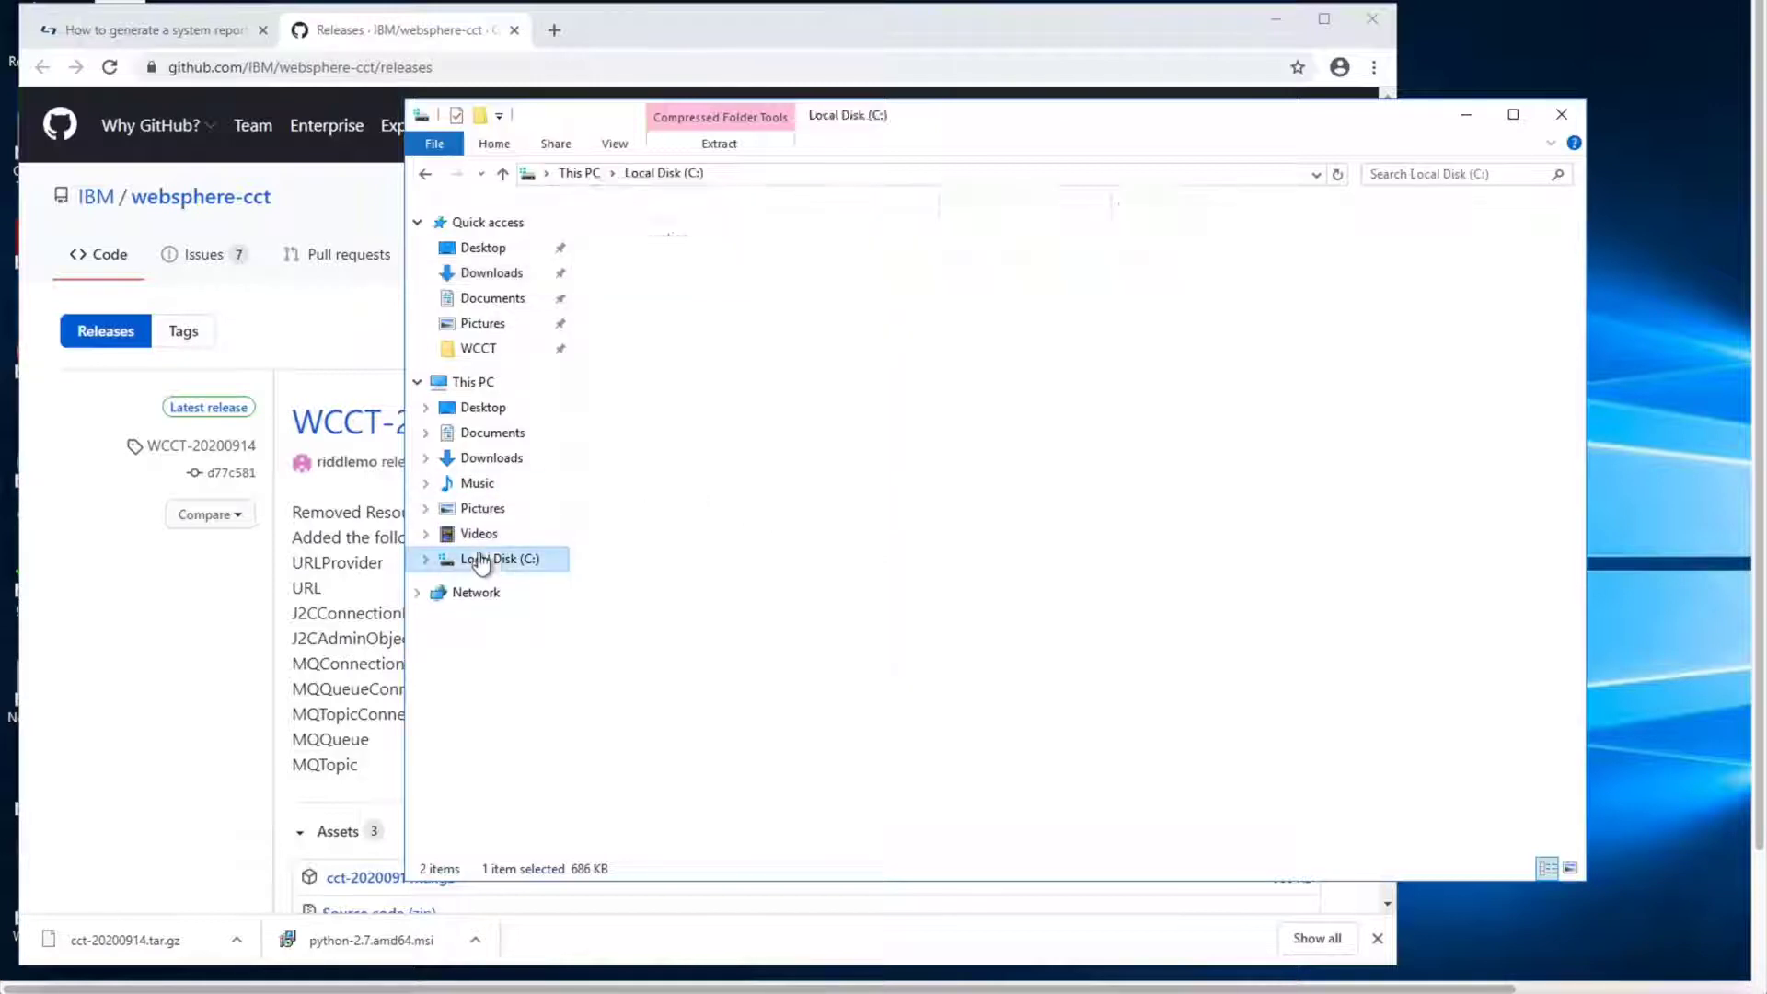
pyautogui.doubleClick(671, 412)
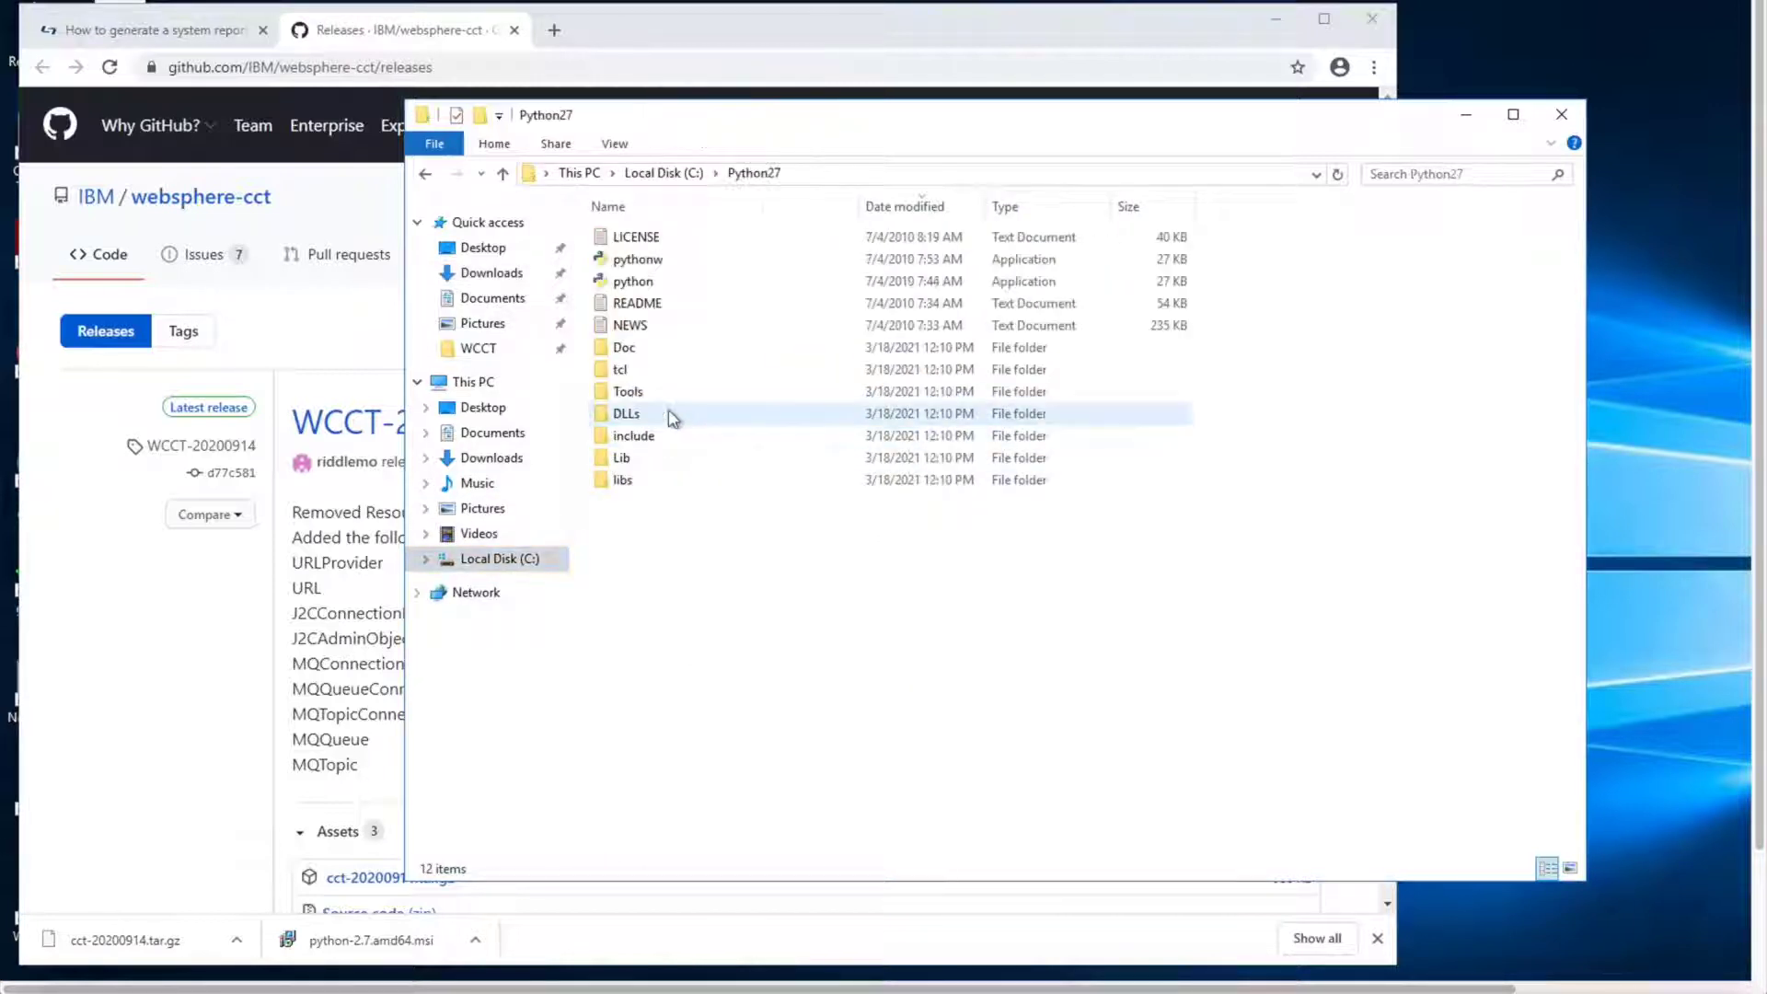
pyautogui.rightClick(769, 590)
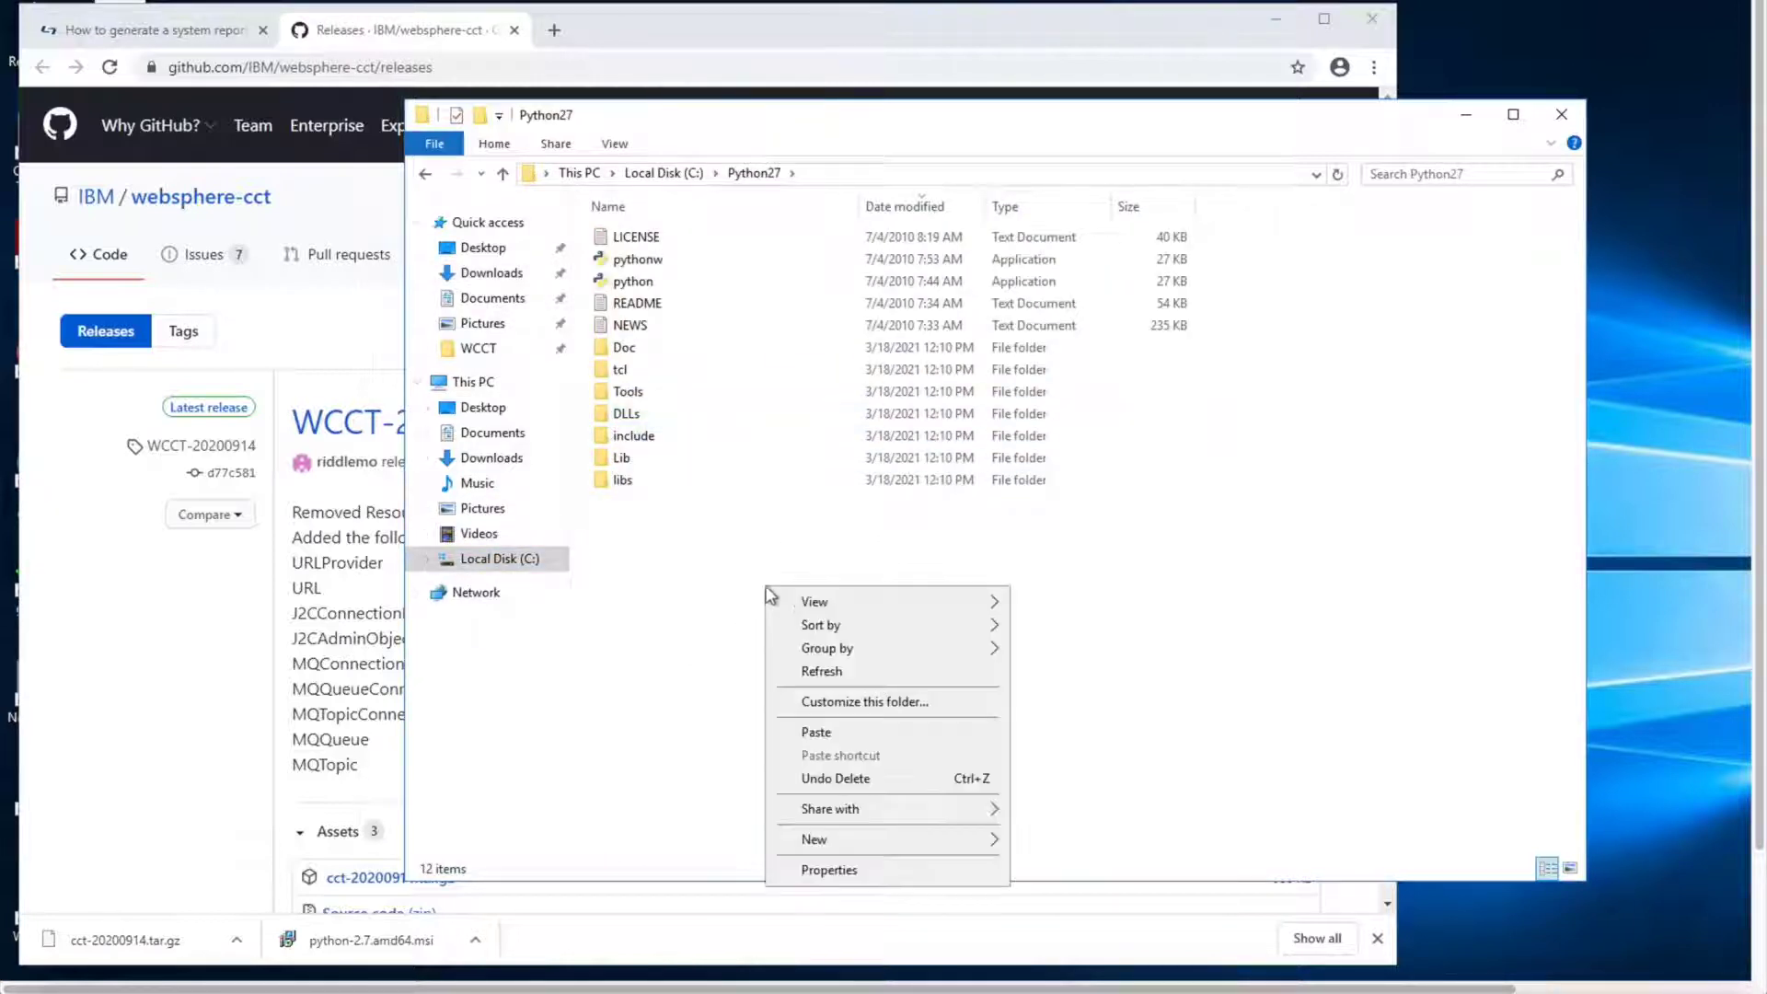
pyautogui.click(817, 733)
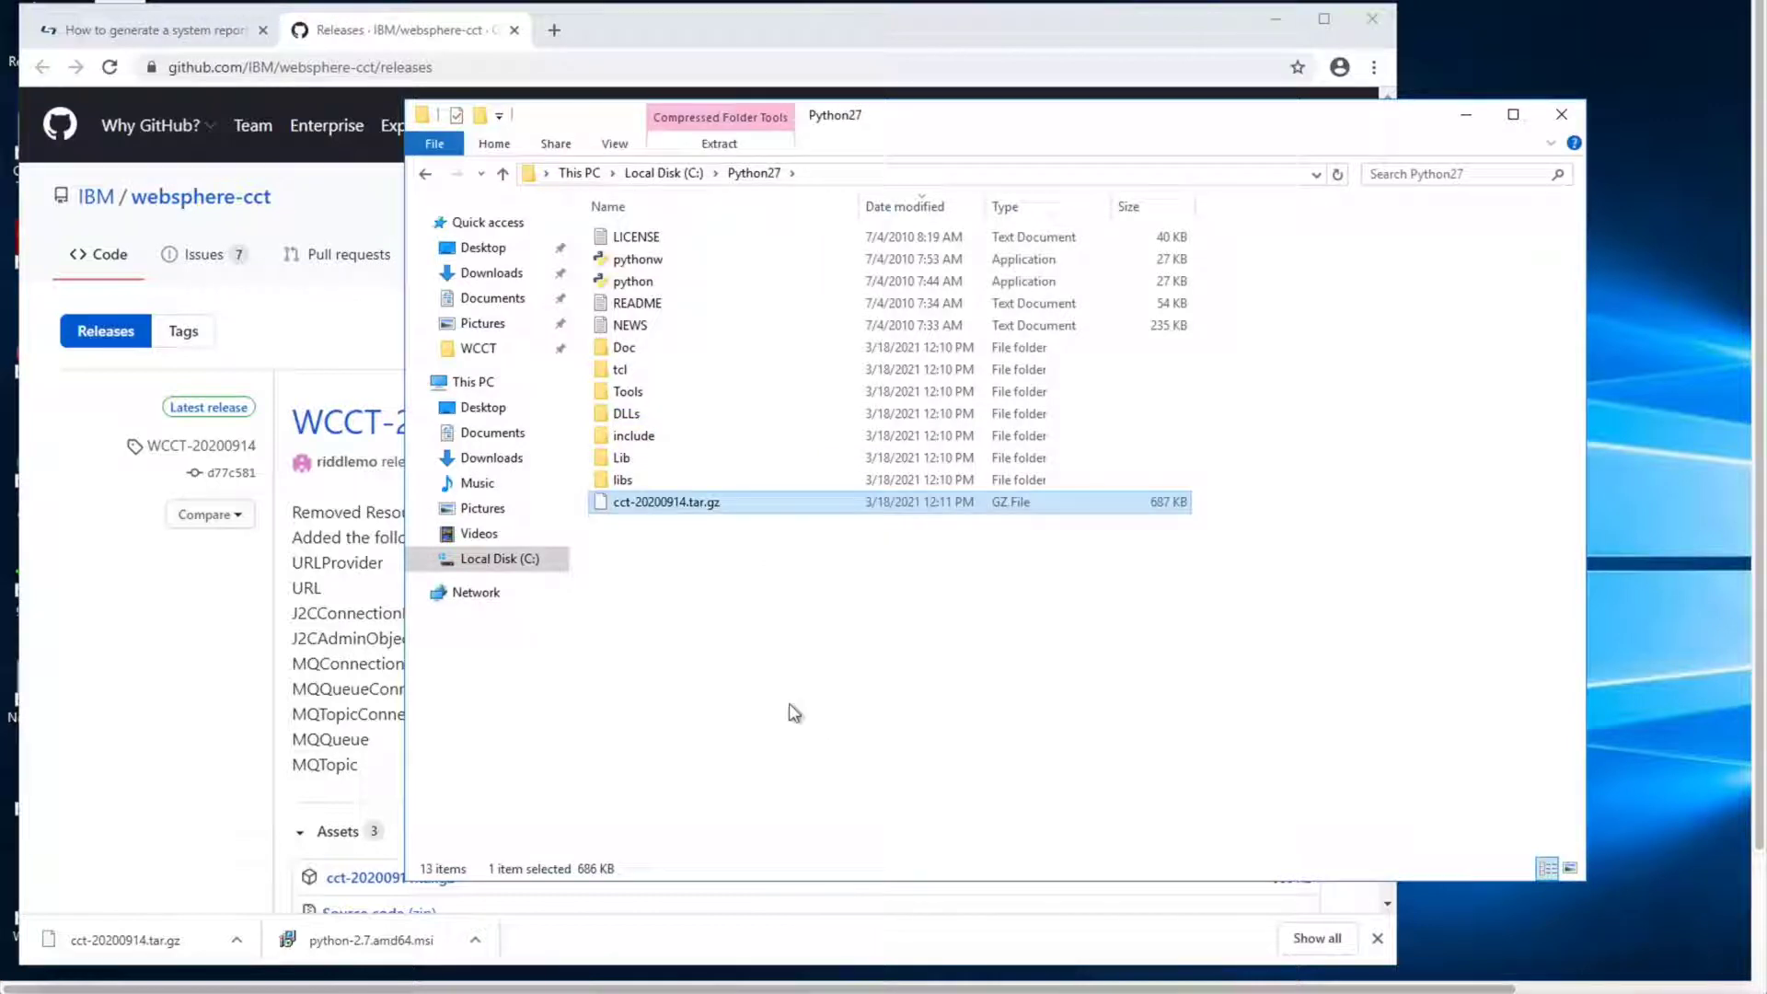
# Step: Extract cct-20200914.tar.gz and the cct-20200914.tar inside it directly into the Python27 folder with 7-Zip
pyautogui.rightClick(760, 509)
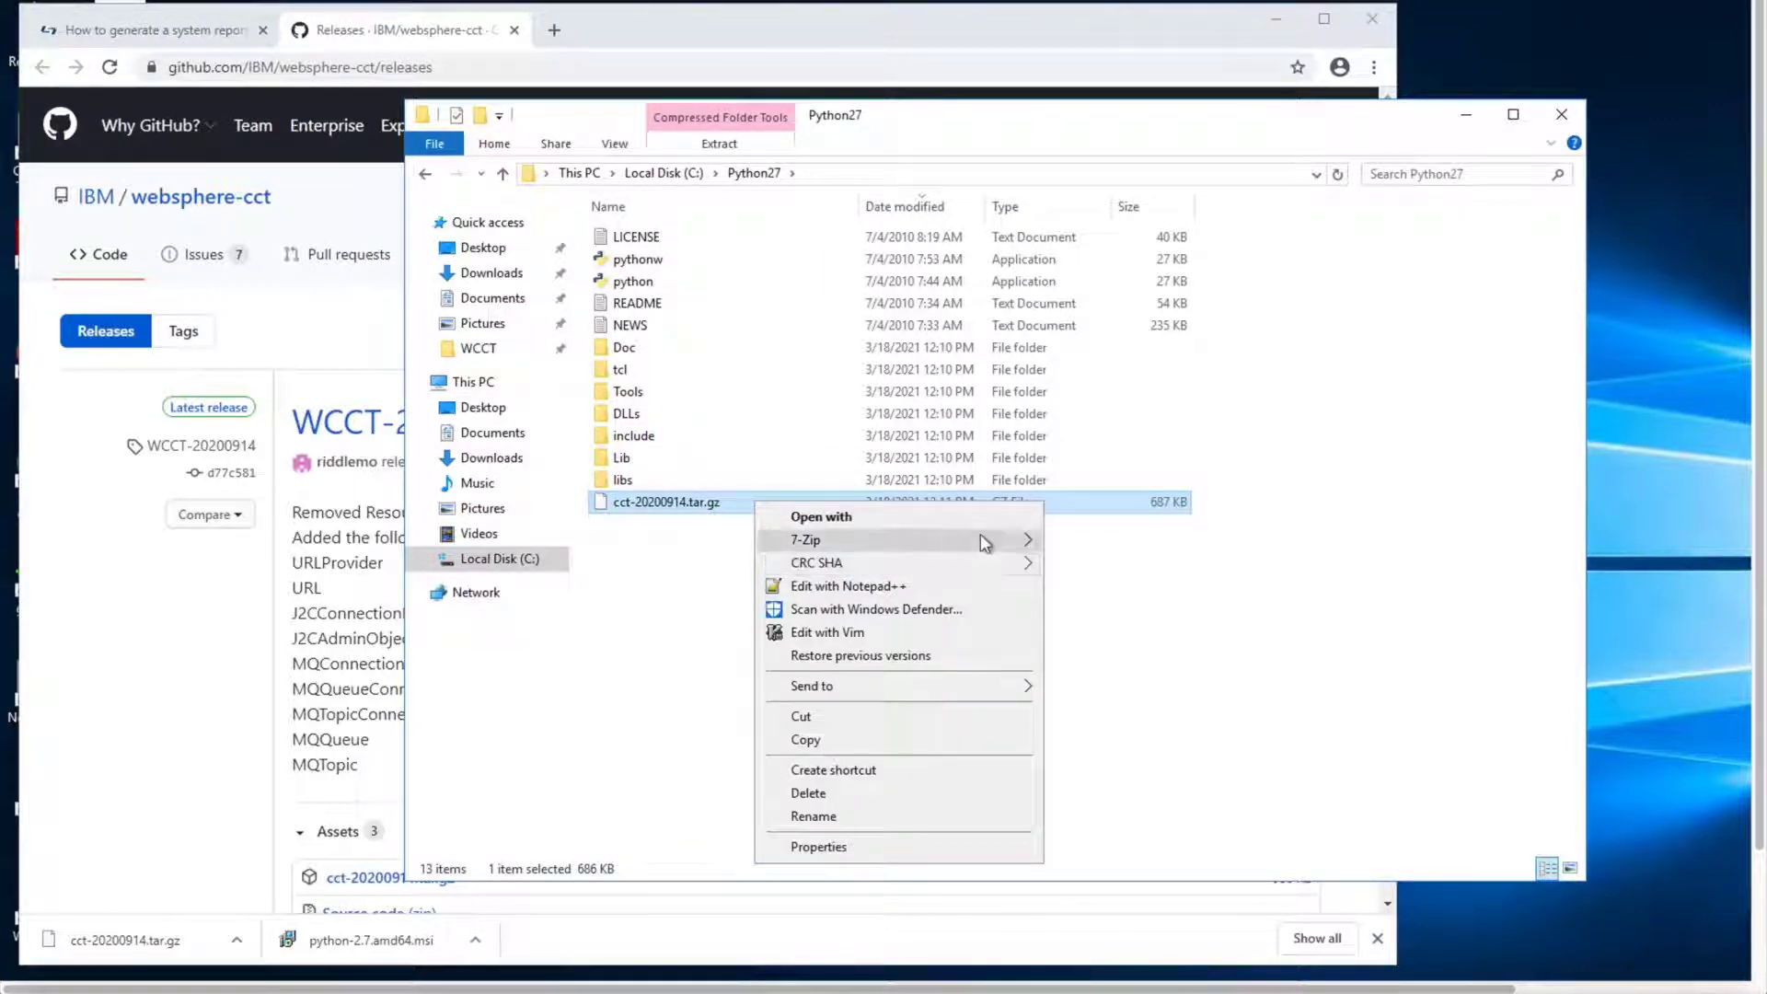
pyautogui.moveTo(1015, 543)
pyautogui.click(1114, 613)
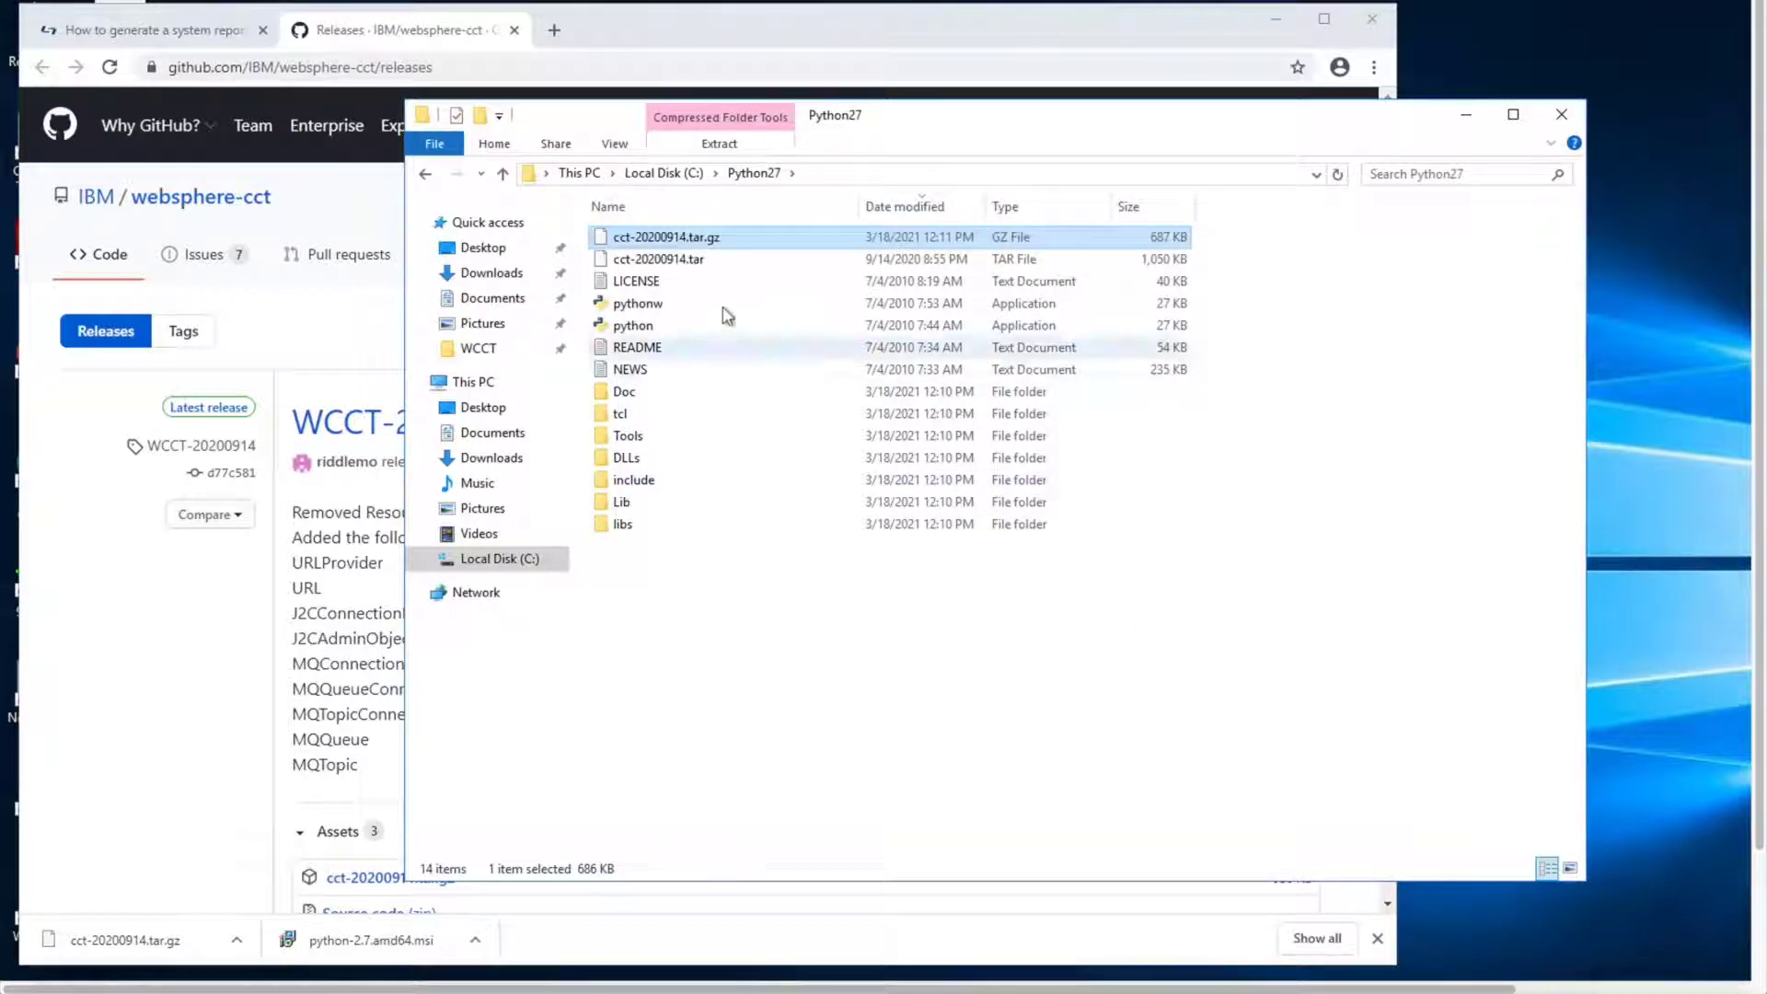
pyautogui.click(732, 262)
pyautogui.rightClick(731, 262)
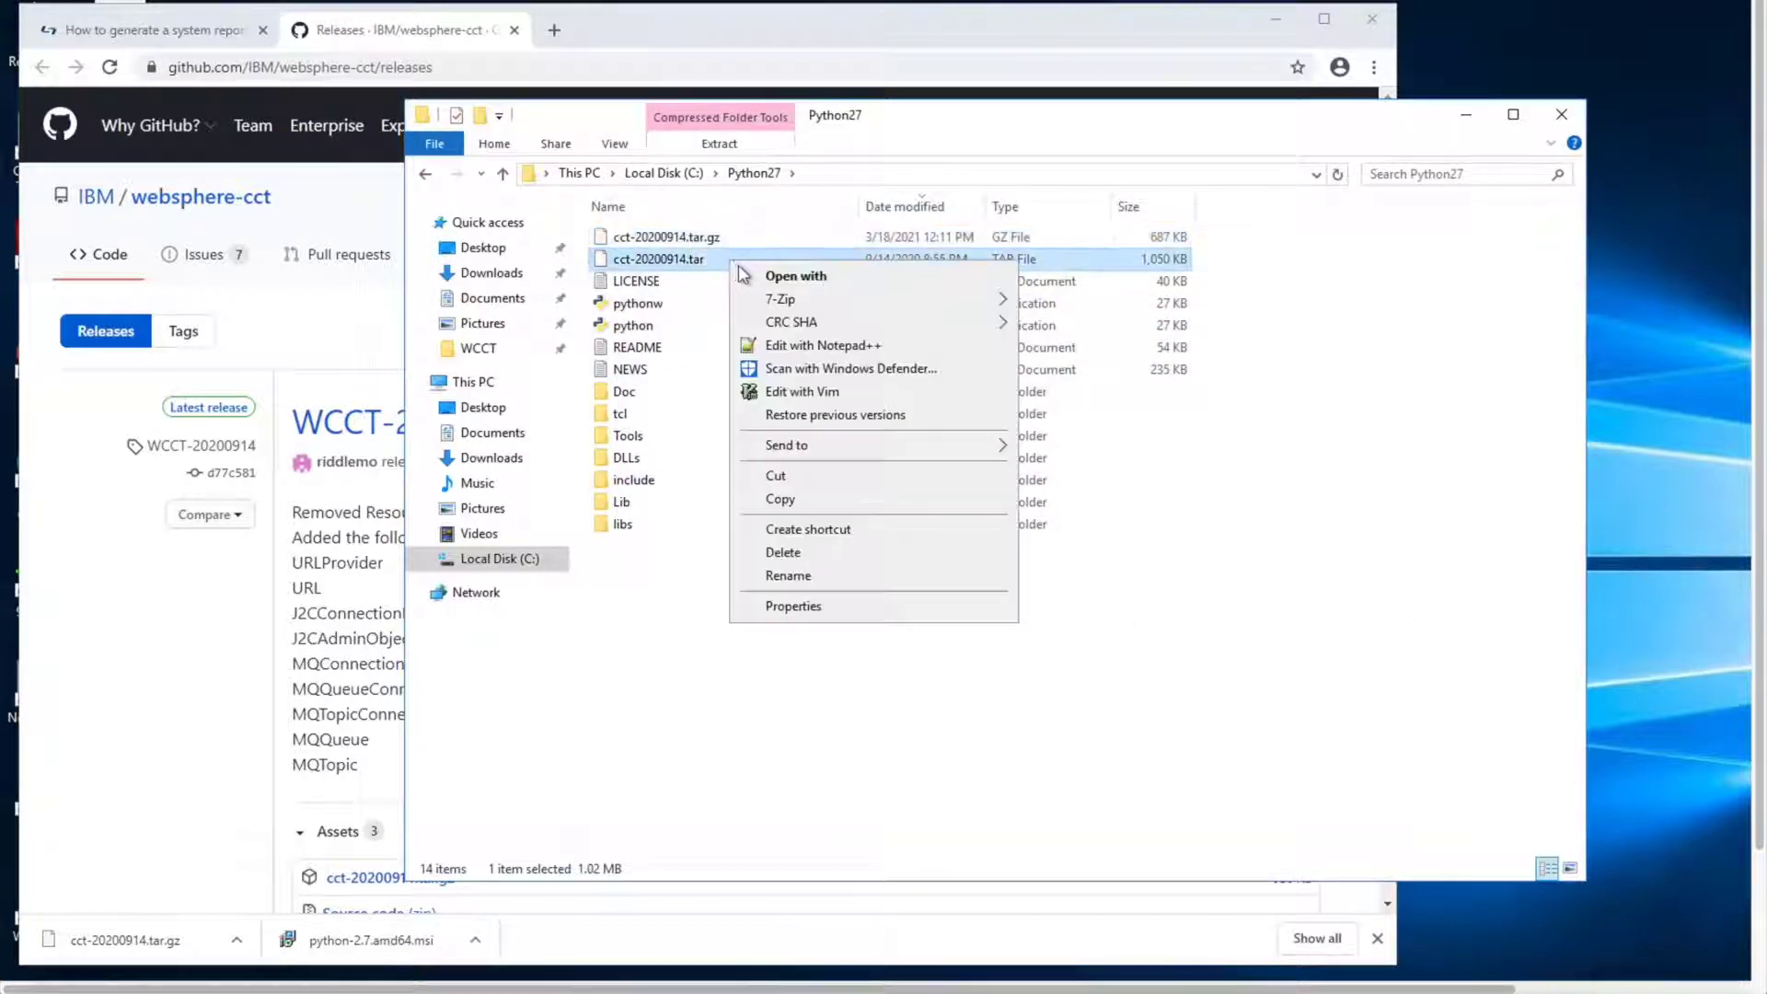
pyautogui.moveTo(942, 311)
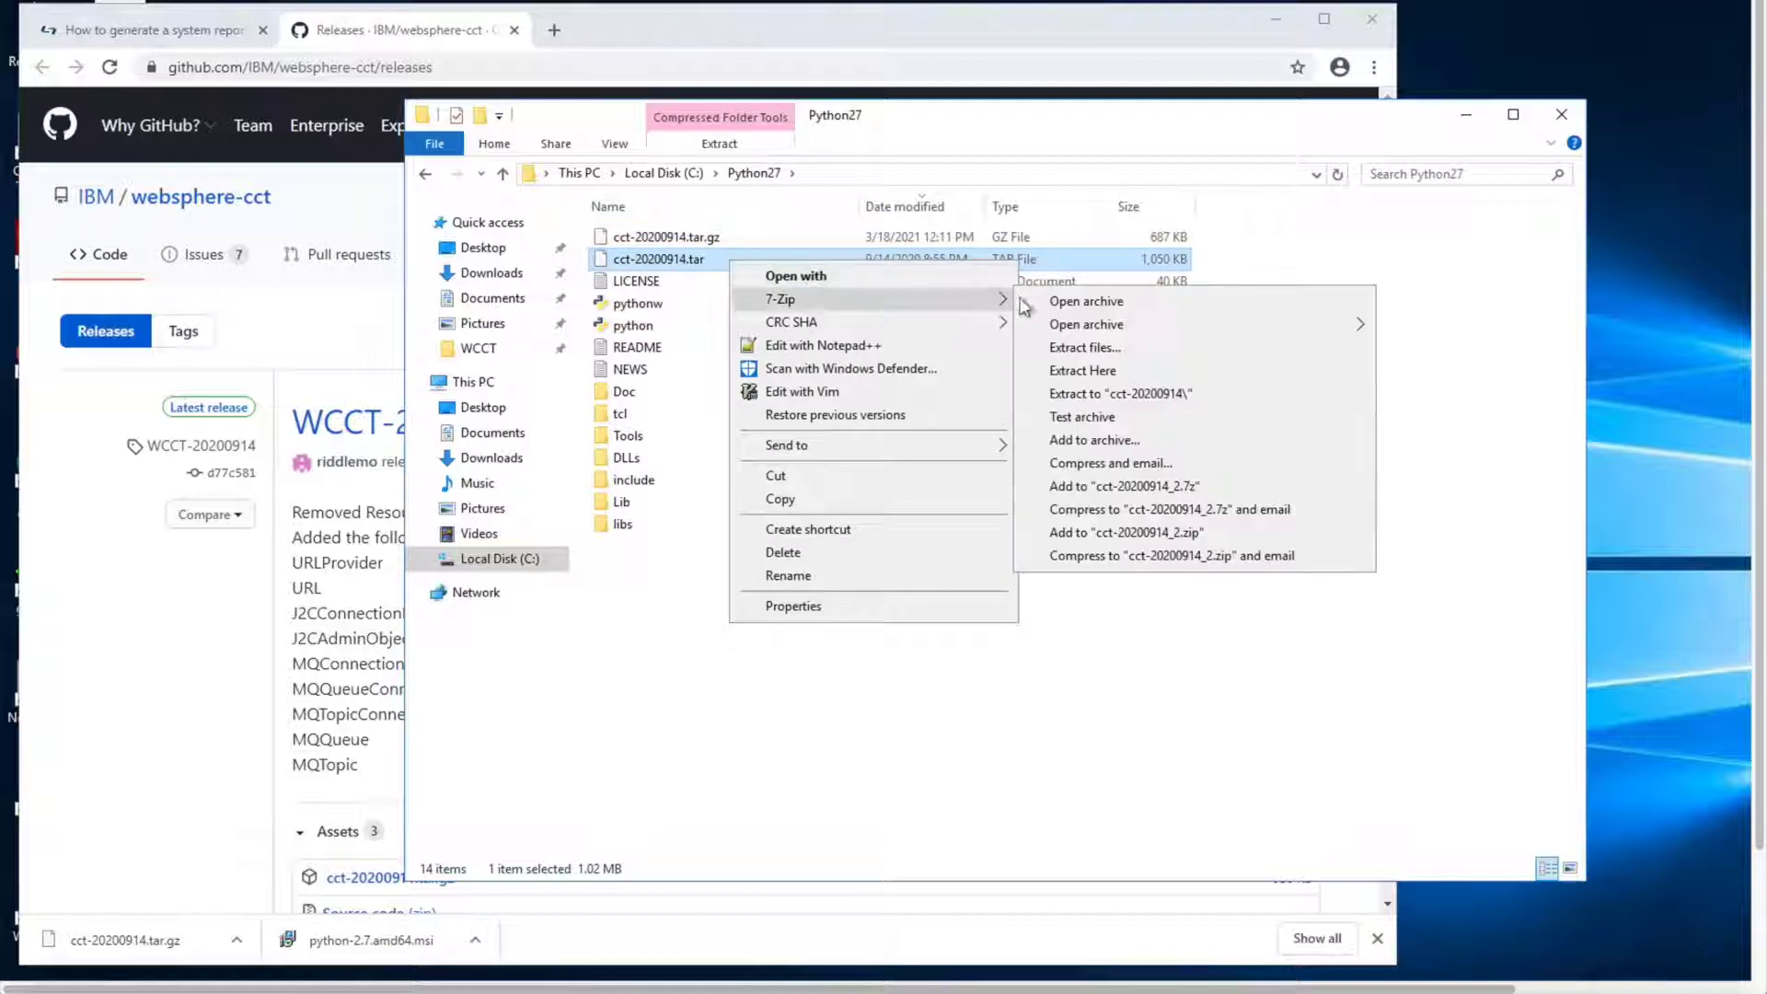
pyautogui.click(1107, 379)
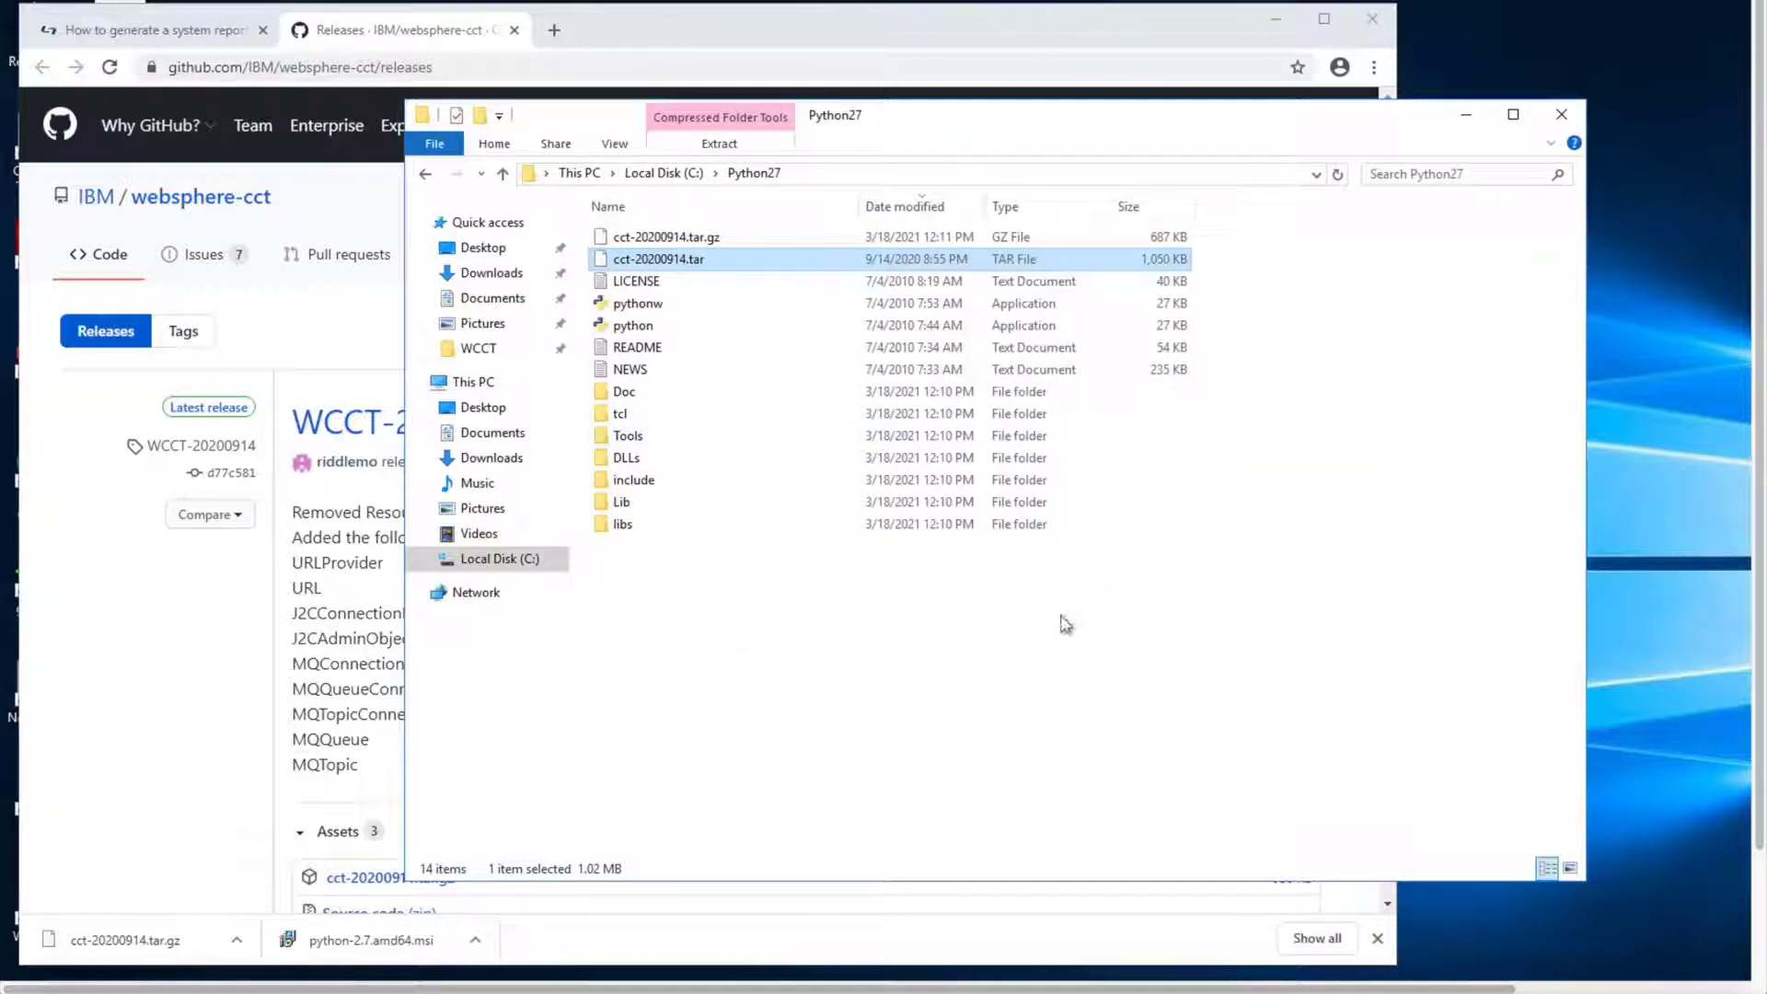
# Step: Check Section 2 step 3 of the article in the browser, and copy the three .cfg files from C:\temp\WCCT into C:\Python27
pyautogui.click(153, 661)
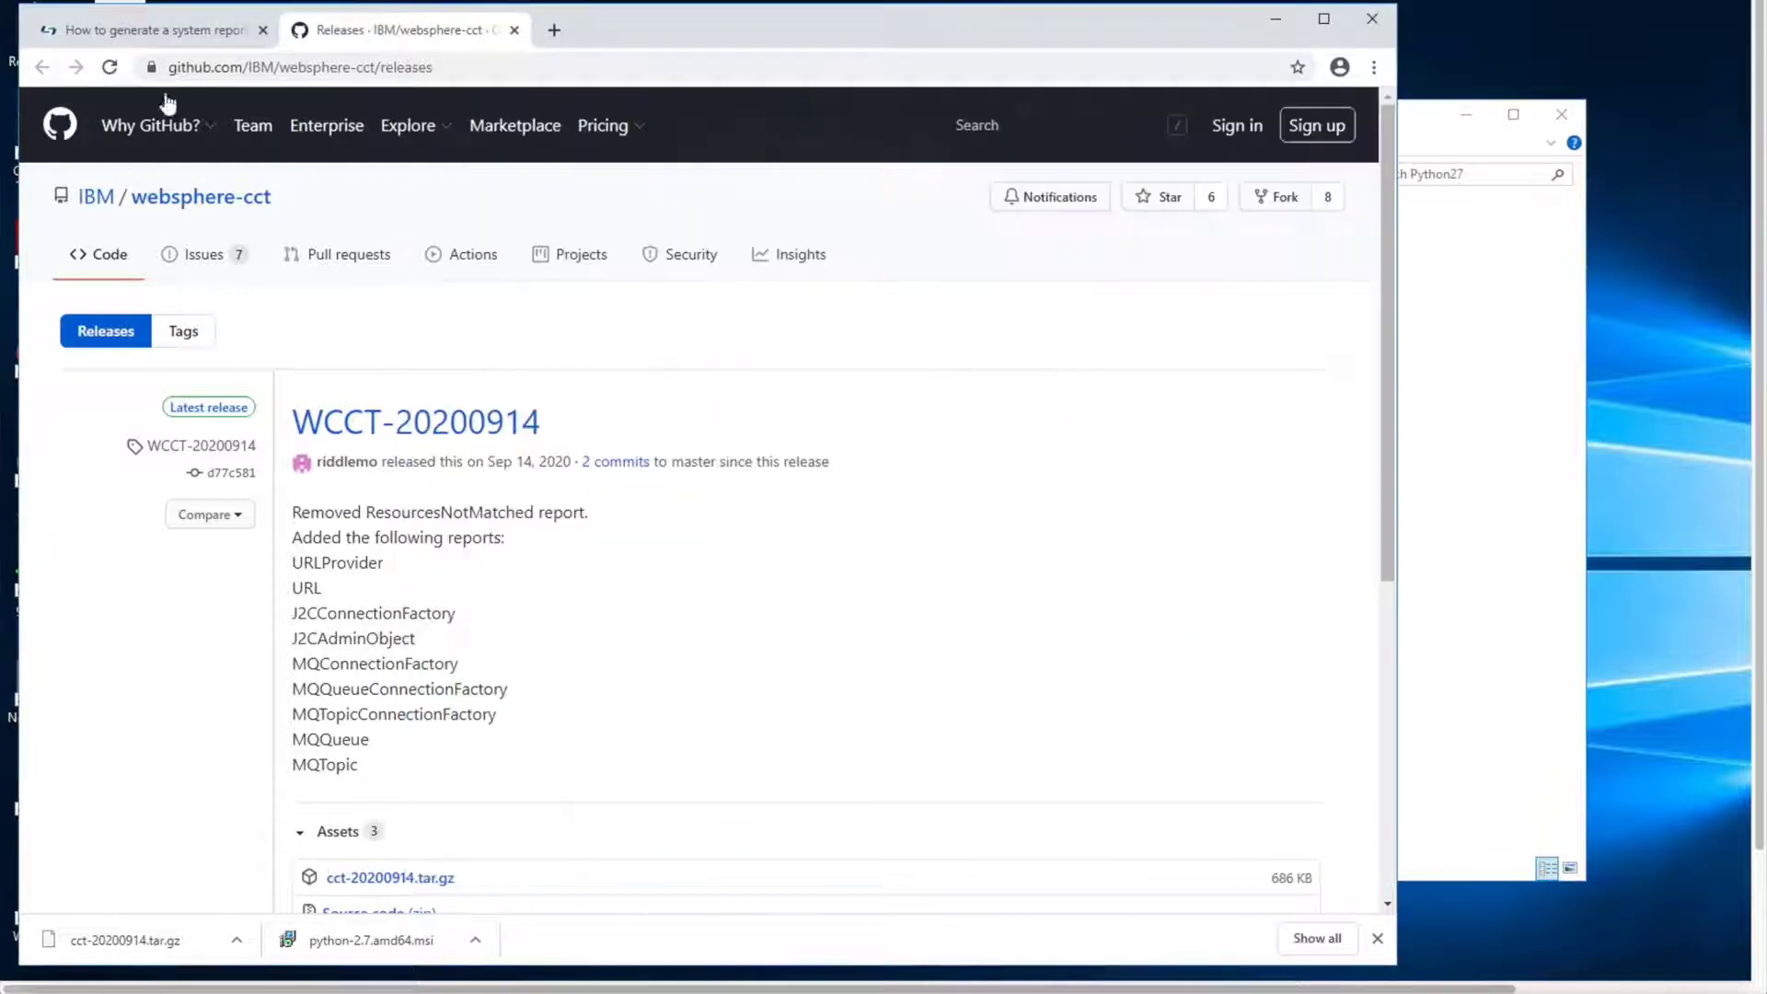
pyautogui.click(175, 28)
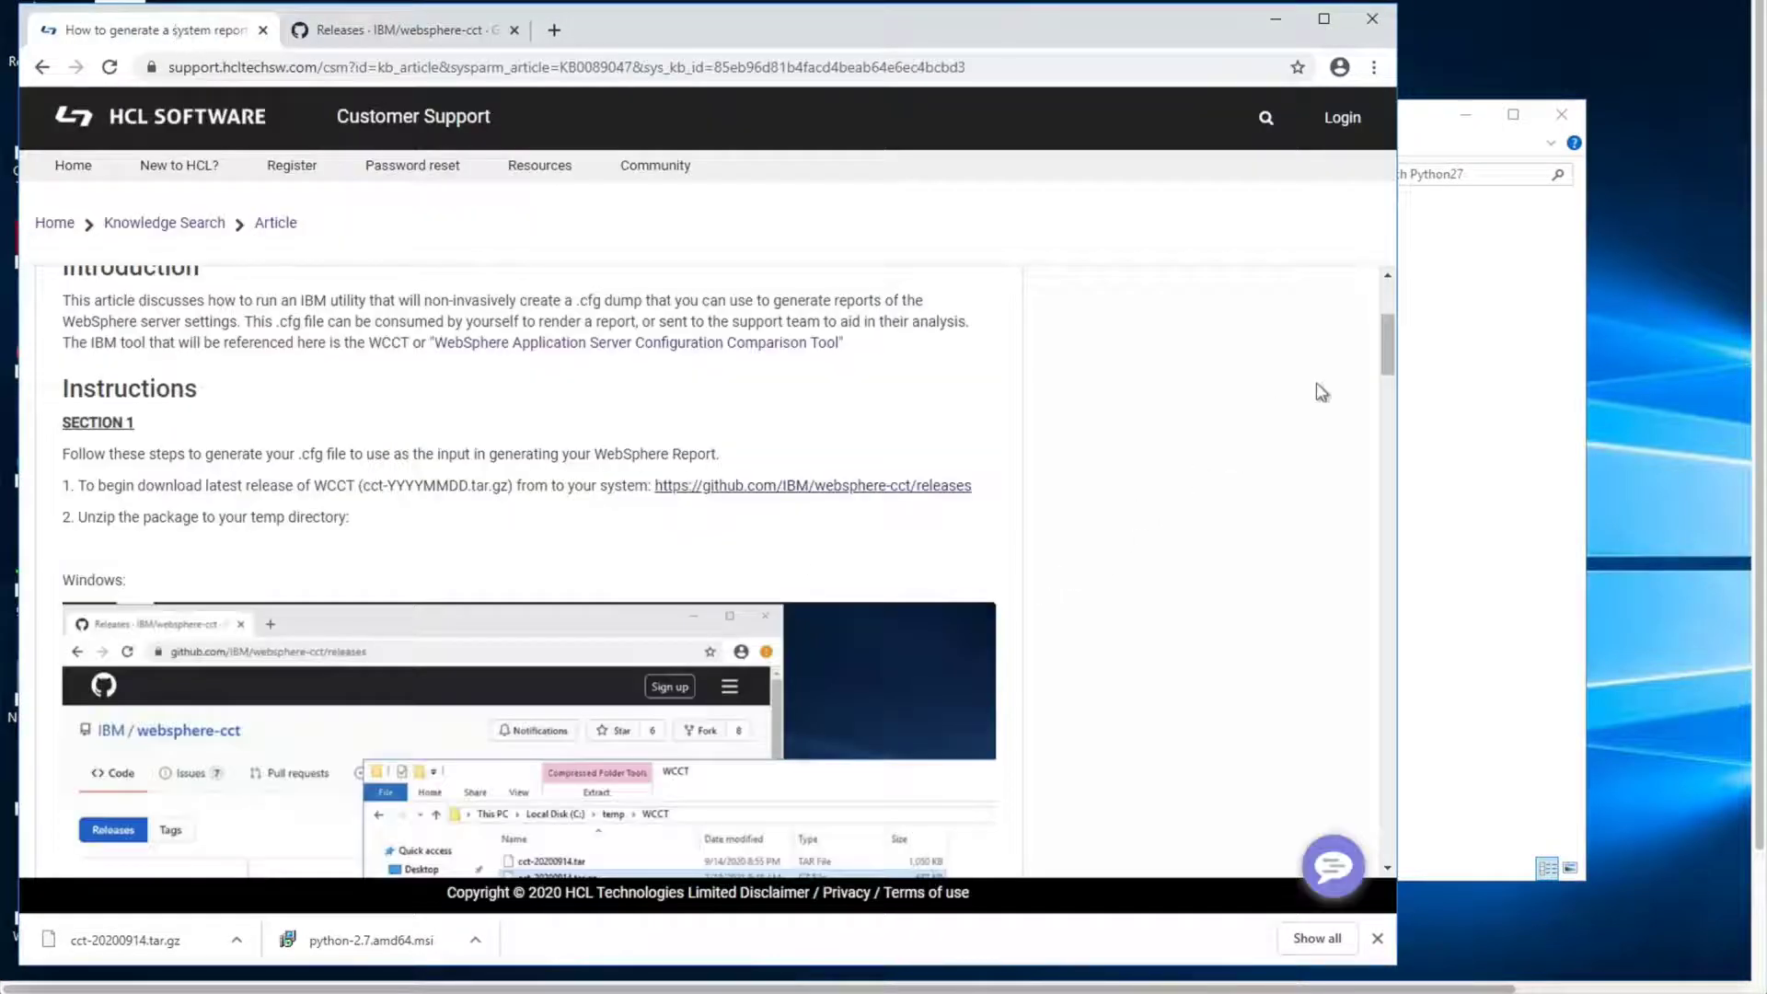
pyautogui.moveTo(1387, 354); pyautogui.dragTo(1383, 665)
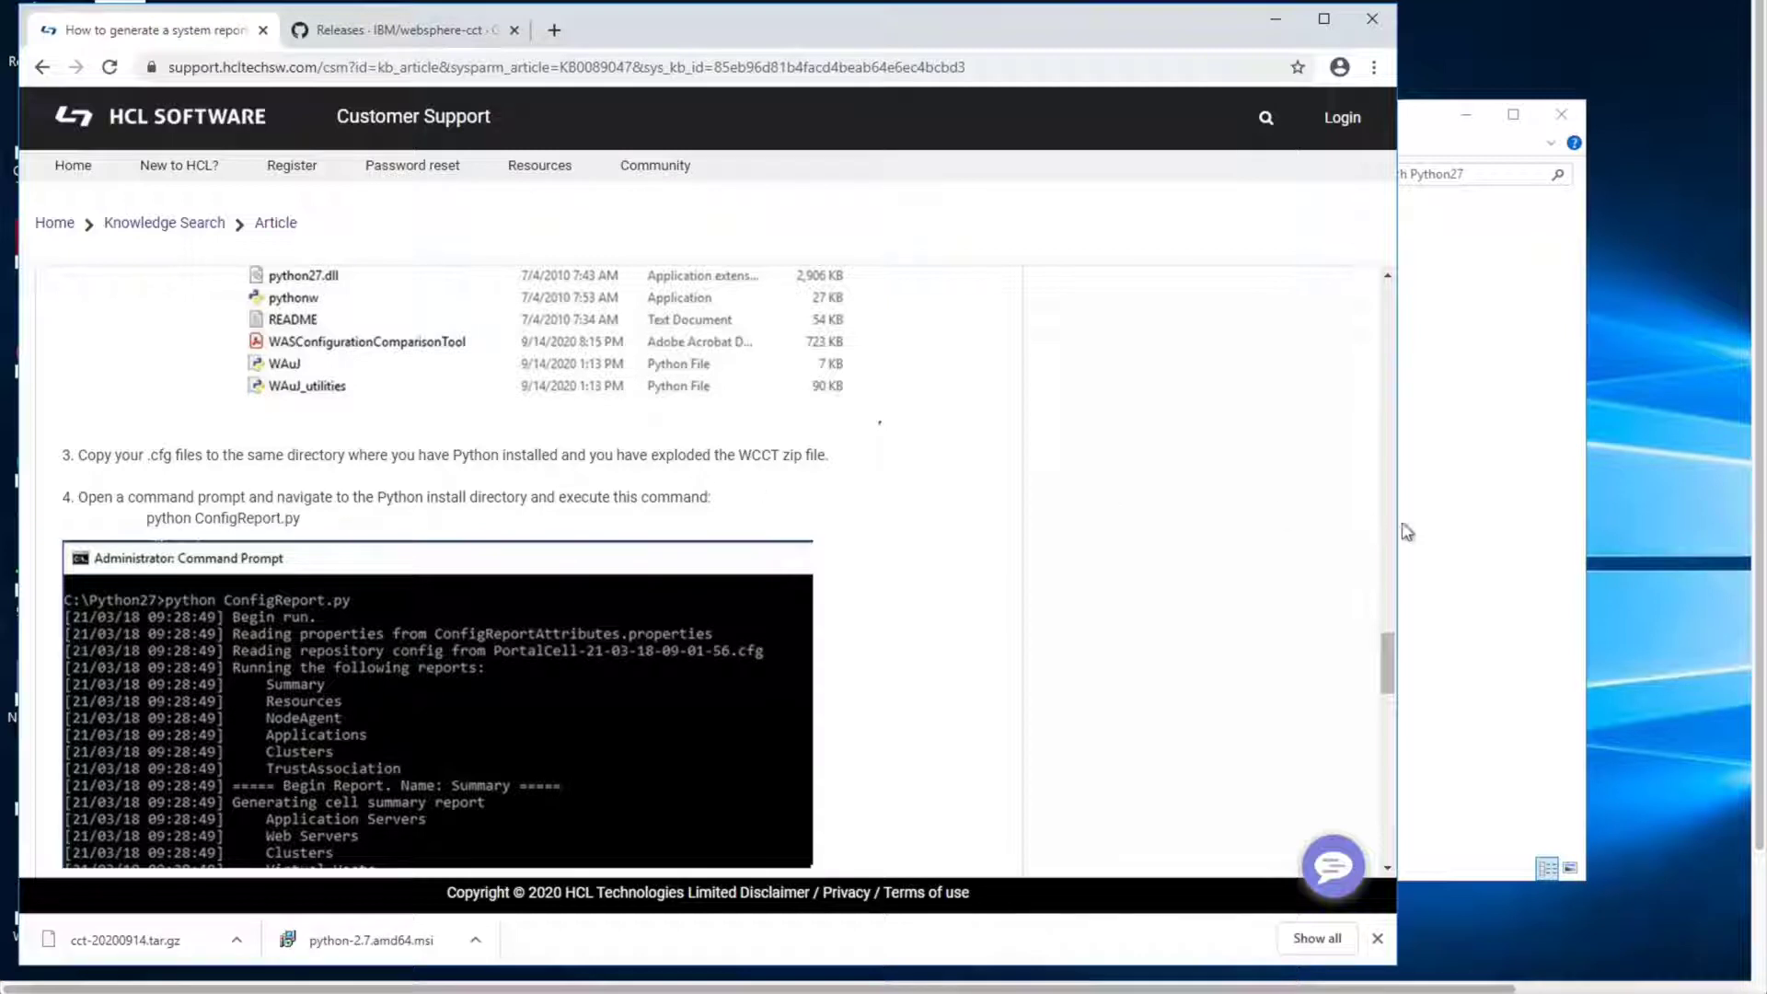
pyautogui.click(1452, 542)
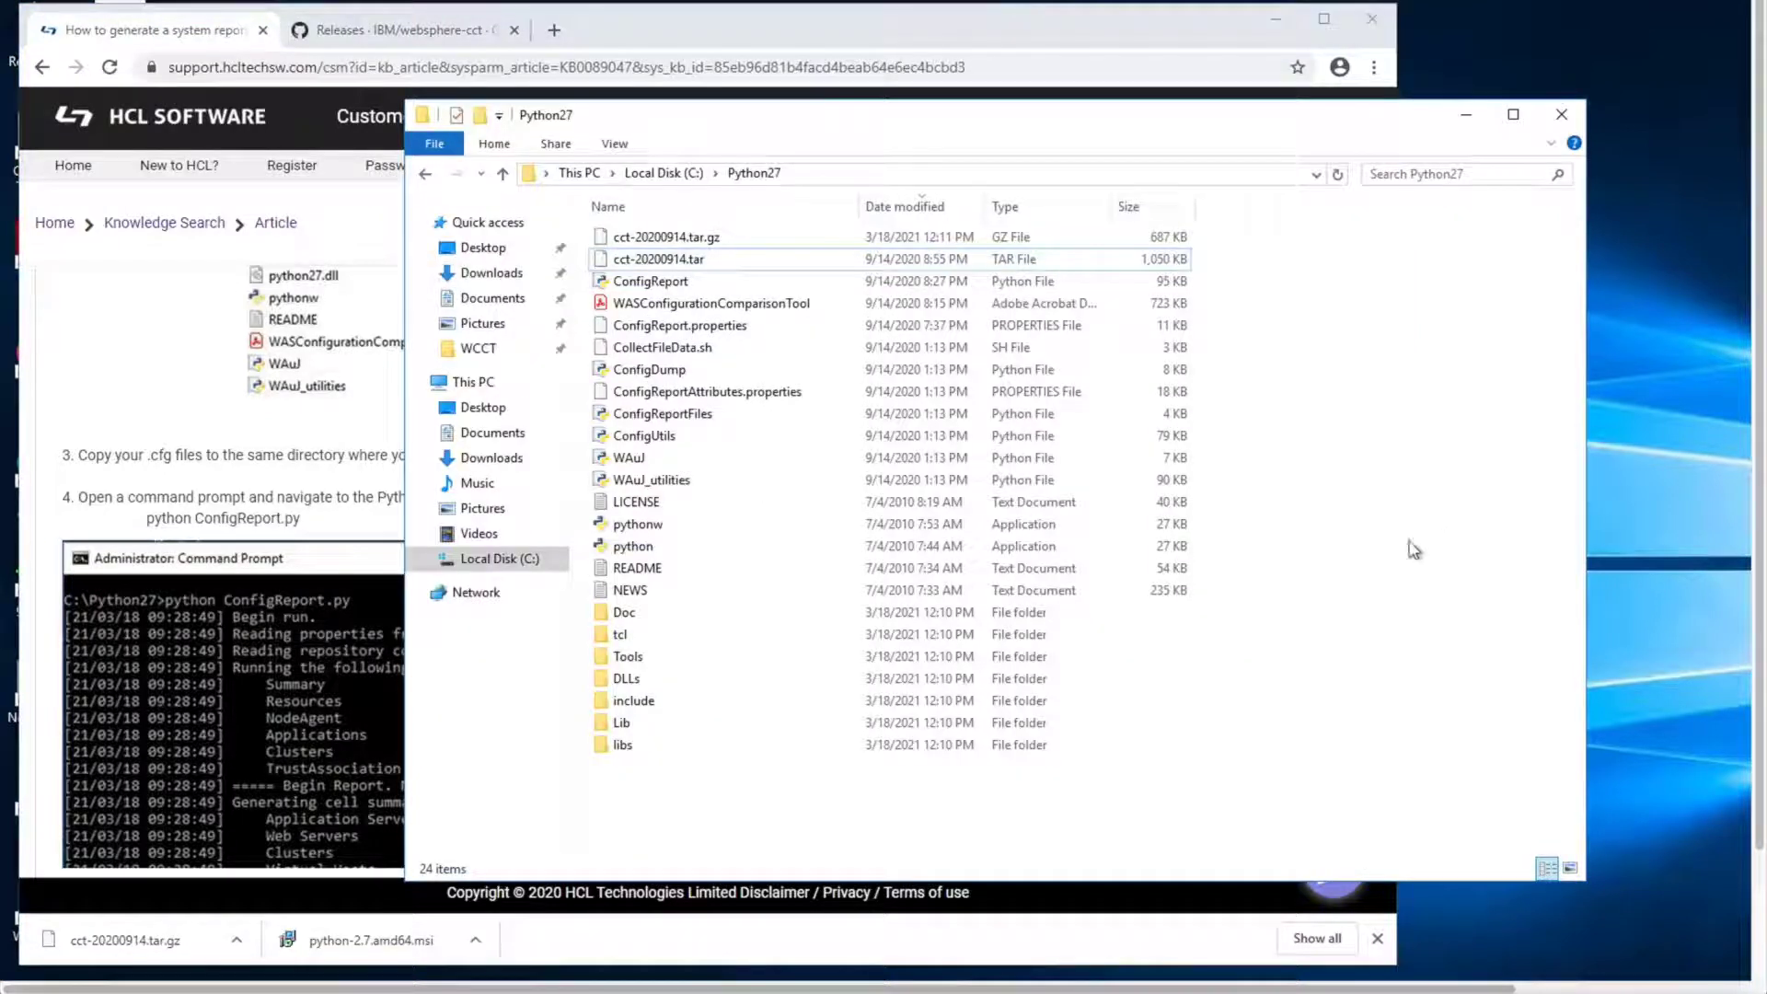
pyautogui.click(524, 561)
pyautogui.doubleClick(701, 434)
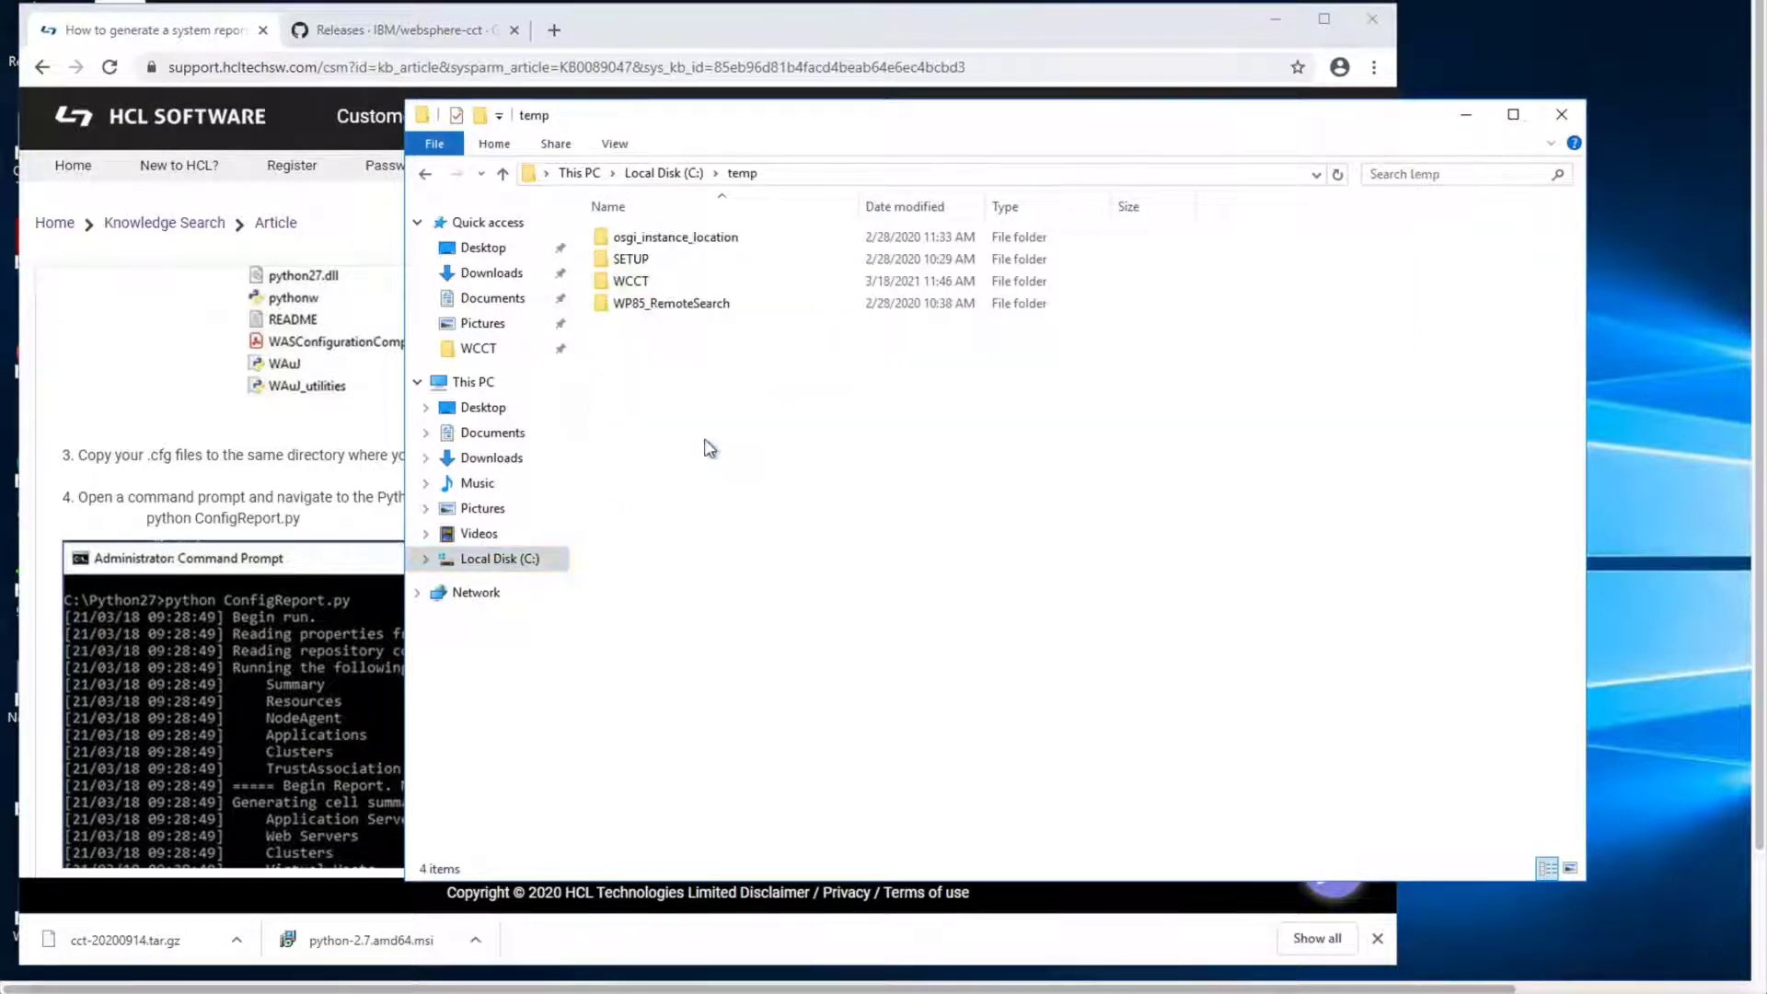
pyautogui.doubleClick(709, 280)
pyautogui.moveTo(738, 361); pyautogui.dragTo(692, 237)
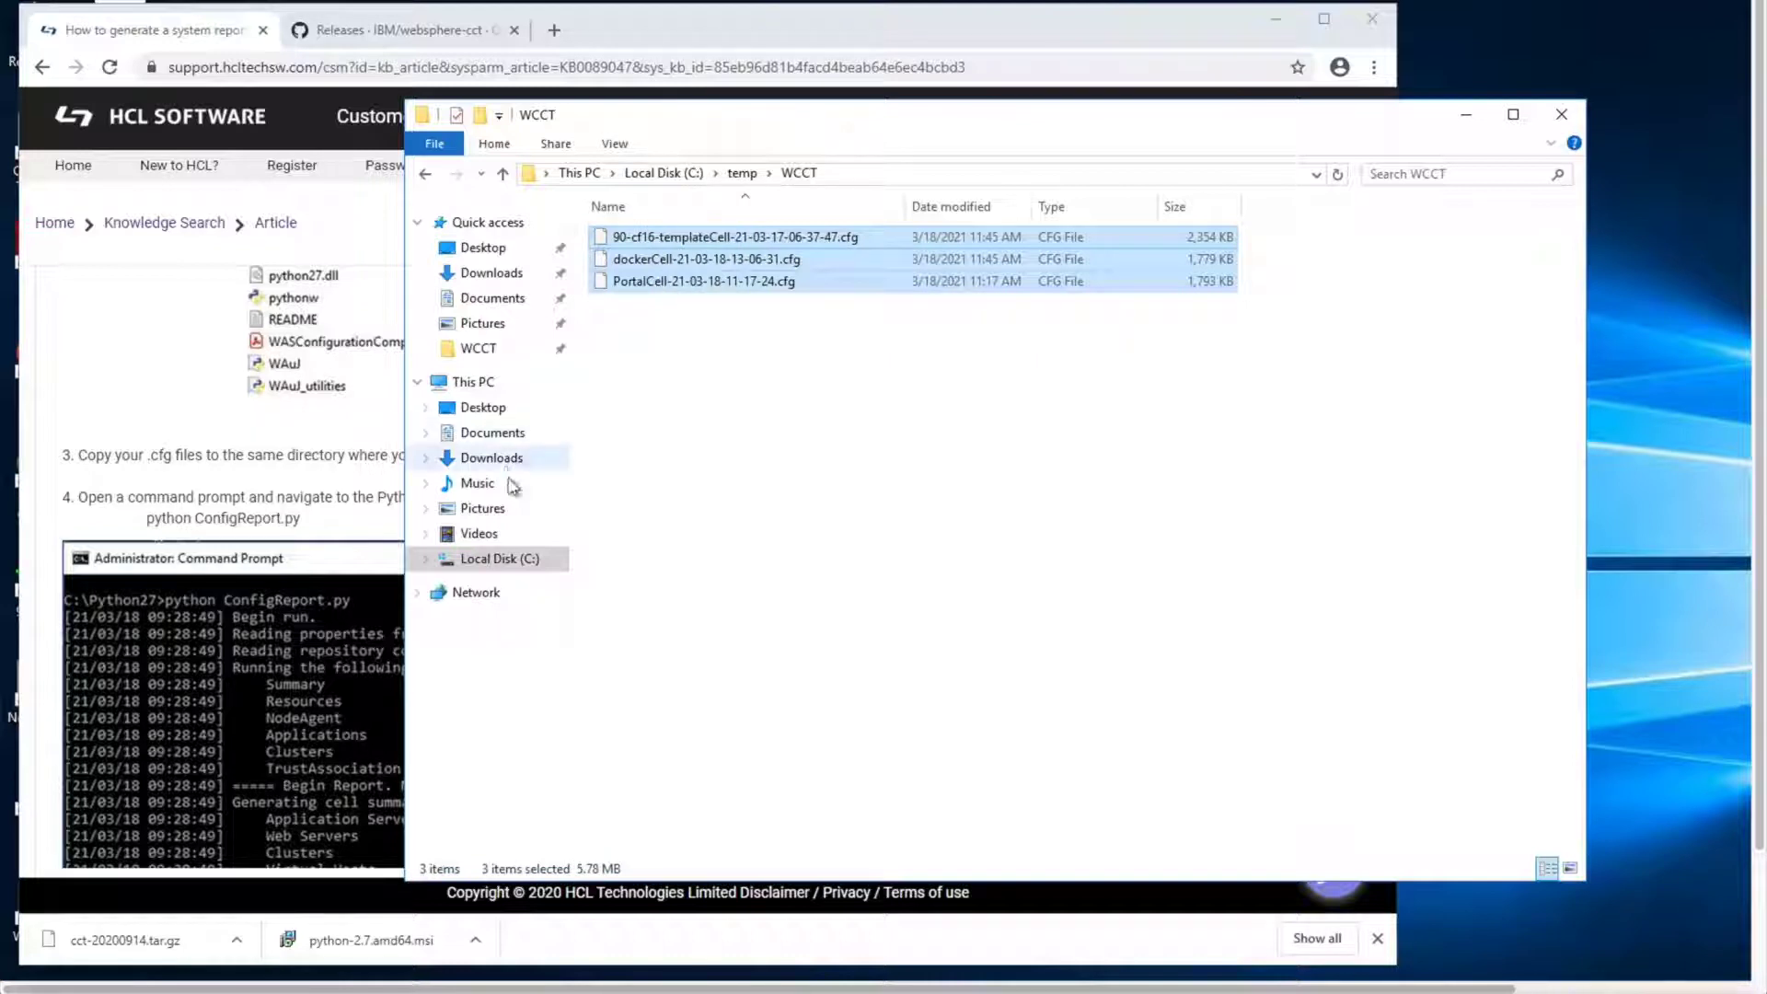
pyautogui.click(501, 560)
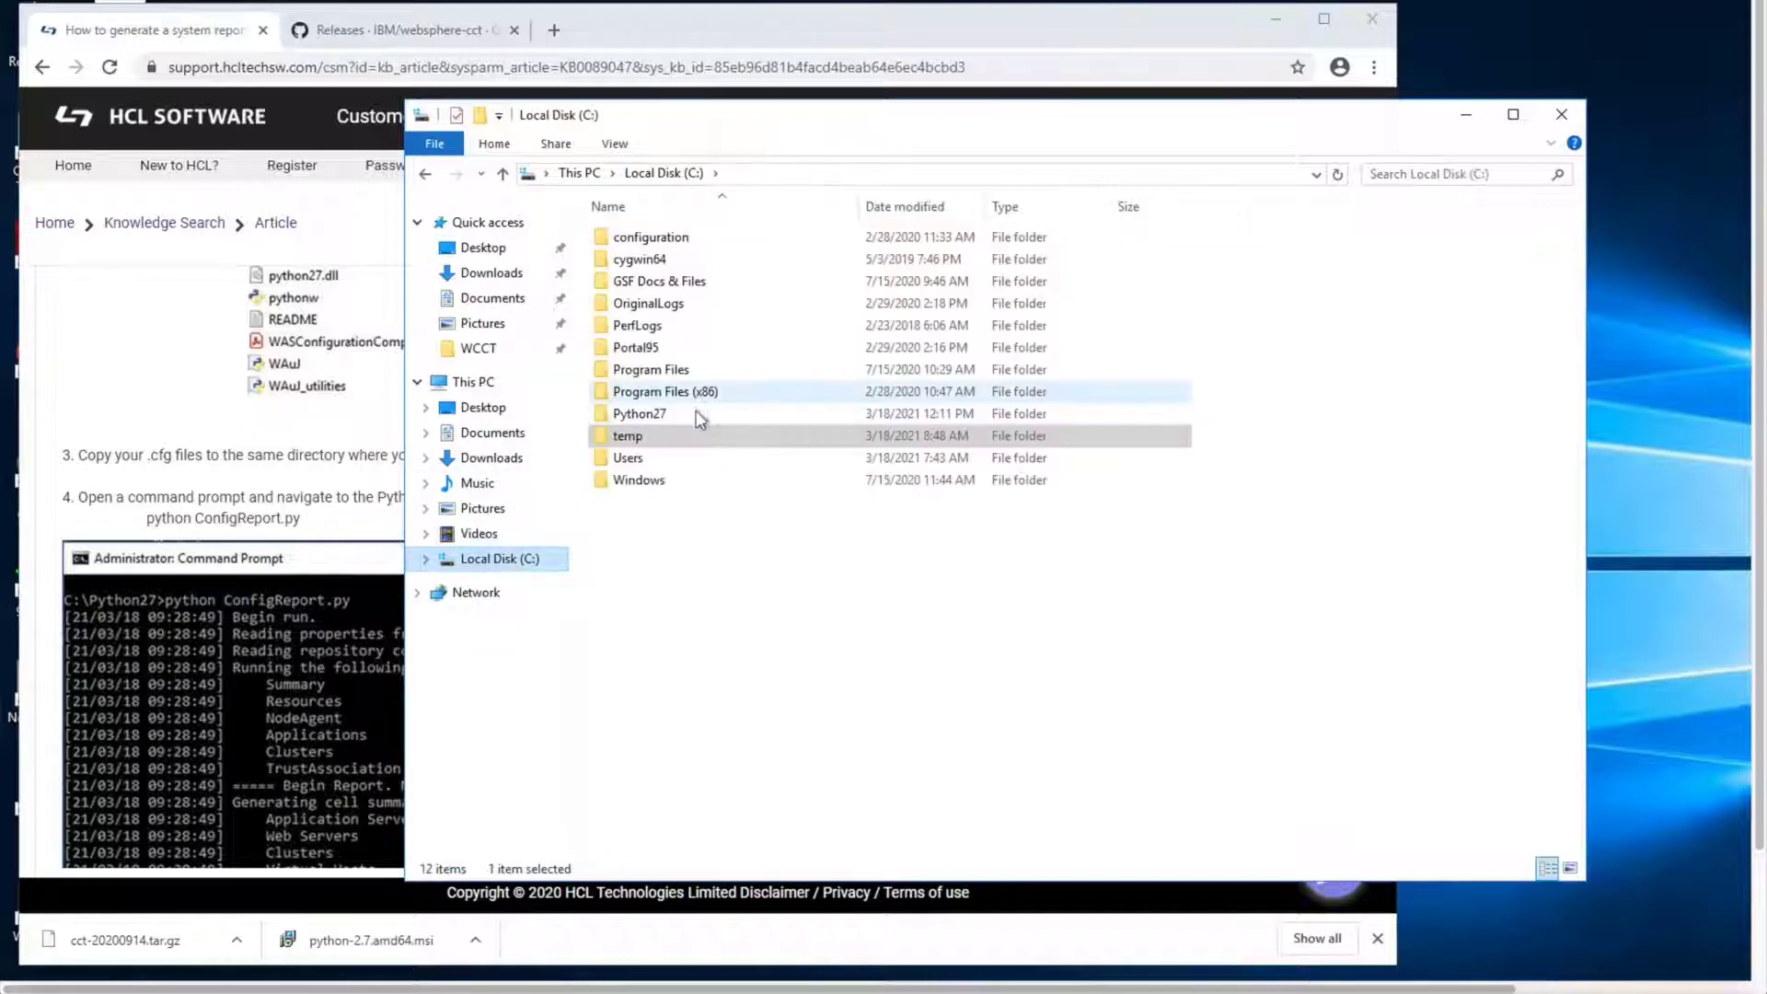
pyautogui.doubleClick(690, 414)
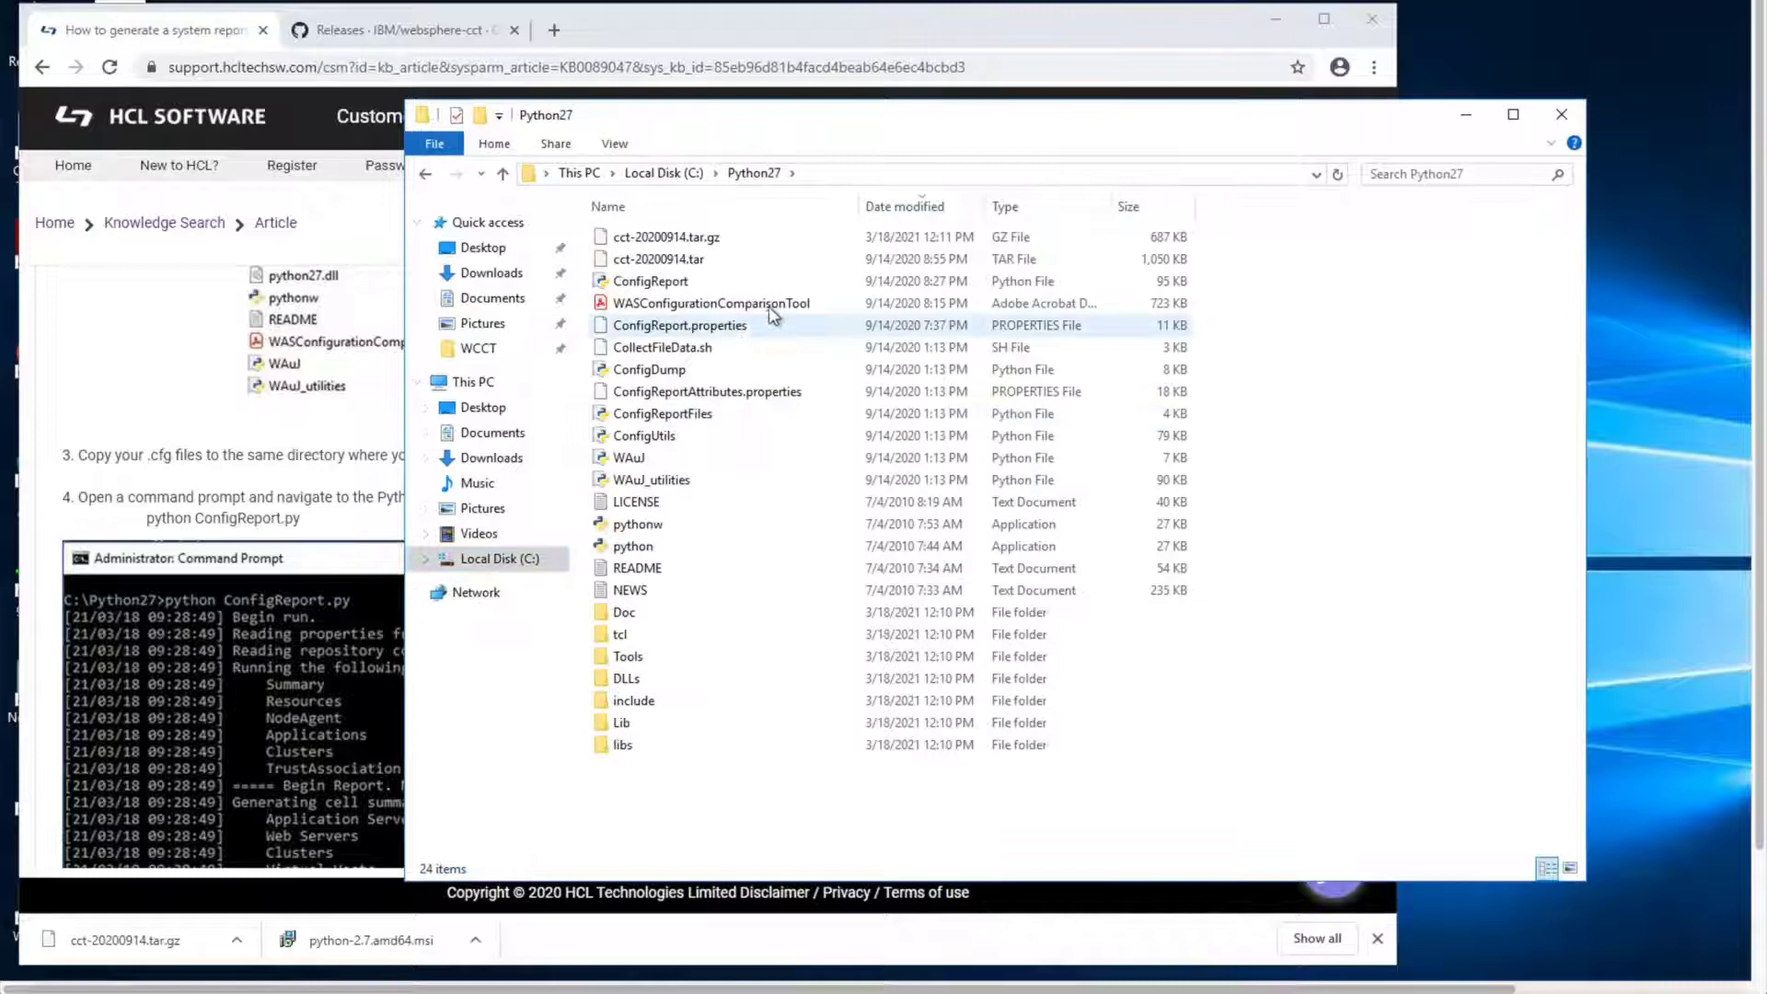
pyautogui.rightClick(769, 257)
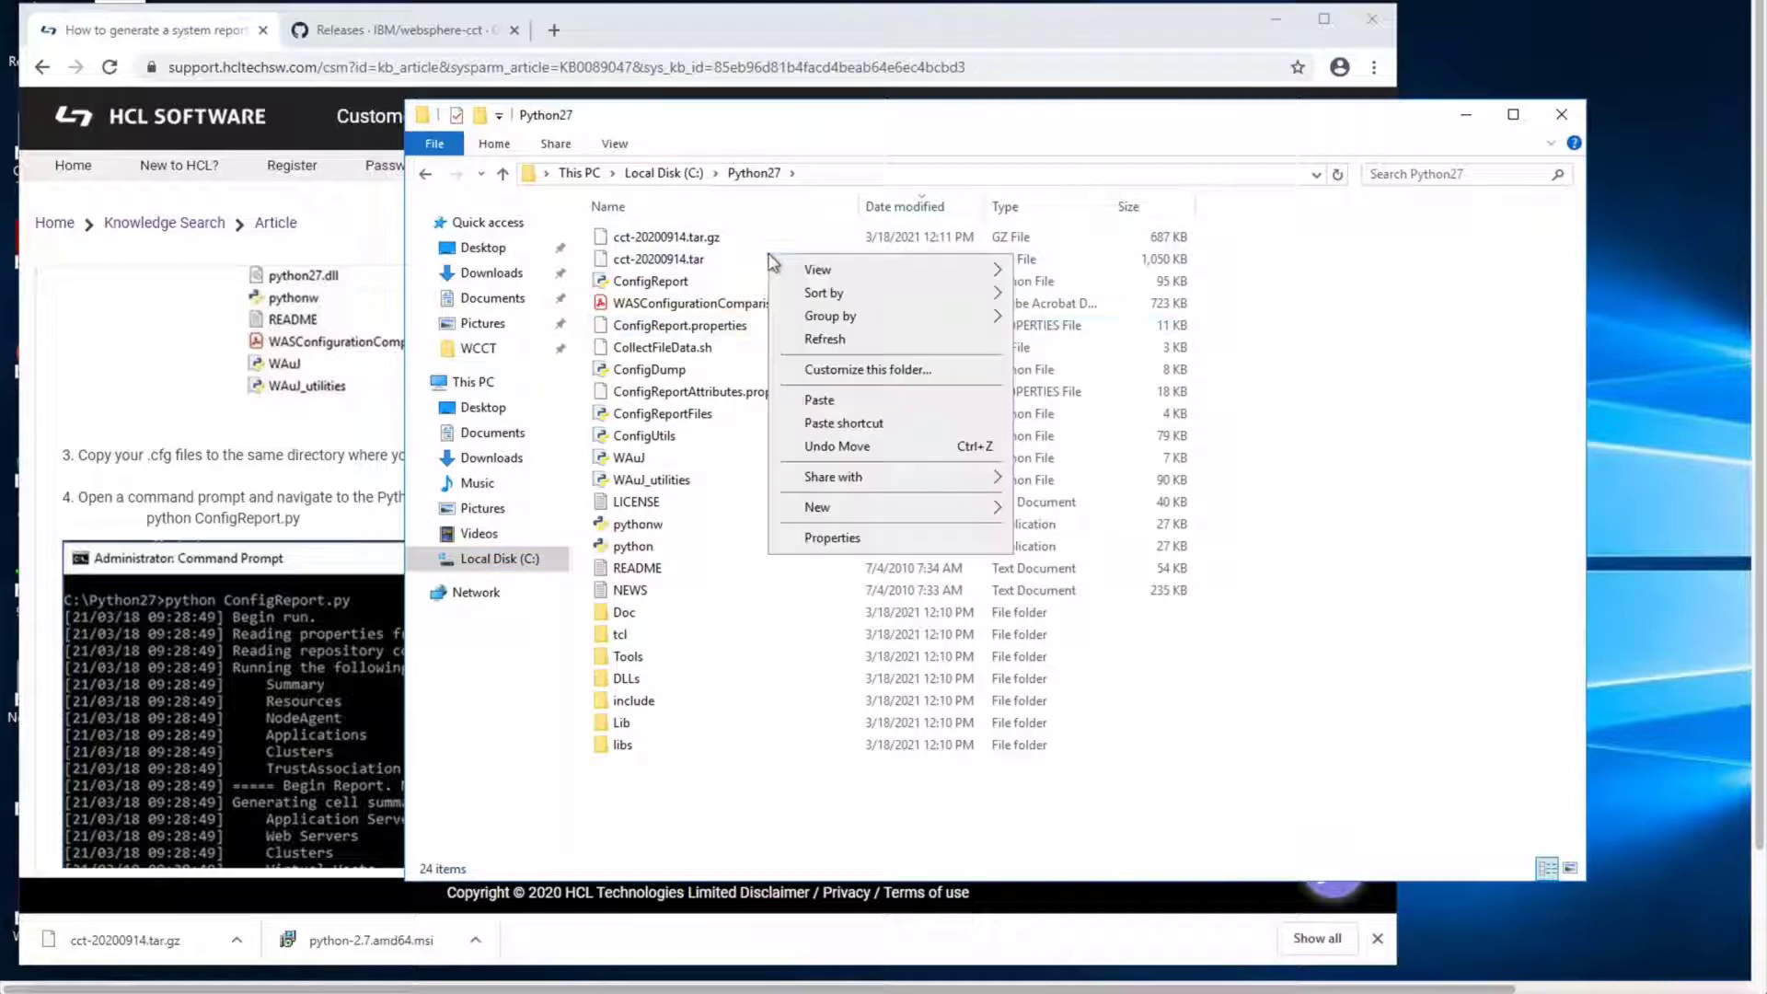
pyautogui.click(818, 401)
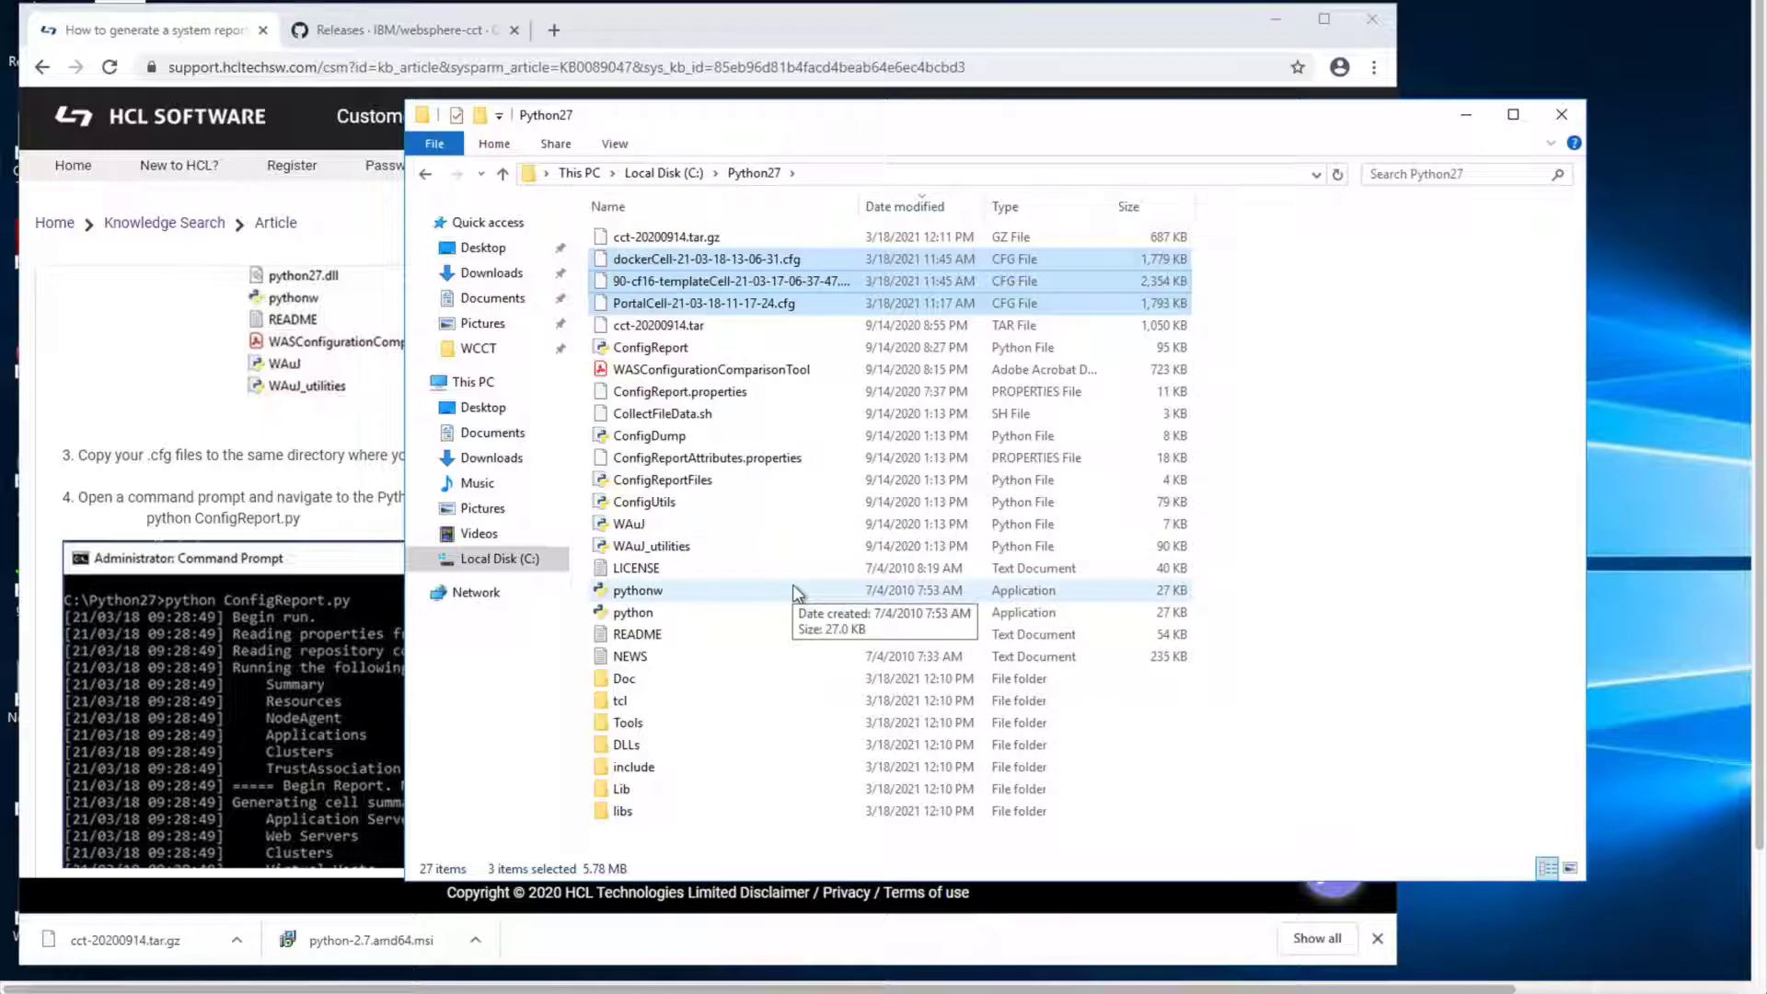
# Step: Copy the command python ConfigReport.py from step 4 of the article in the browser
pyautogui.hotkey('alt', 'Tab')
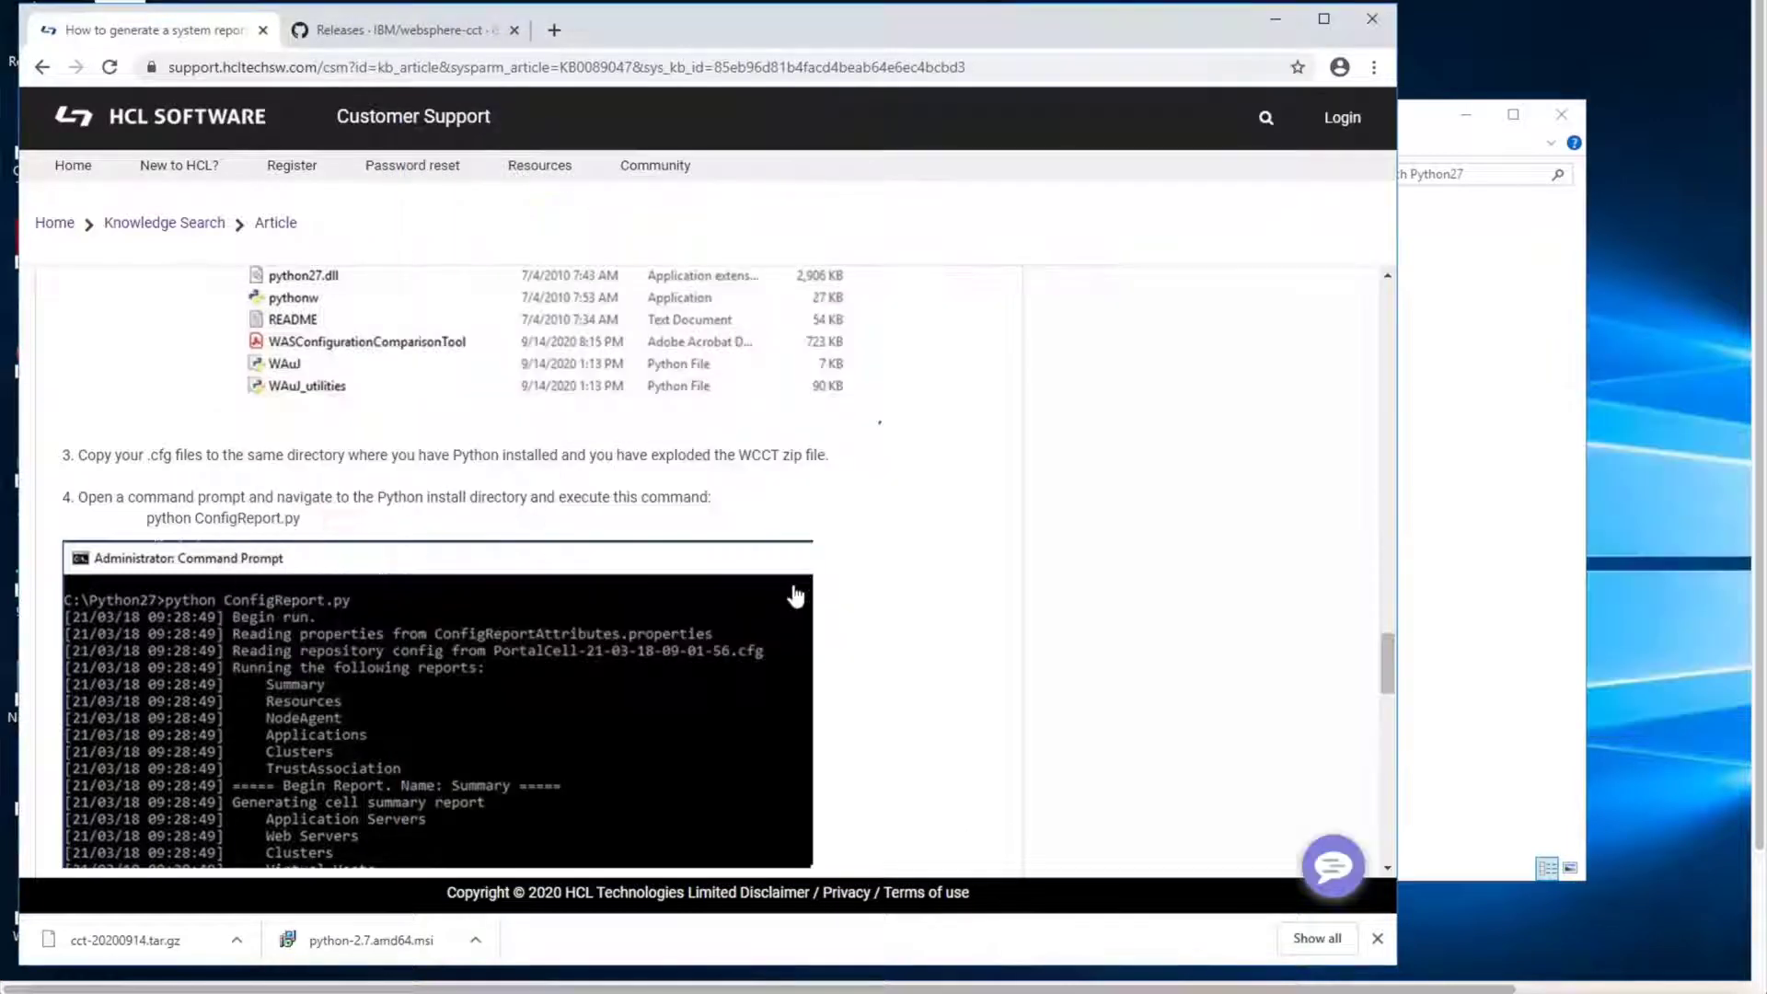
pyautogui.click(152, 520)
pyautogui.click(152, 520)
pyautogui.moveTo(152, 520); pyautogui.dragTo(301, 525)
pyautogui.rightClick(263, 518)
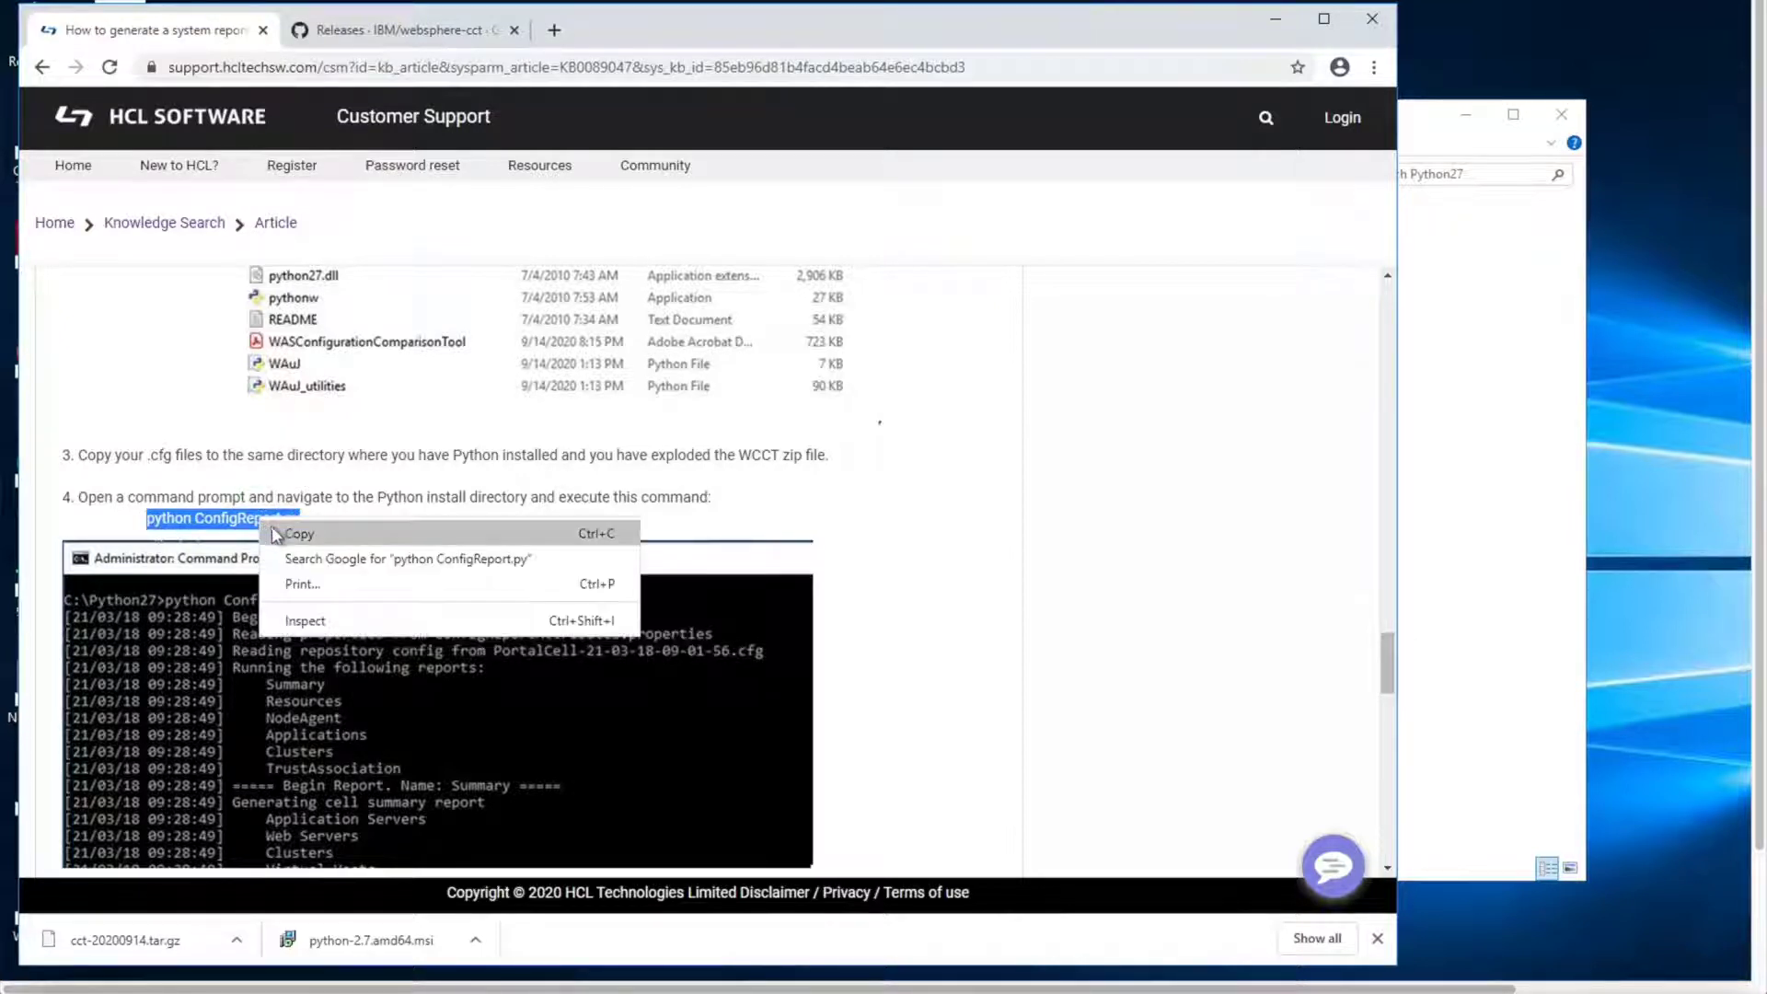
pyautogui.click(276, 532)
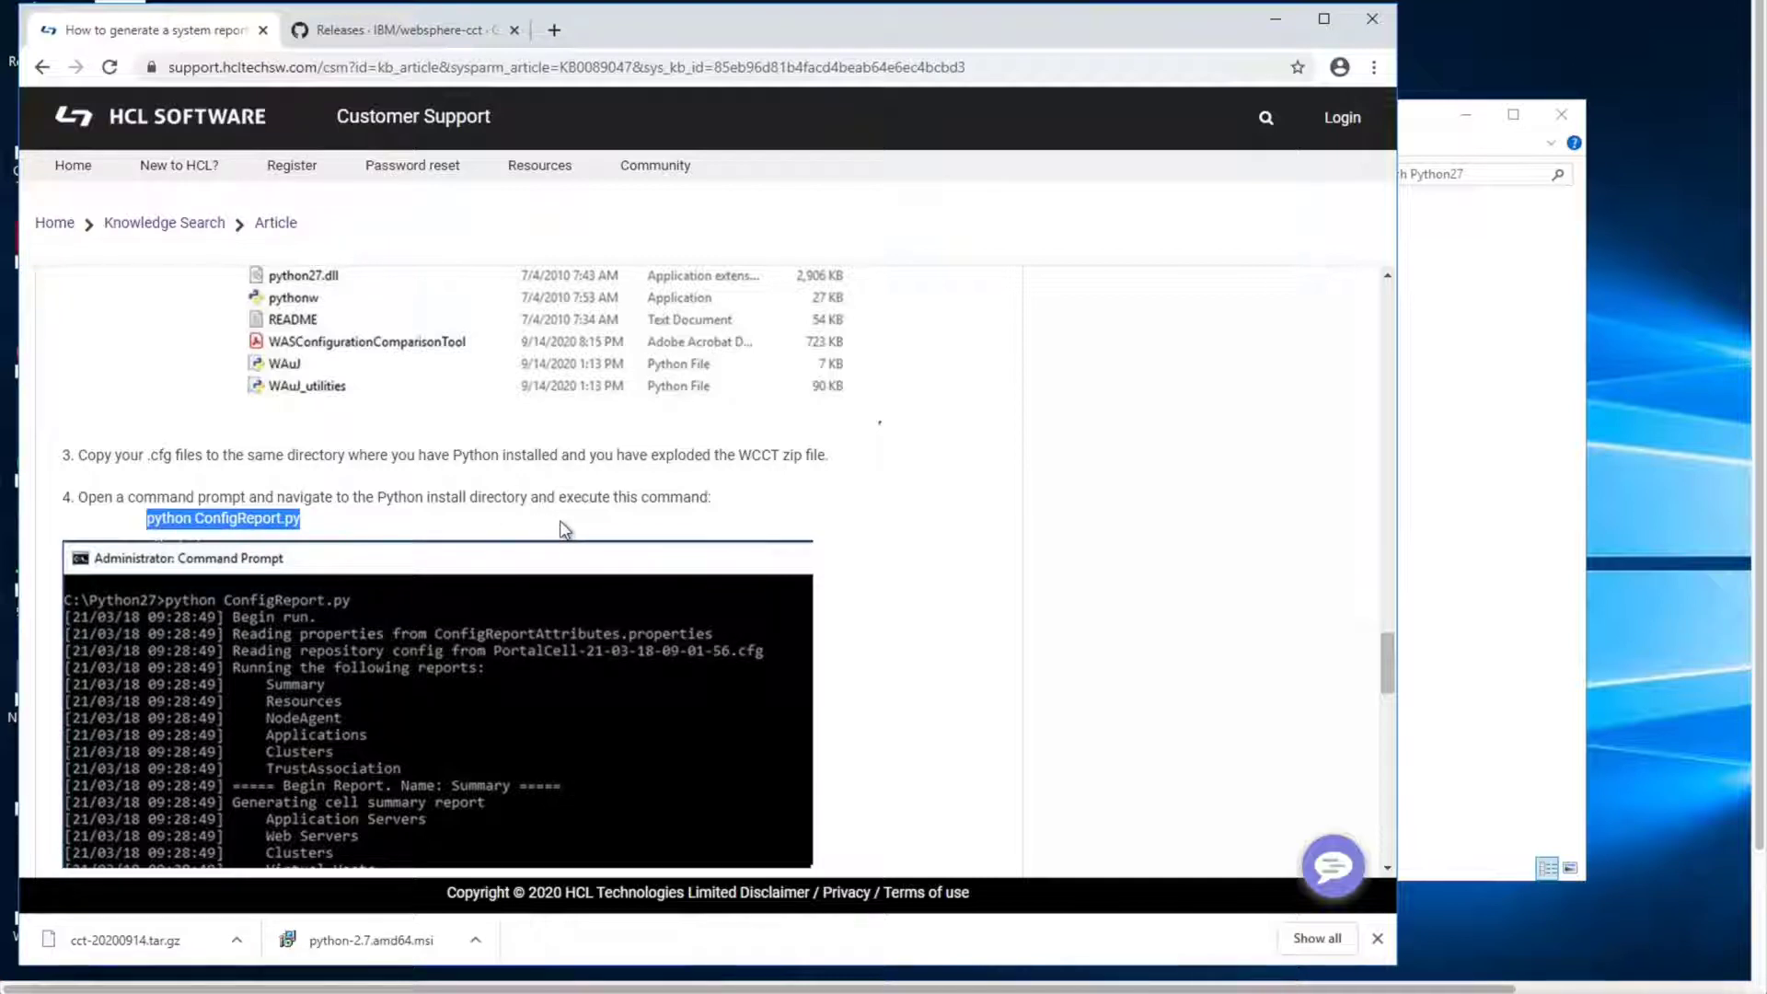
# Step: In Command Prompt, change to the C:\Python27 directory and run the copied command python ConfigReport.py
pyautogui.hotkey('alt', 'Tab')
pyautogui.hotkey('alt', 'Tab')
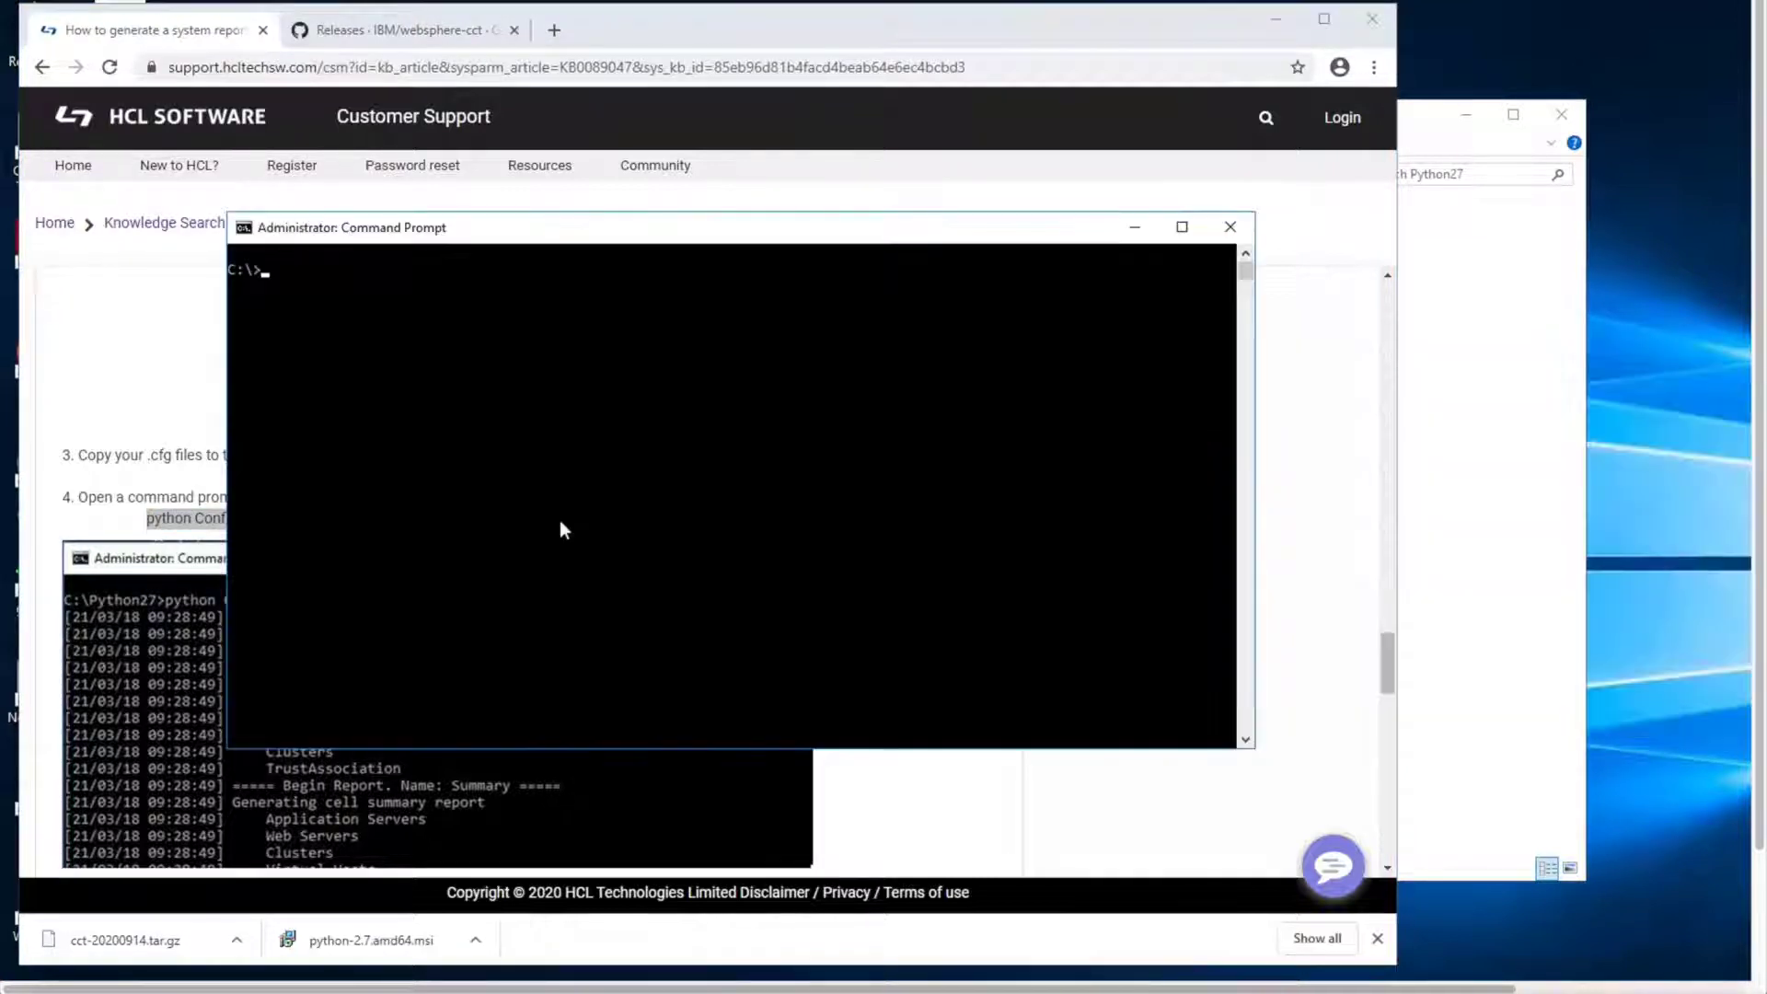
pyautogui.write('cd py')
pyautogui.press('Tab')
pyautogui.press('Return')
pyautogui.hotkey('ctrl', 'v')
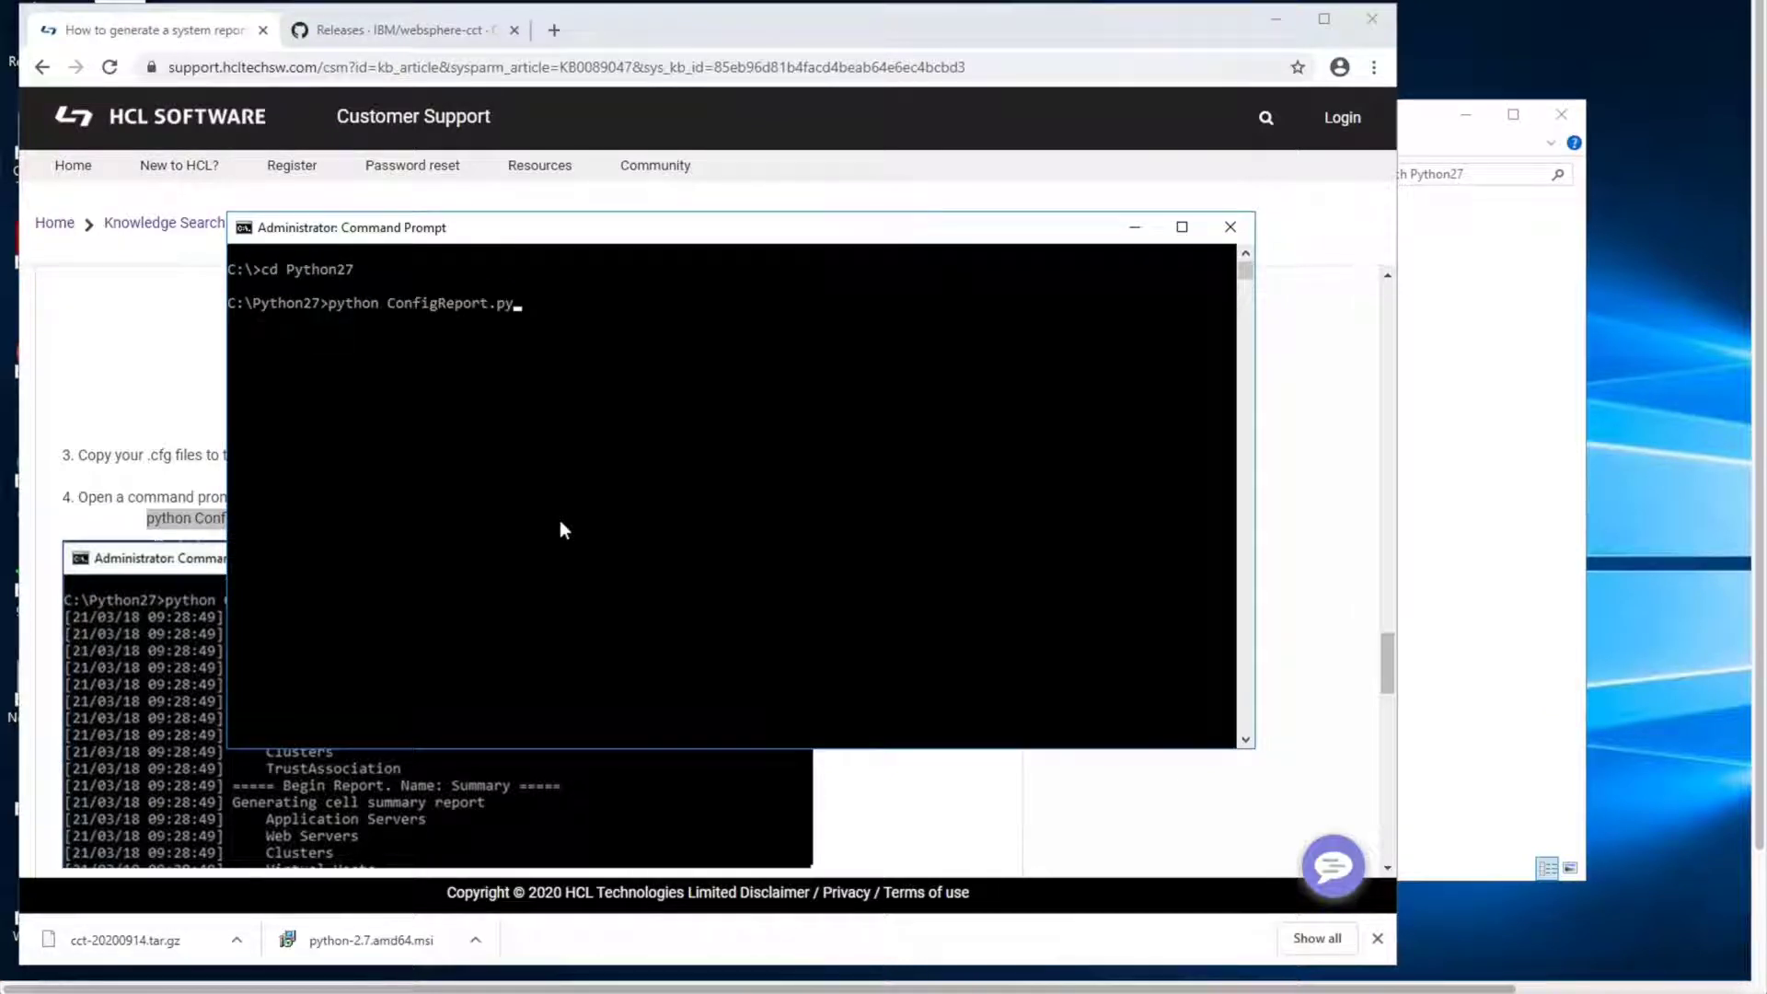
pyautogui.press('Return')
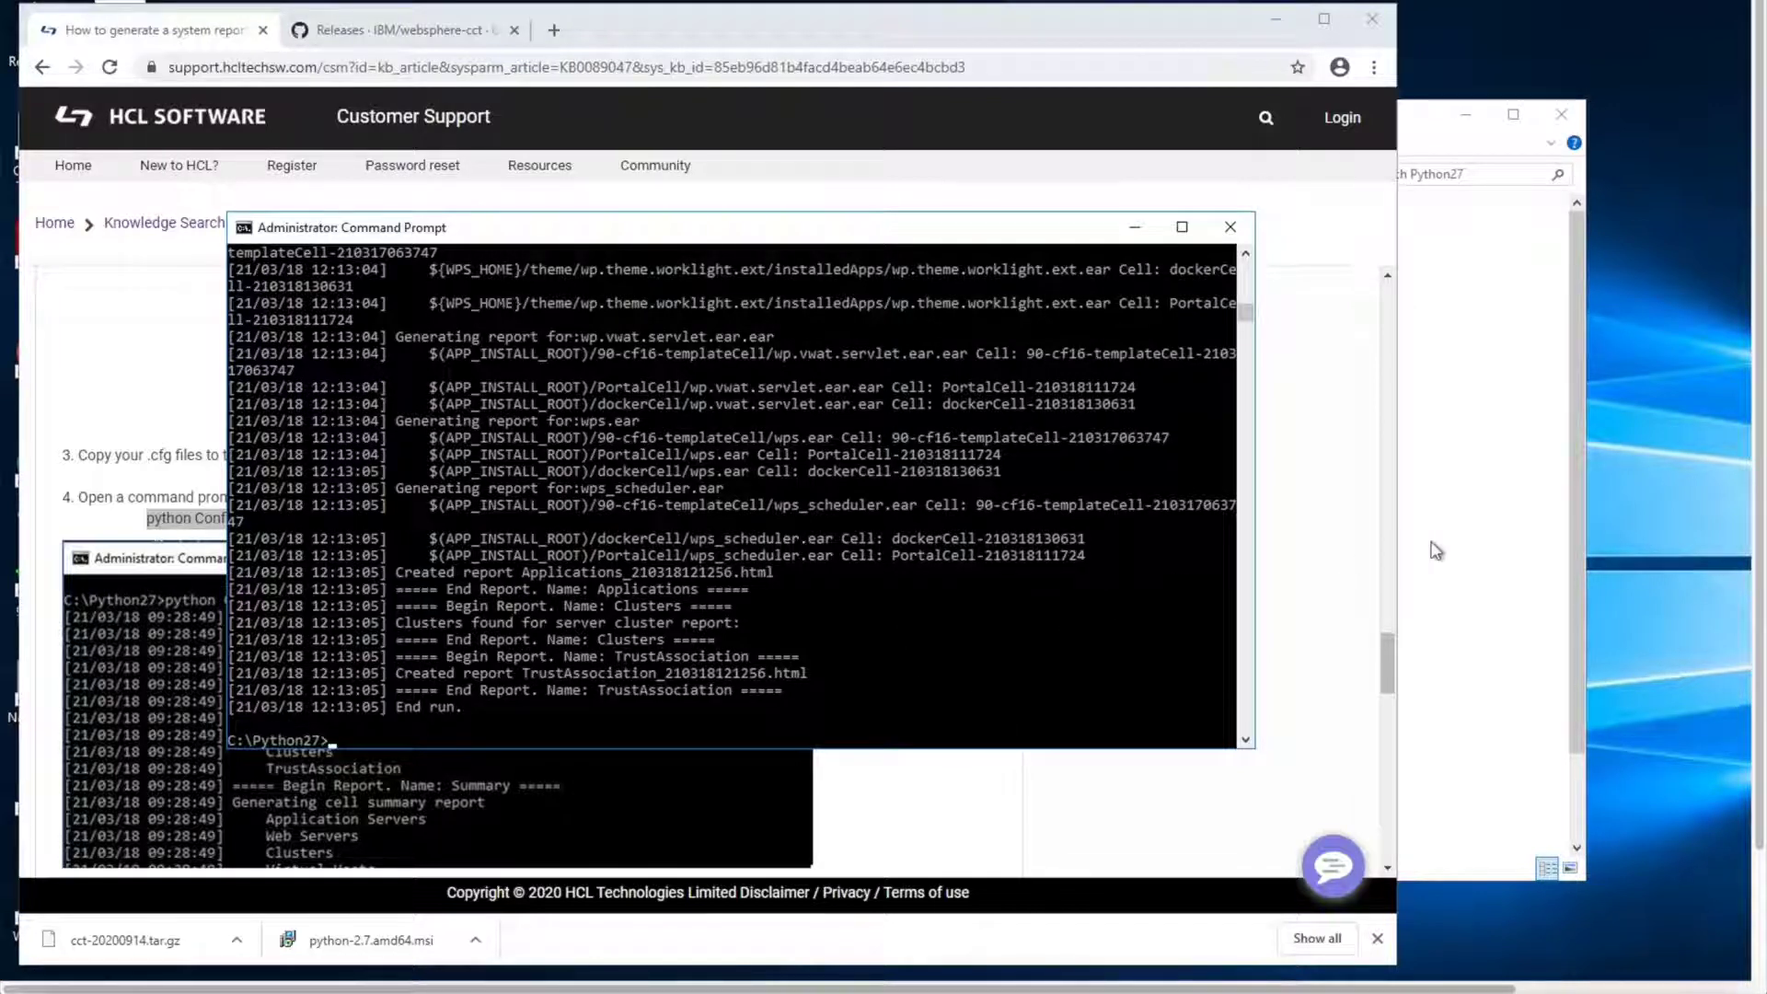
pyautogui.click(1463, 545)
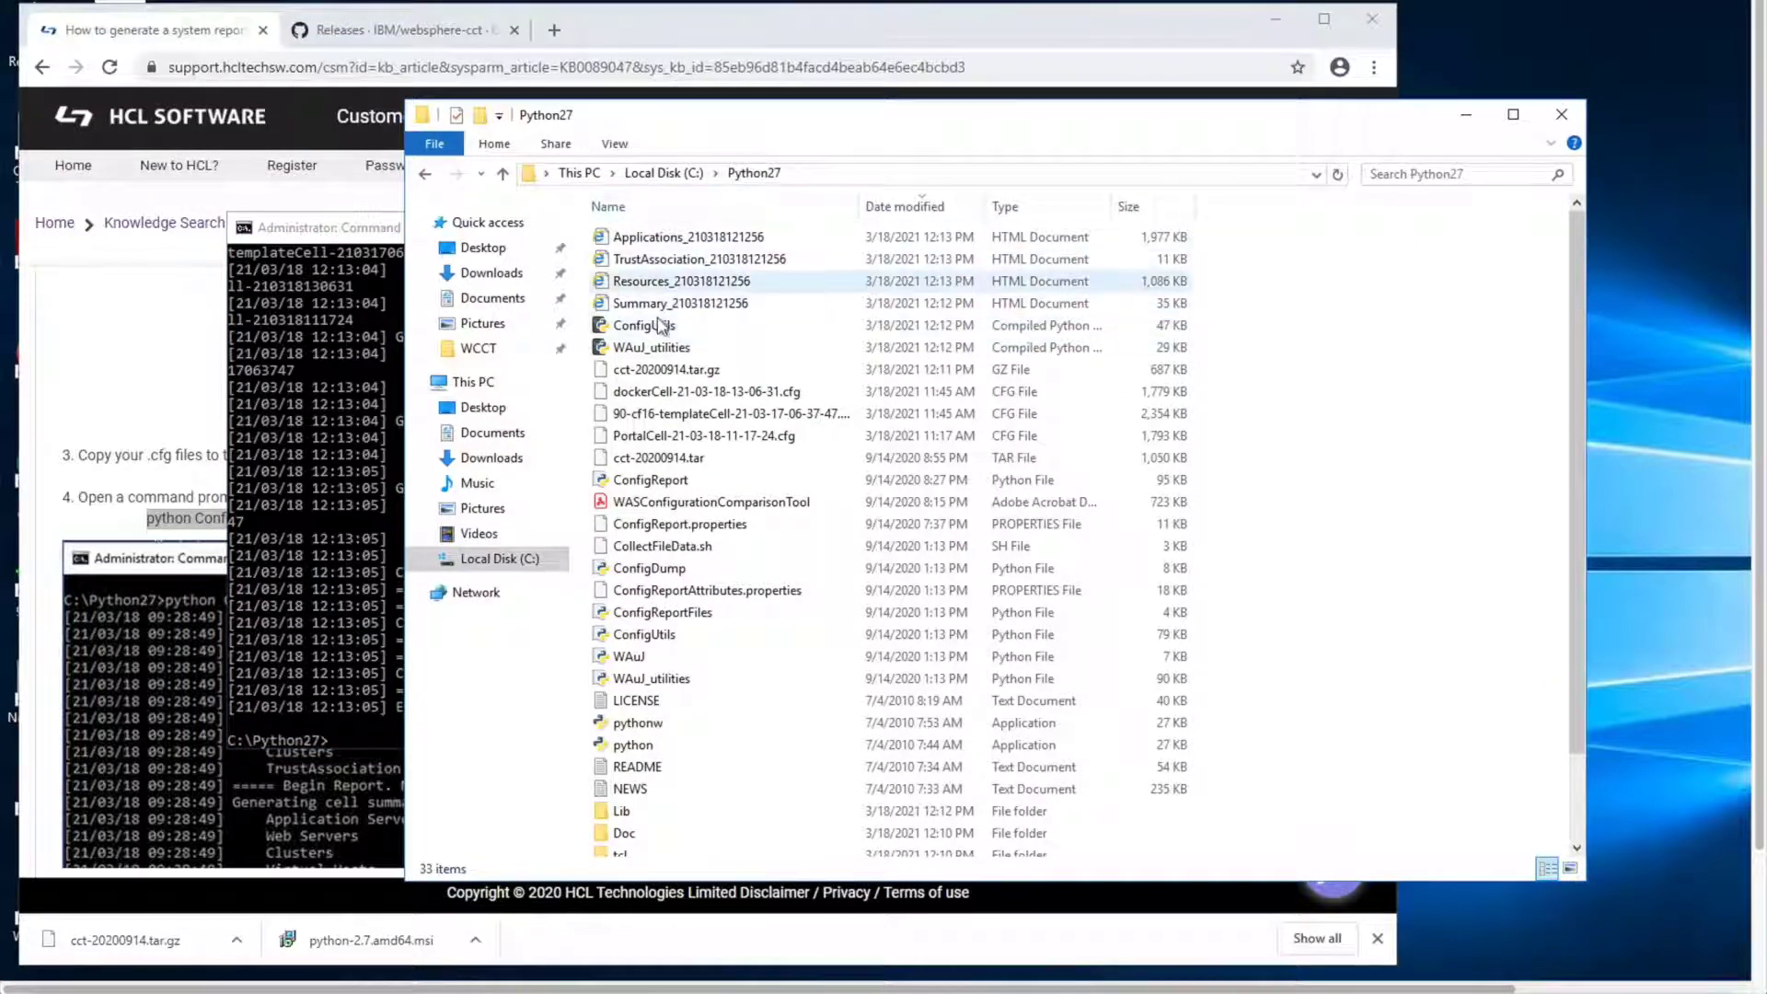
pyautogui.click(786, 293)
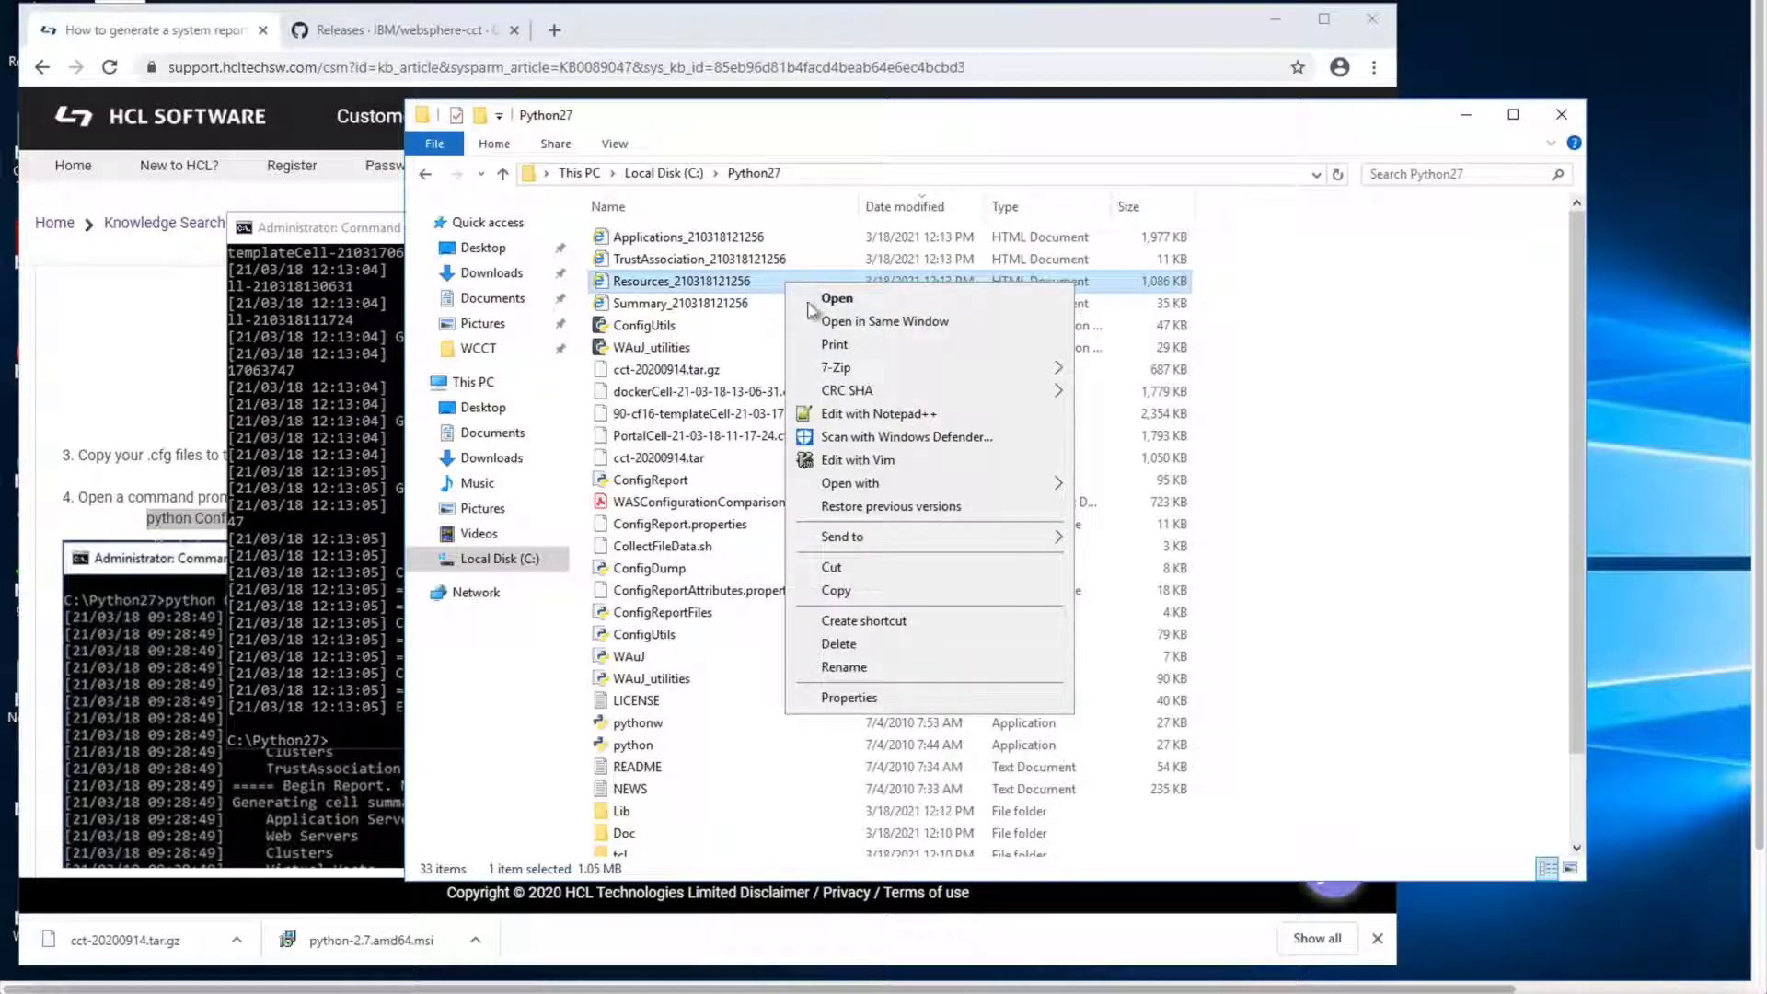
pyautogui.moveTo(980, 367)
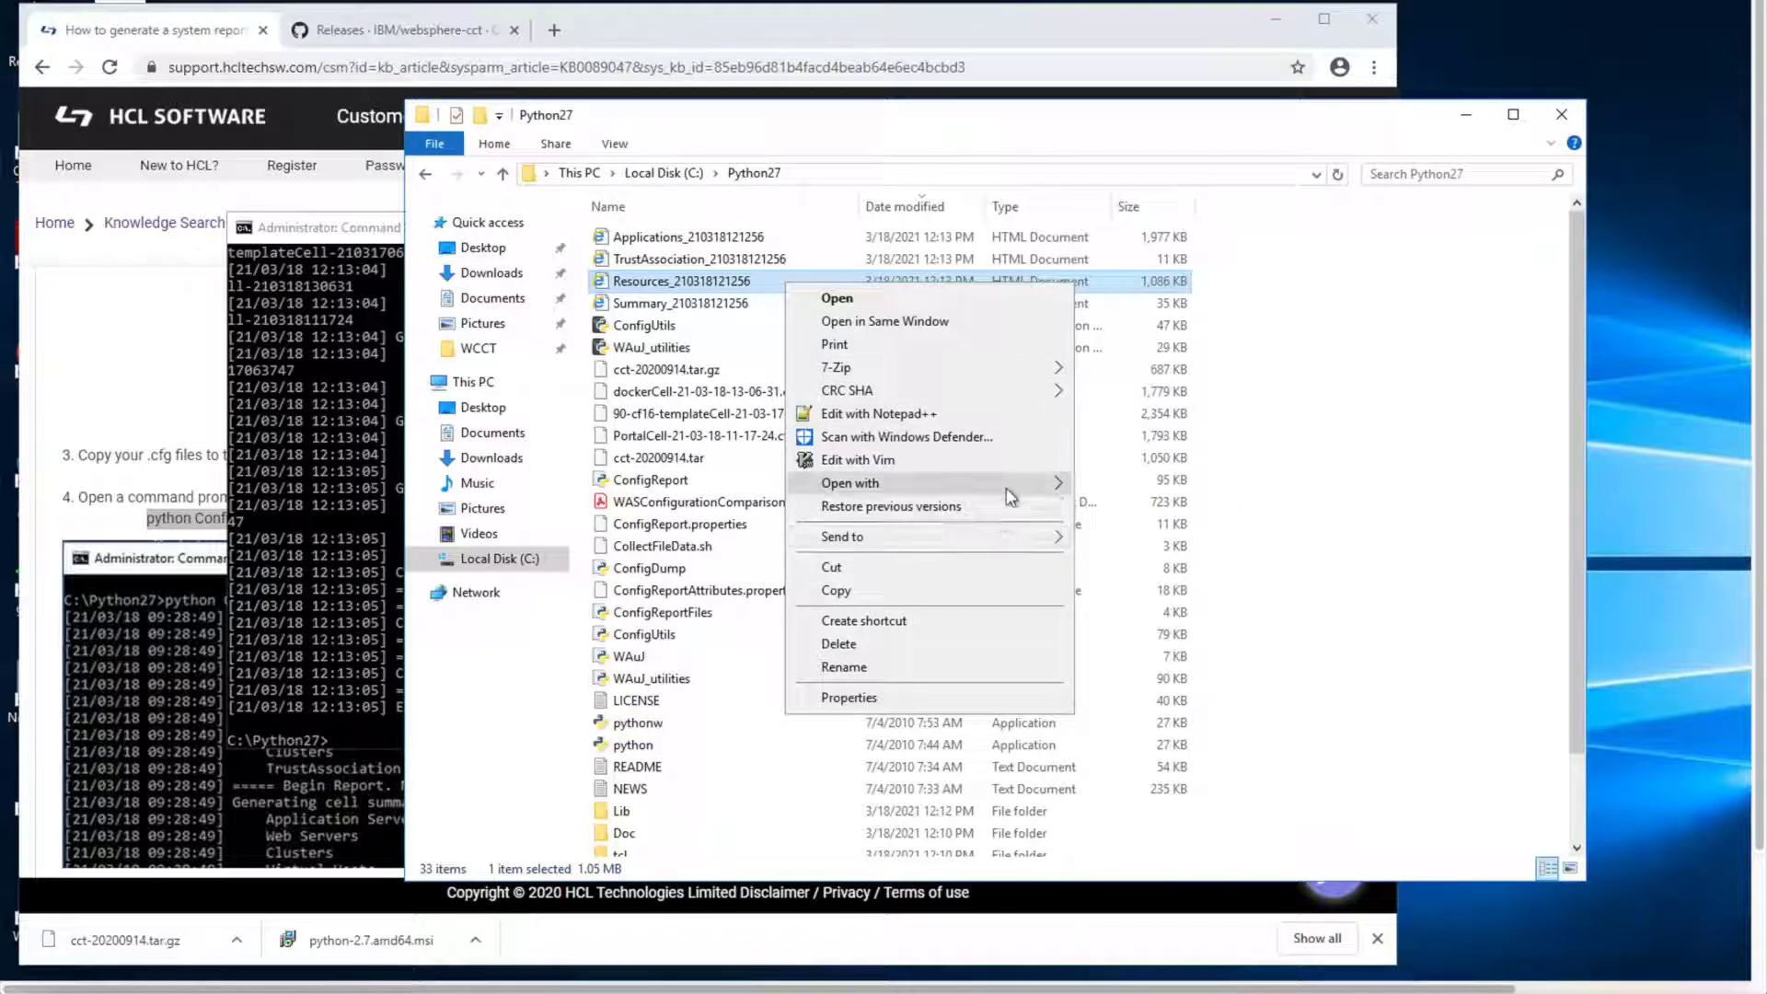
pyautogui.moveTo(1026, 488)
pyautogui.click(1138, 512)
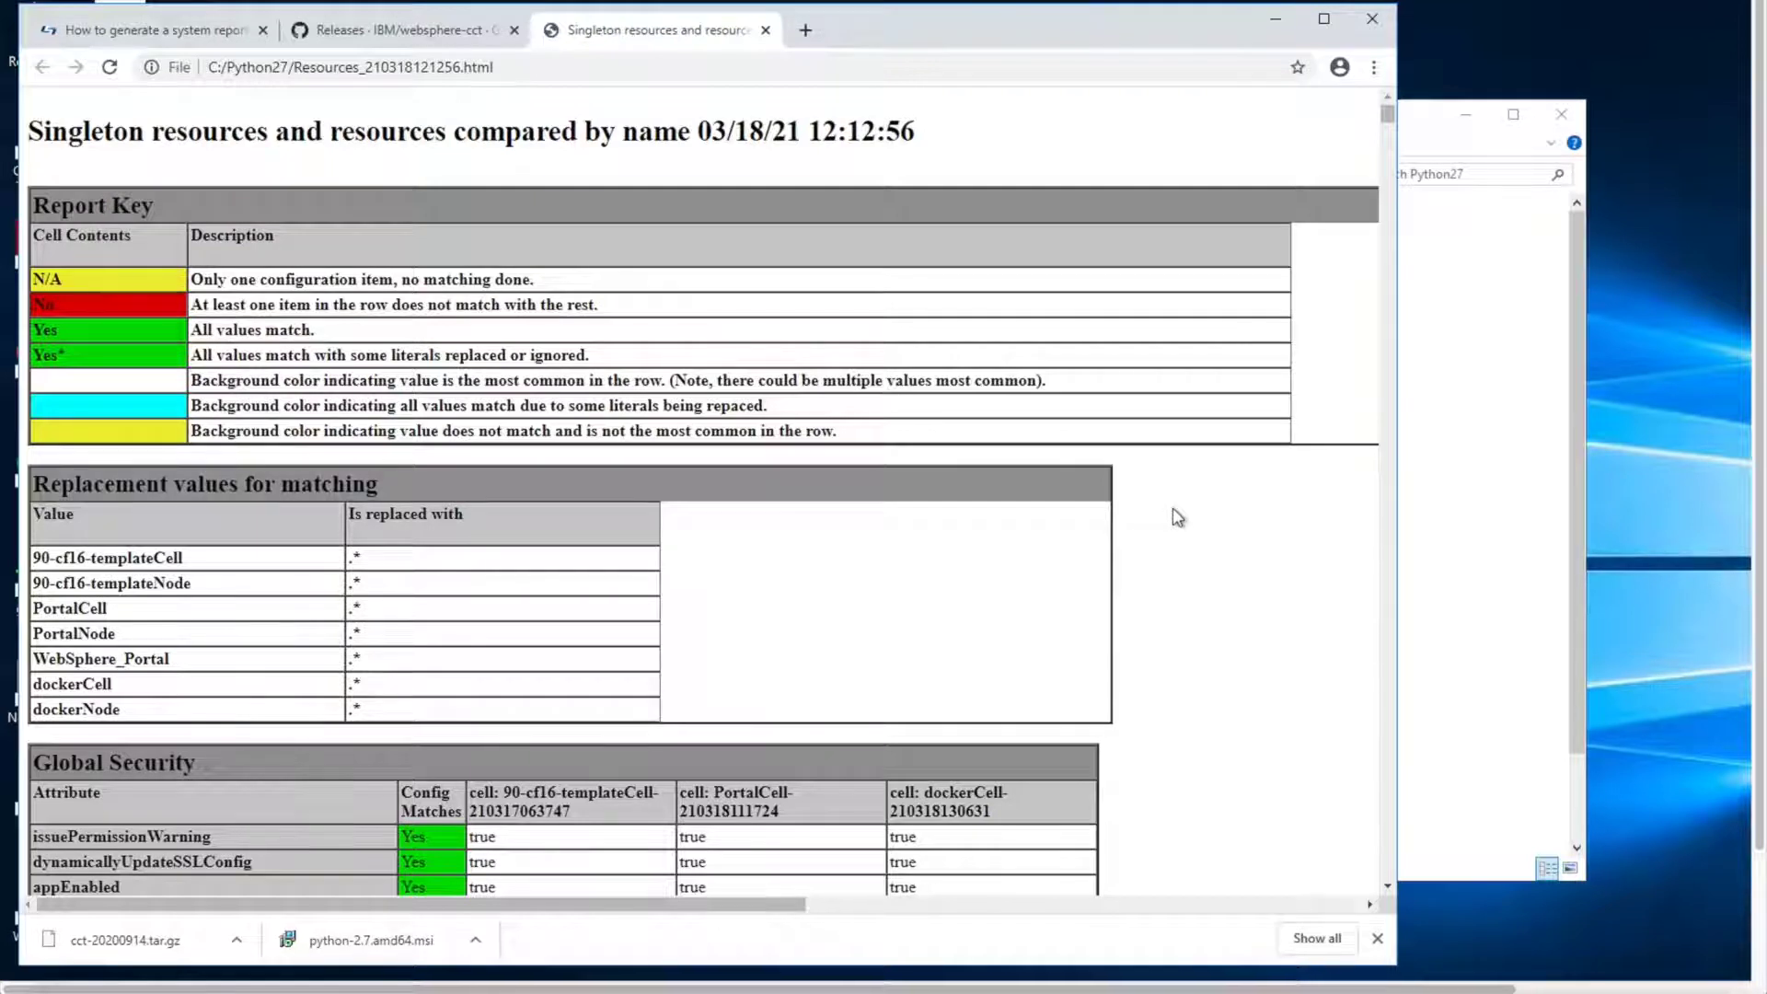
# Step: Search the Resources report for "wp conf" to reach the WP ConfigService section, and close the search
pyautogui.hotkey('ctrl', 'f')
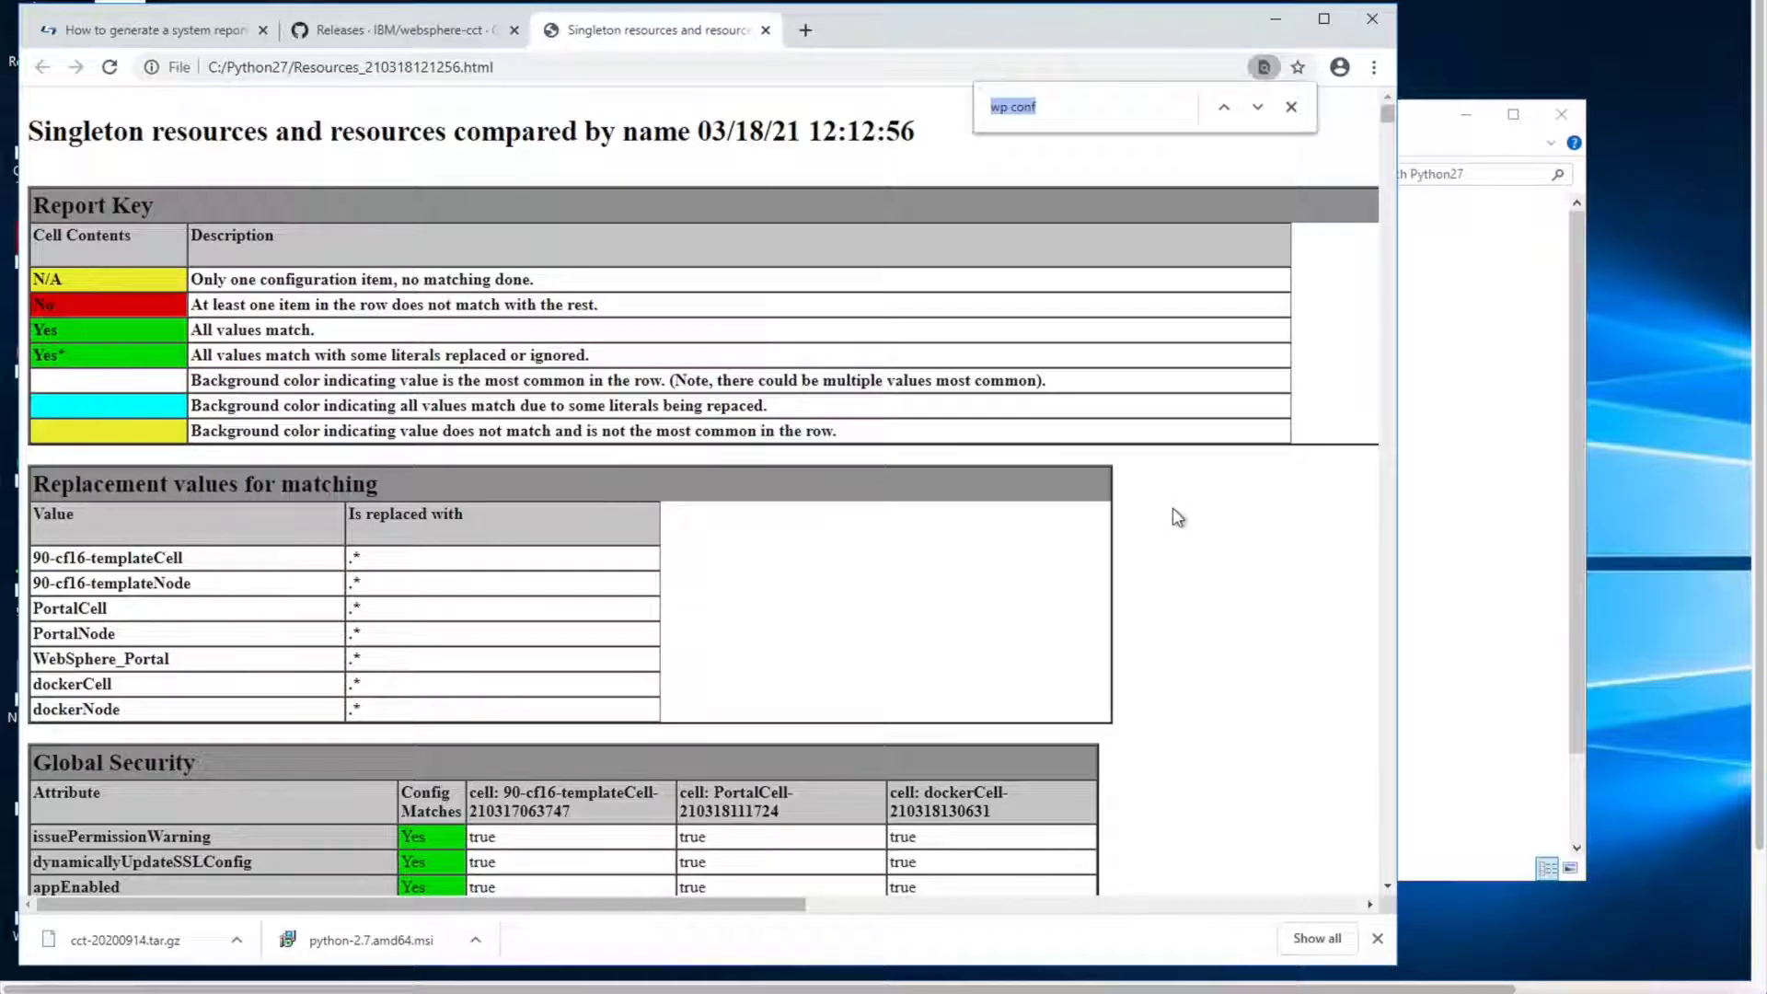
pyautogui.press('Return')
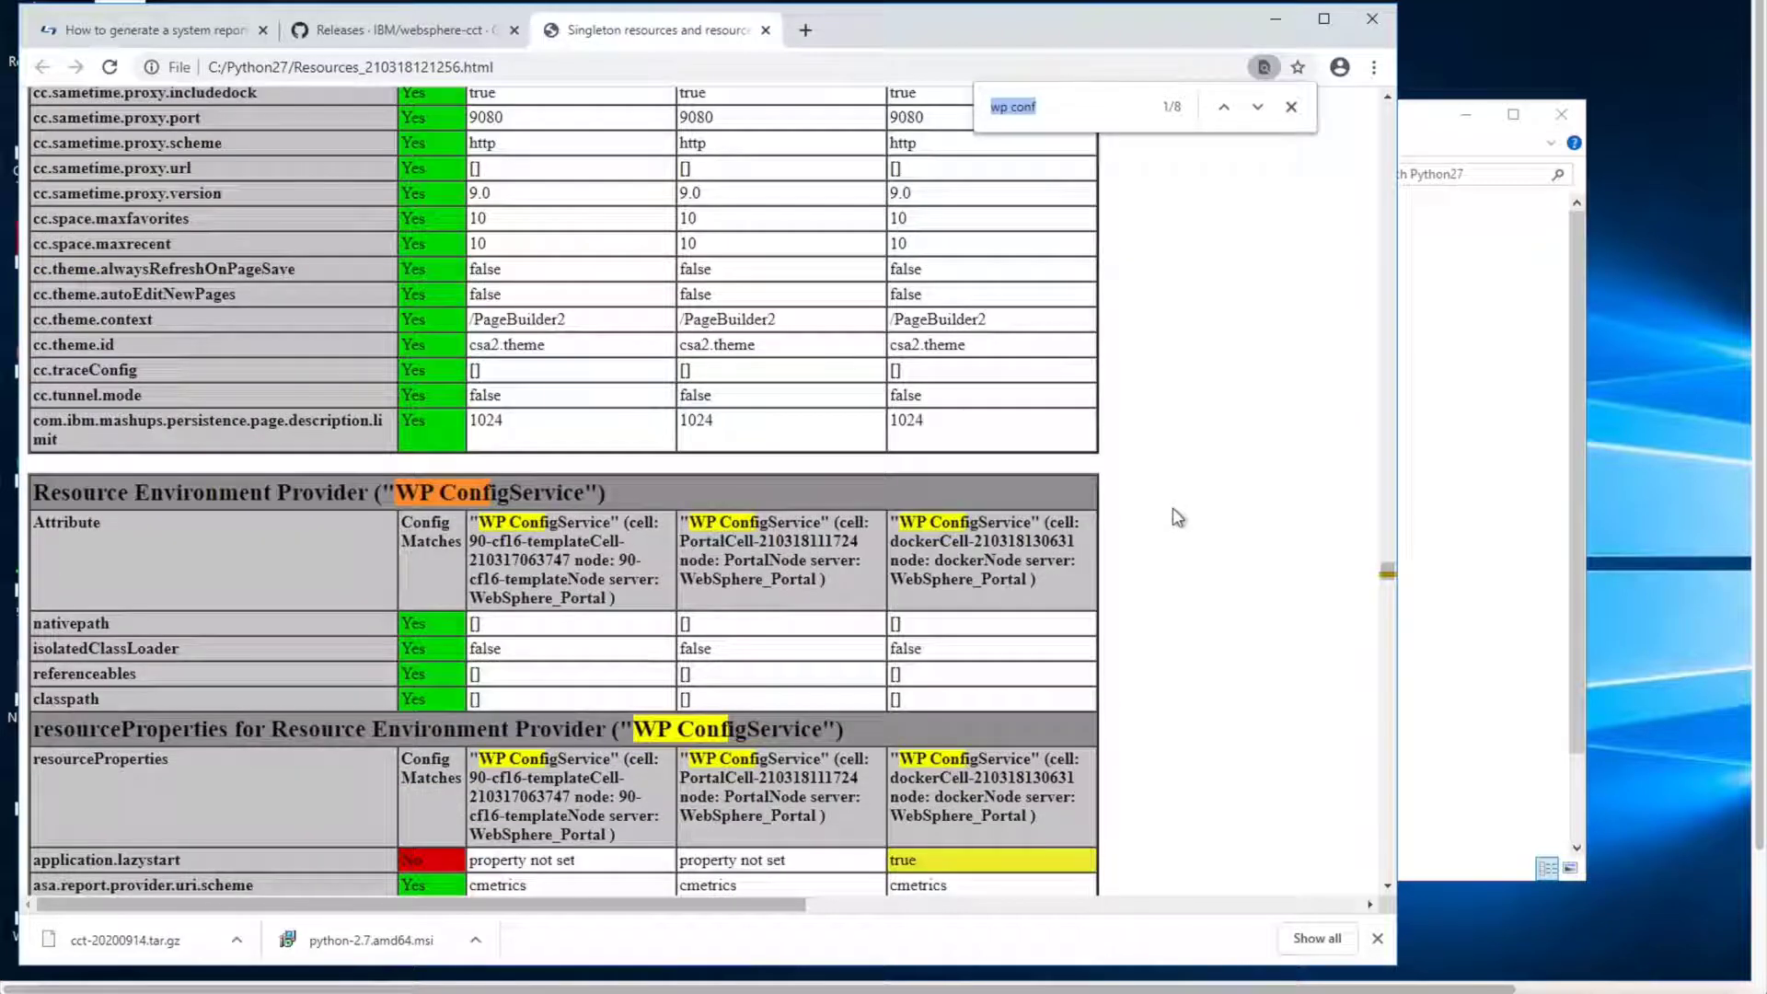
pyautogui.click(1292, 108)
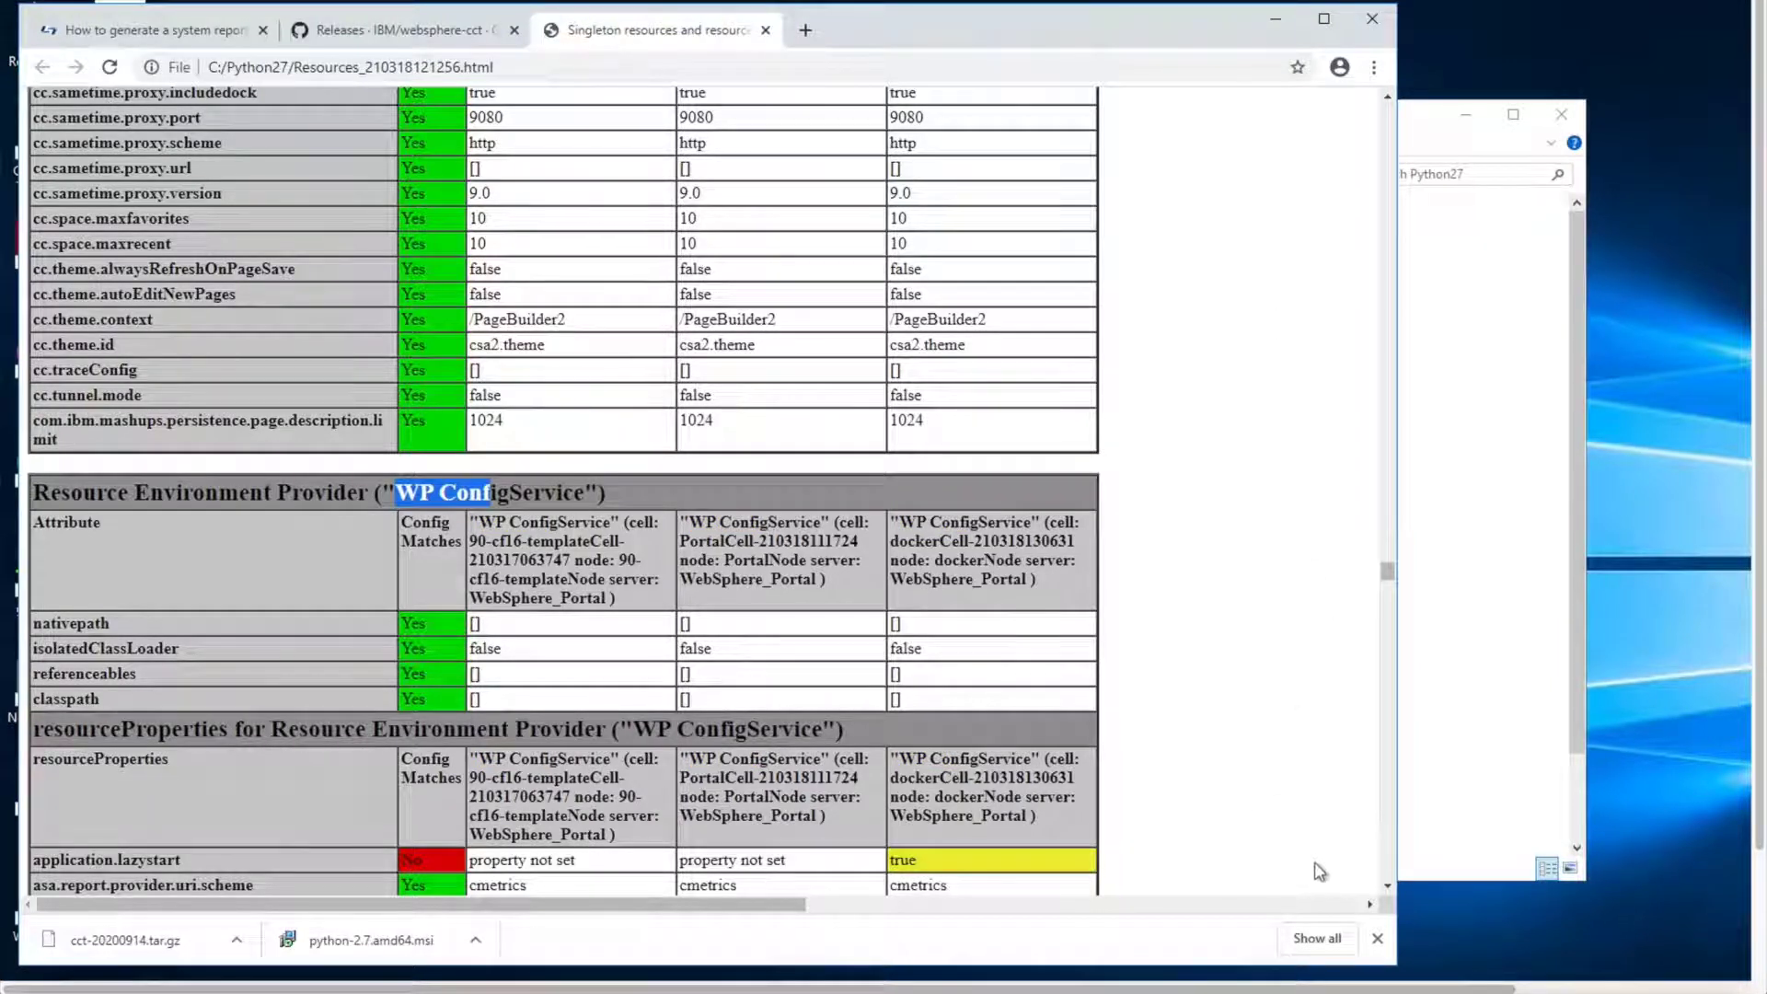
# Step: Compare the WP ConfigService resource properties across the three cells, and examine the differences in the sections that follow
pyautogui.moveTo(1389, 887); pyautogui.dragTo(1389, 887)
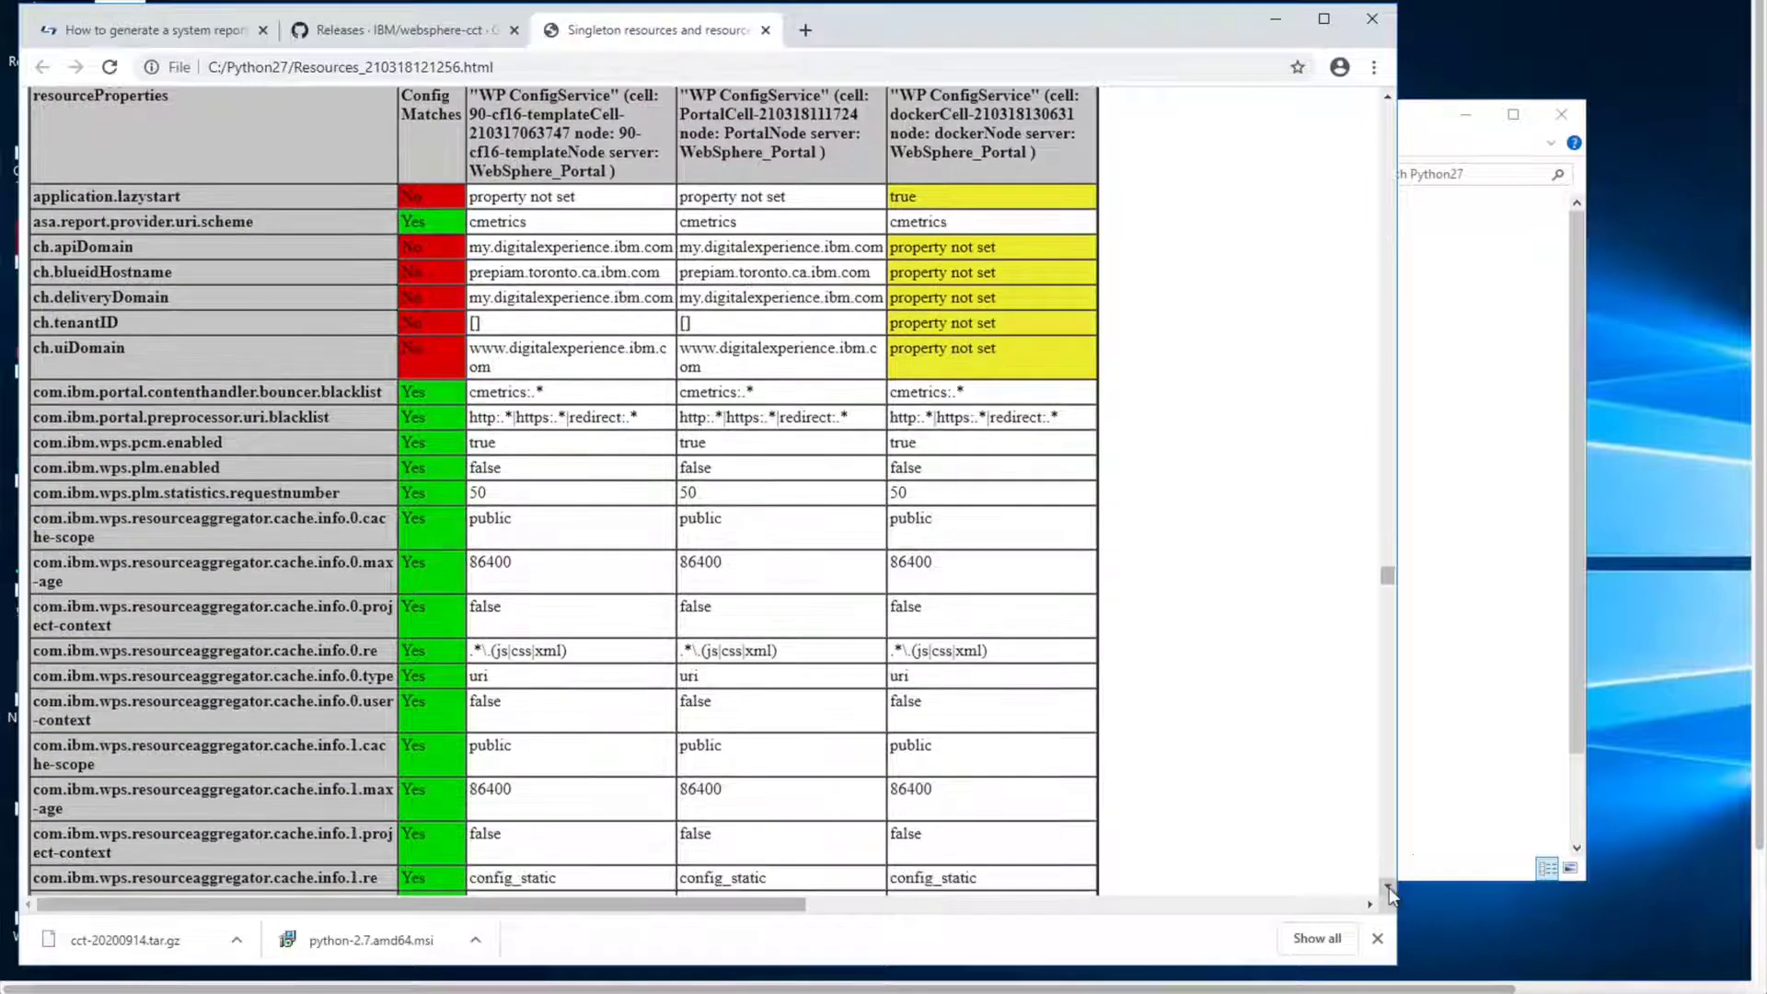
pyautogui.click(1387, 96)
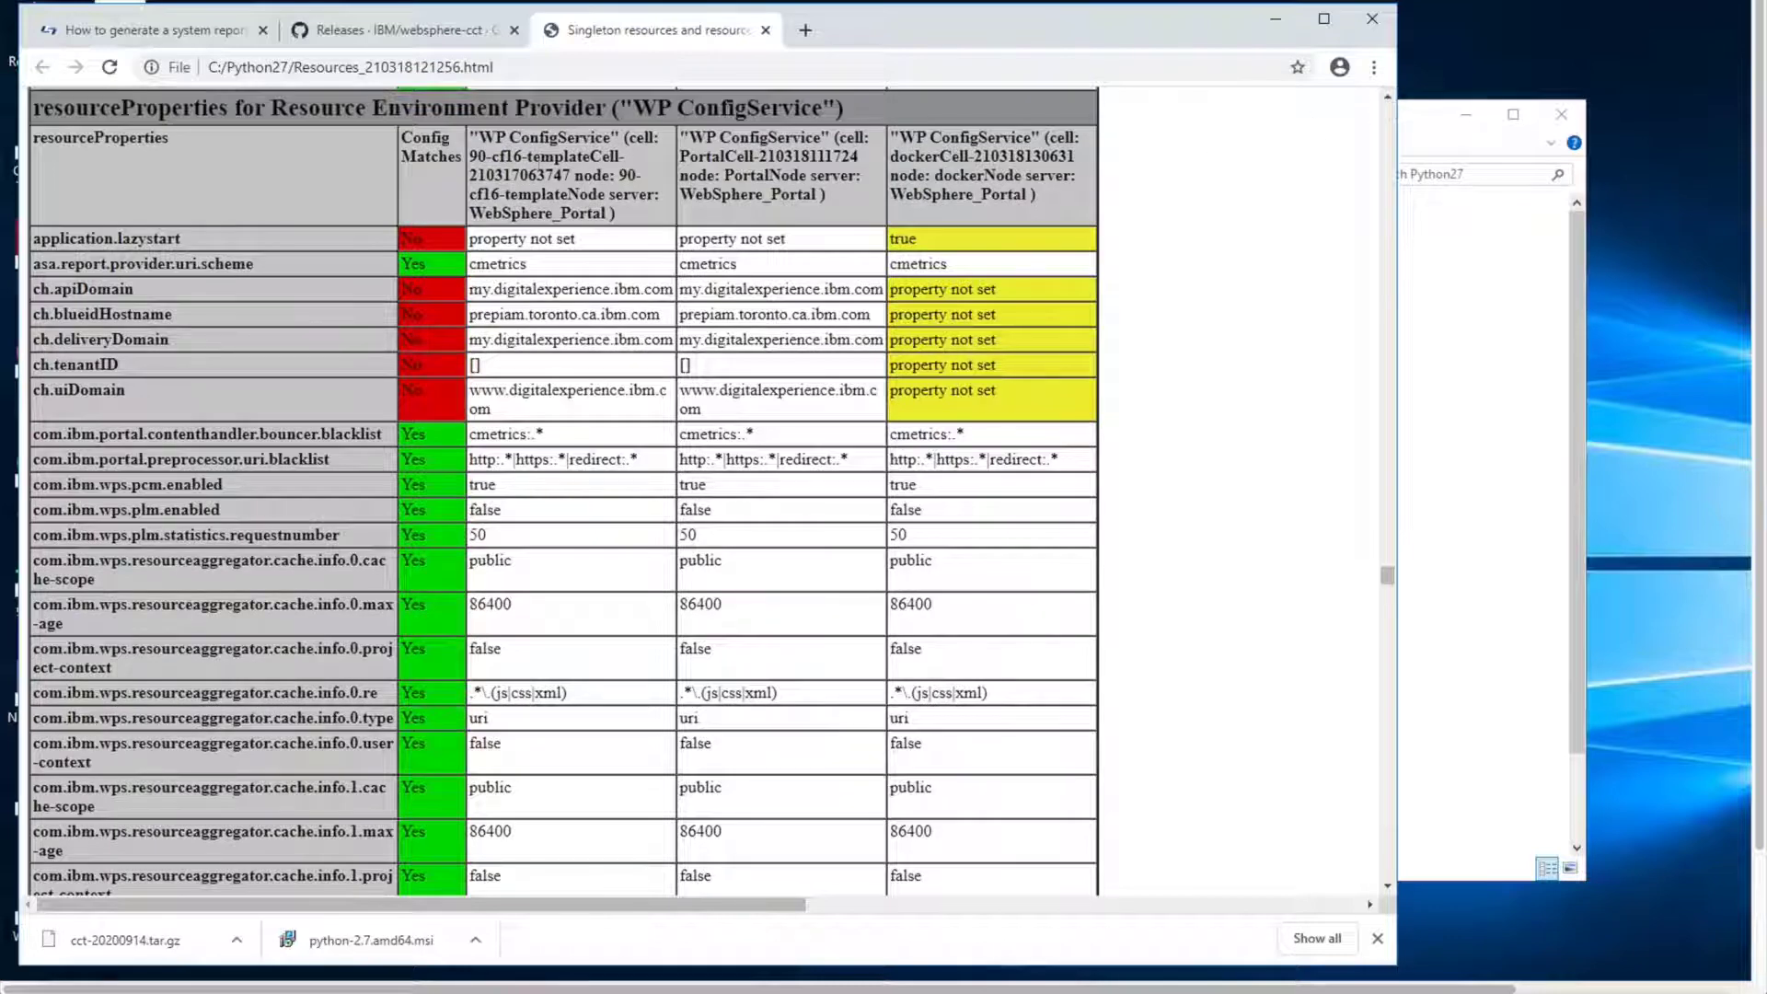
pyautogui.moveTo(505, 157); pyautogui.dragTo(590, 158)
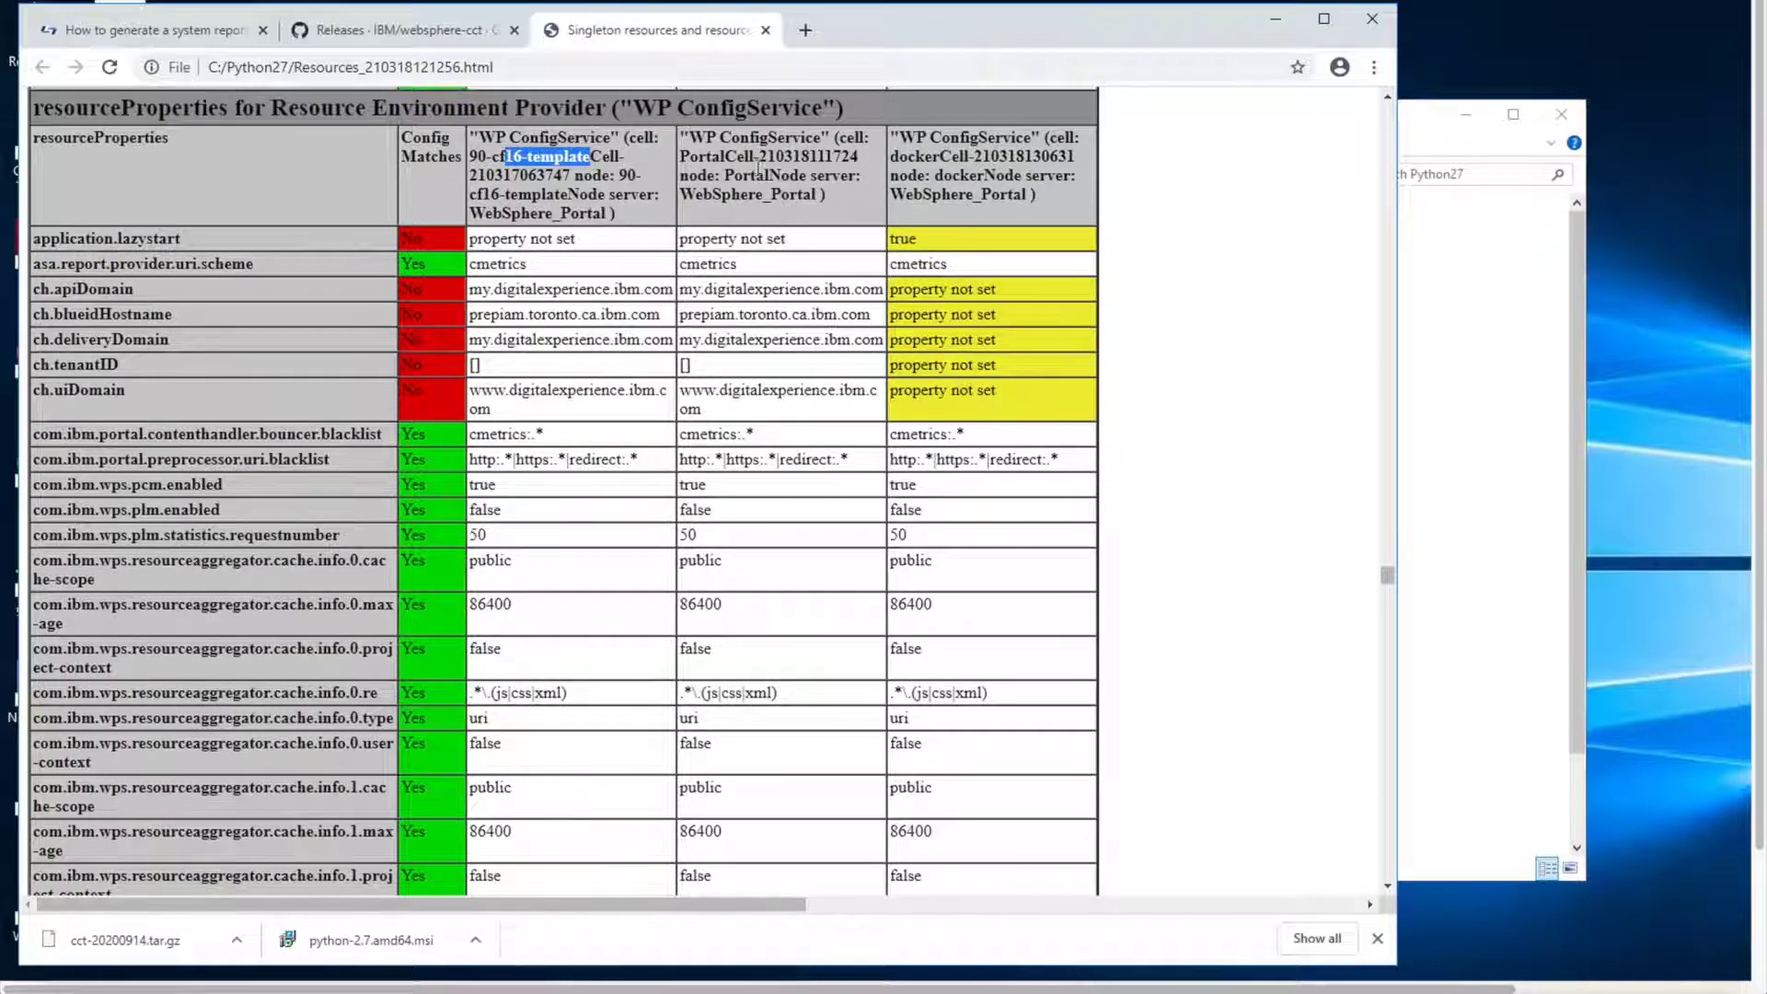
pyautogui.moveTo(707, 156); pyautogui.dragTo(795, 157)
pyautogui.moveTo(916, 156); pyautogui.dragTo(1032, 157)
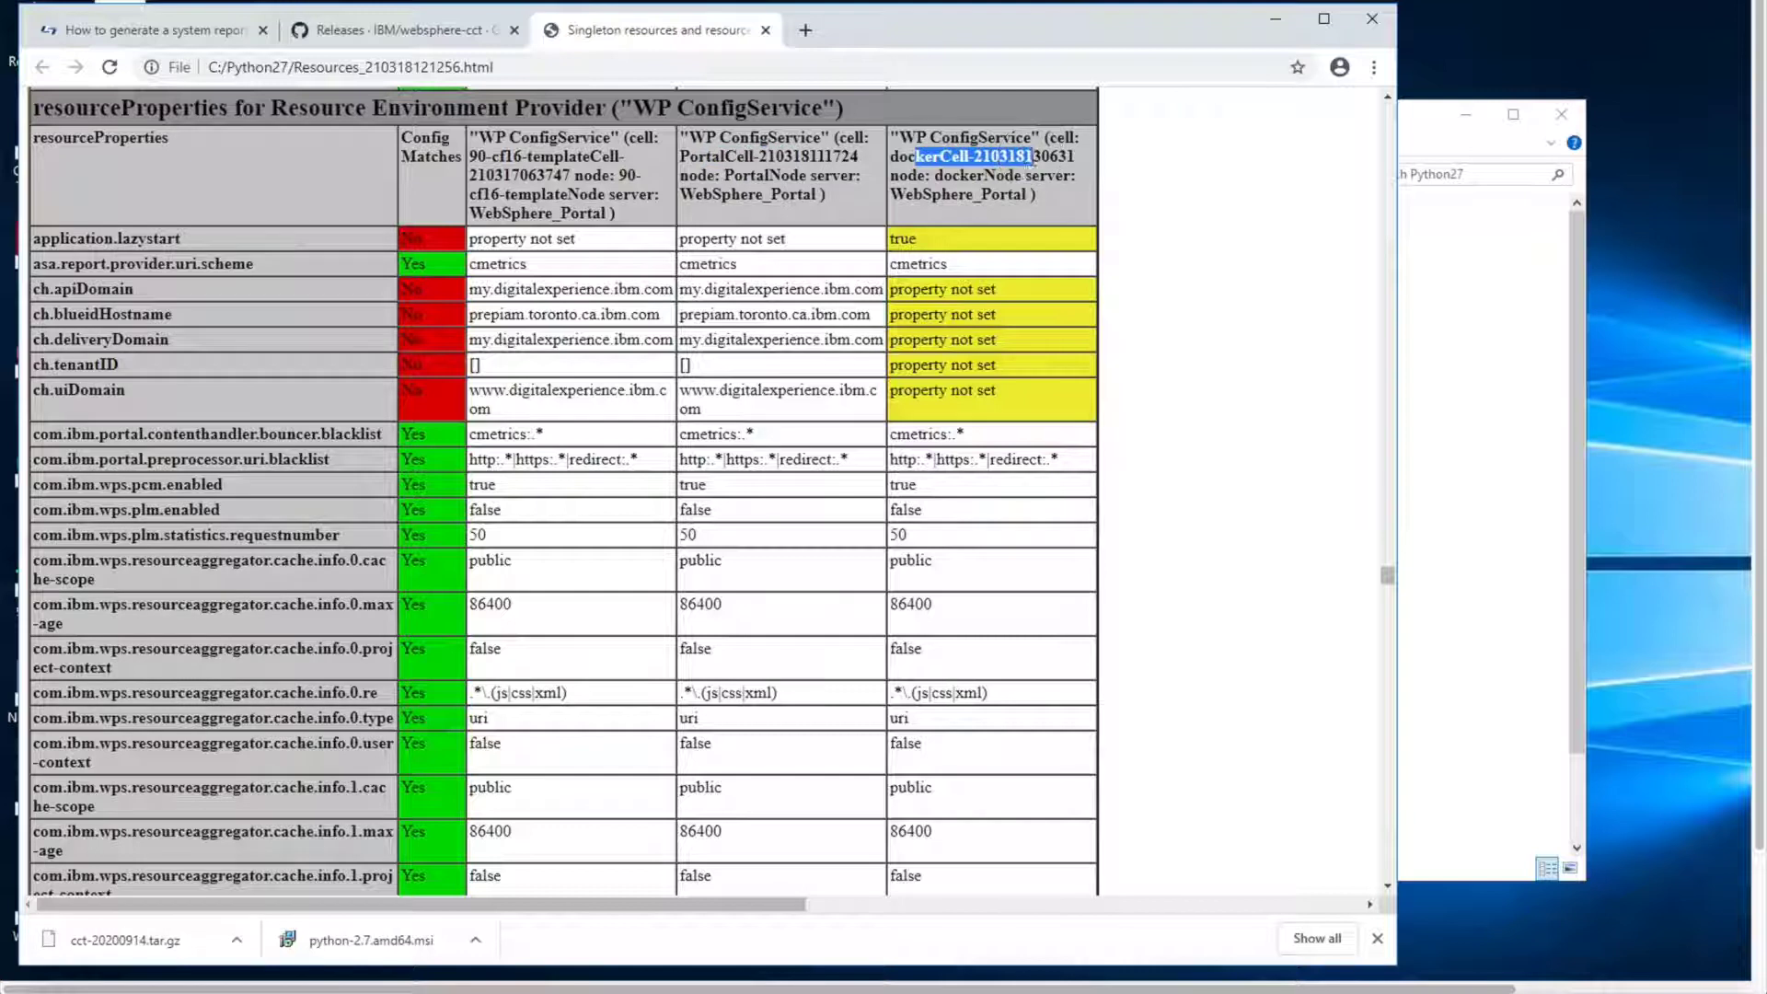
pyautogui.click(994, 194)
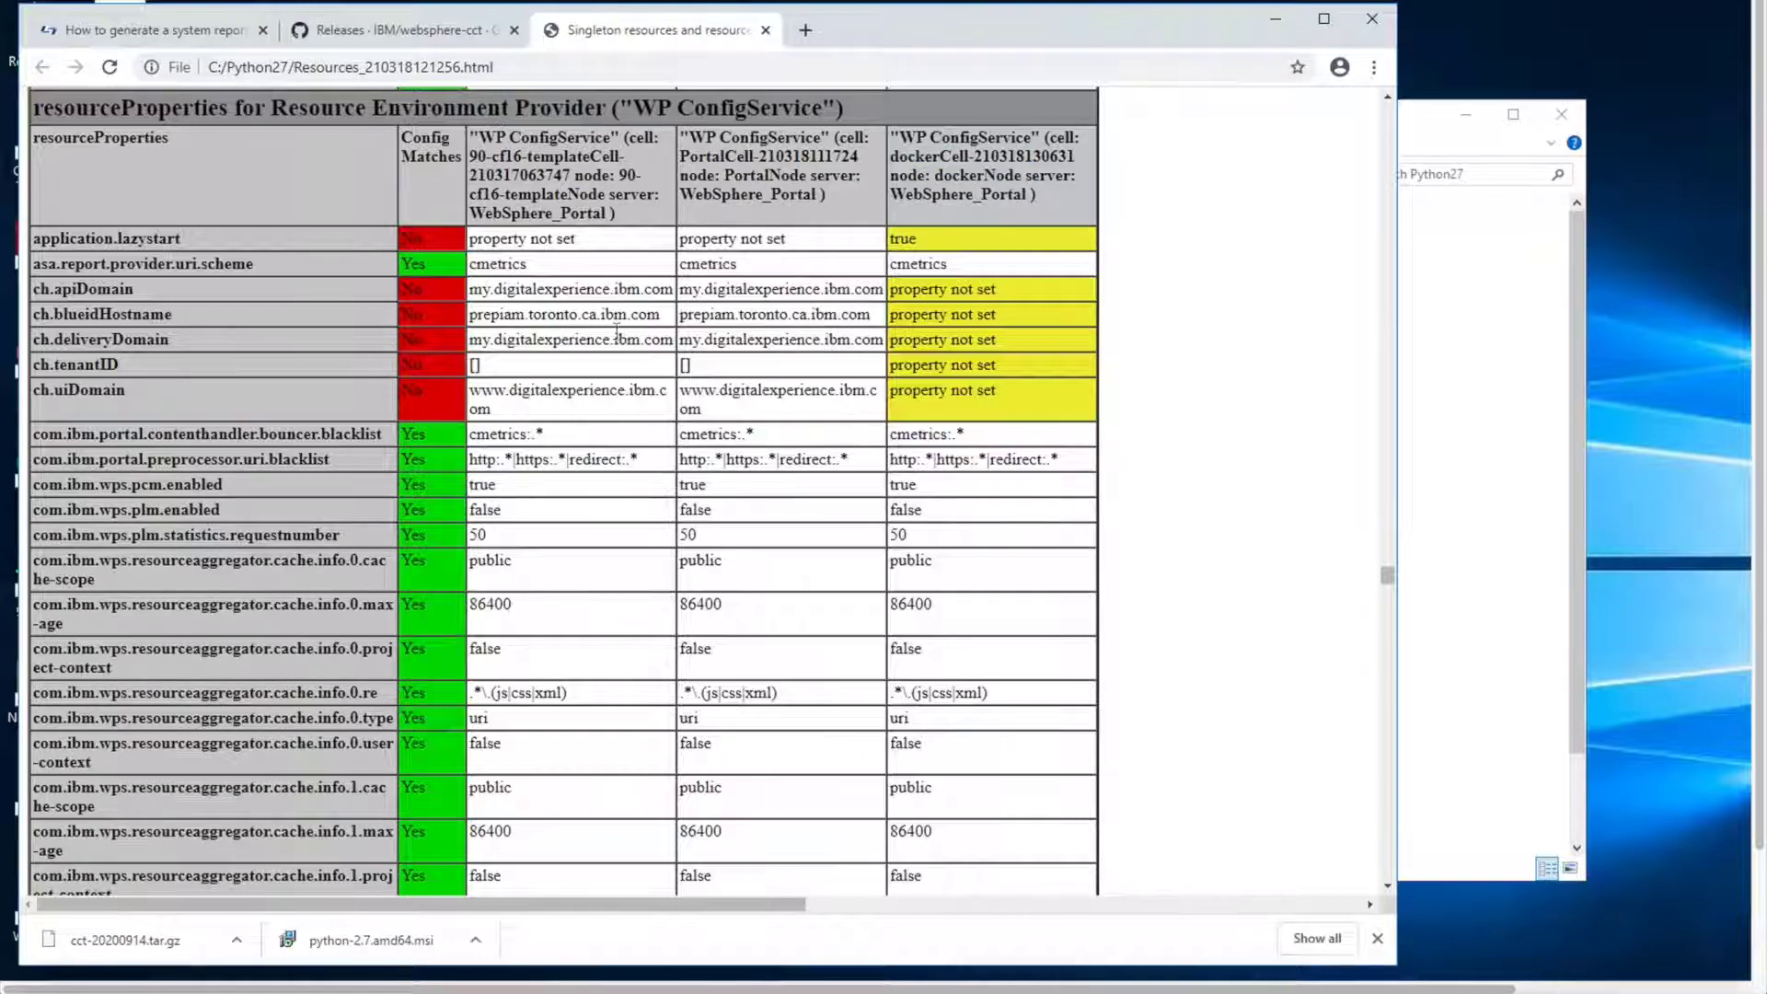
pyautogui.moveTo(440, 508); pyautogui.dragTo(398, 506)
pyautogui.click(1387, 886)
pyautogui.moveTo(1387, 886); pyautogui.dragTo(1386, 886)
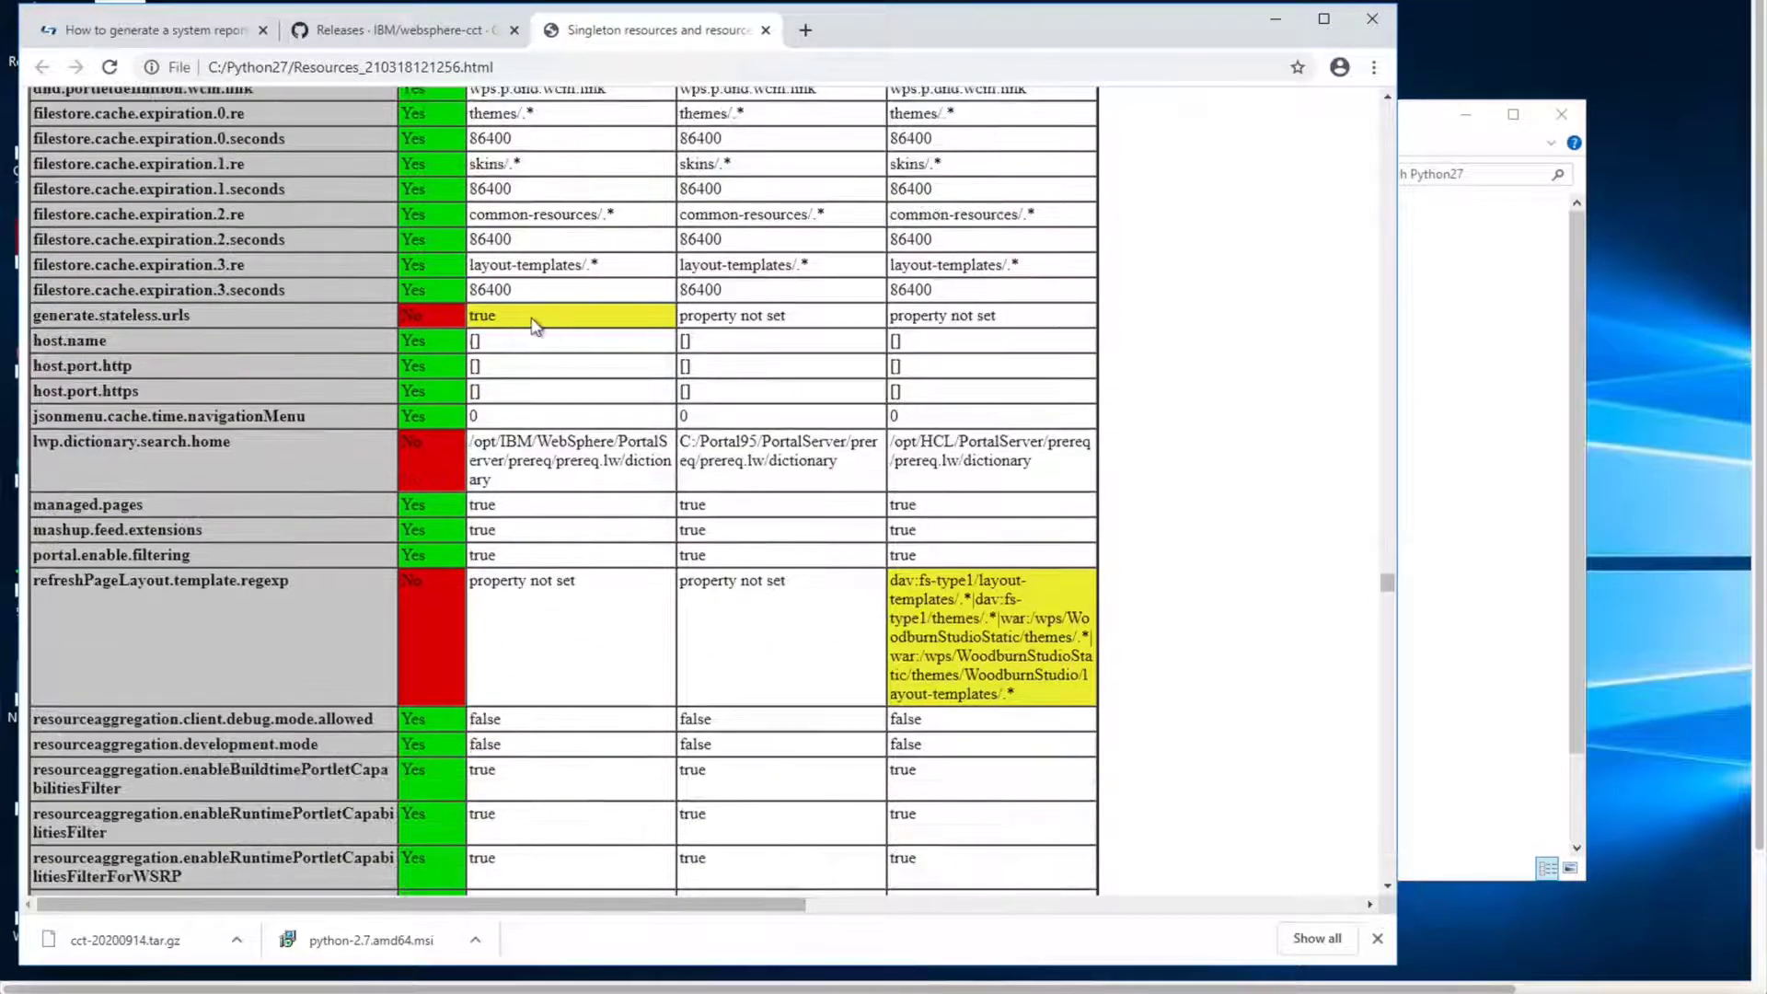
pyautogui.moveTo(1387, 889); pyautogui.dragTo(1386, 889)
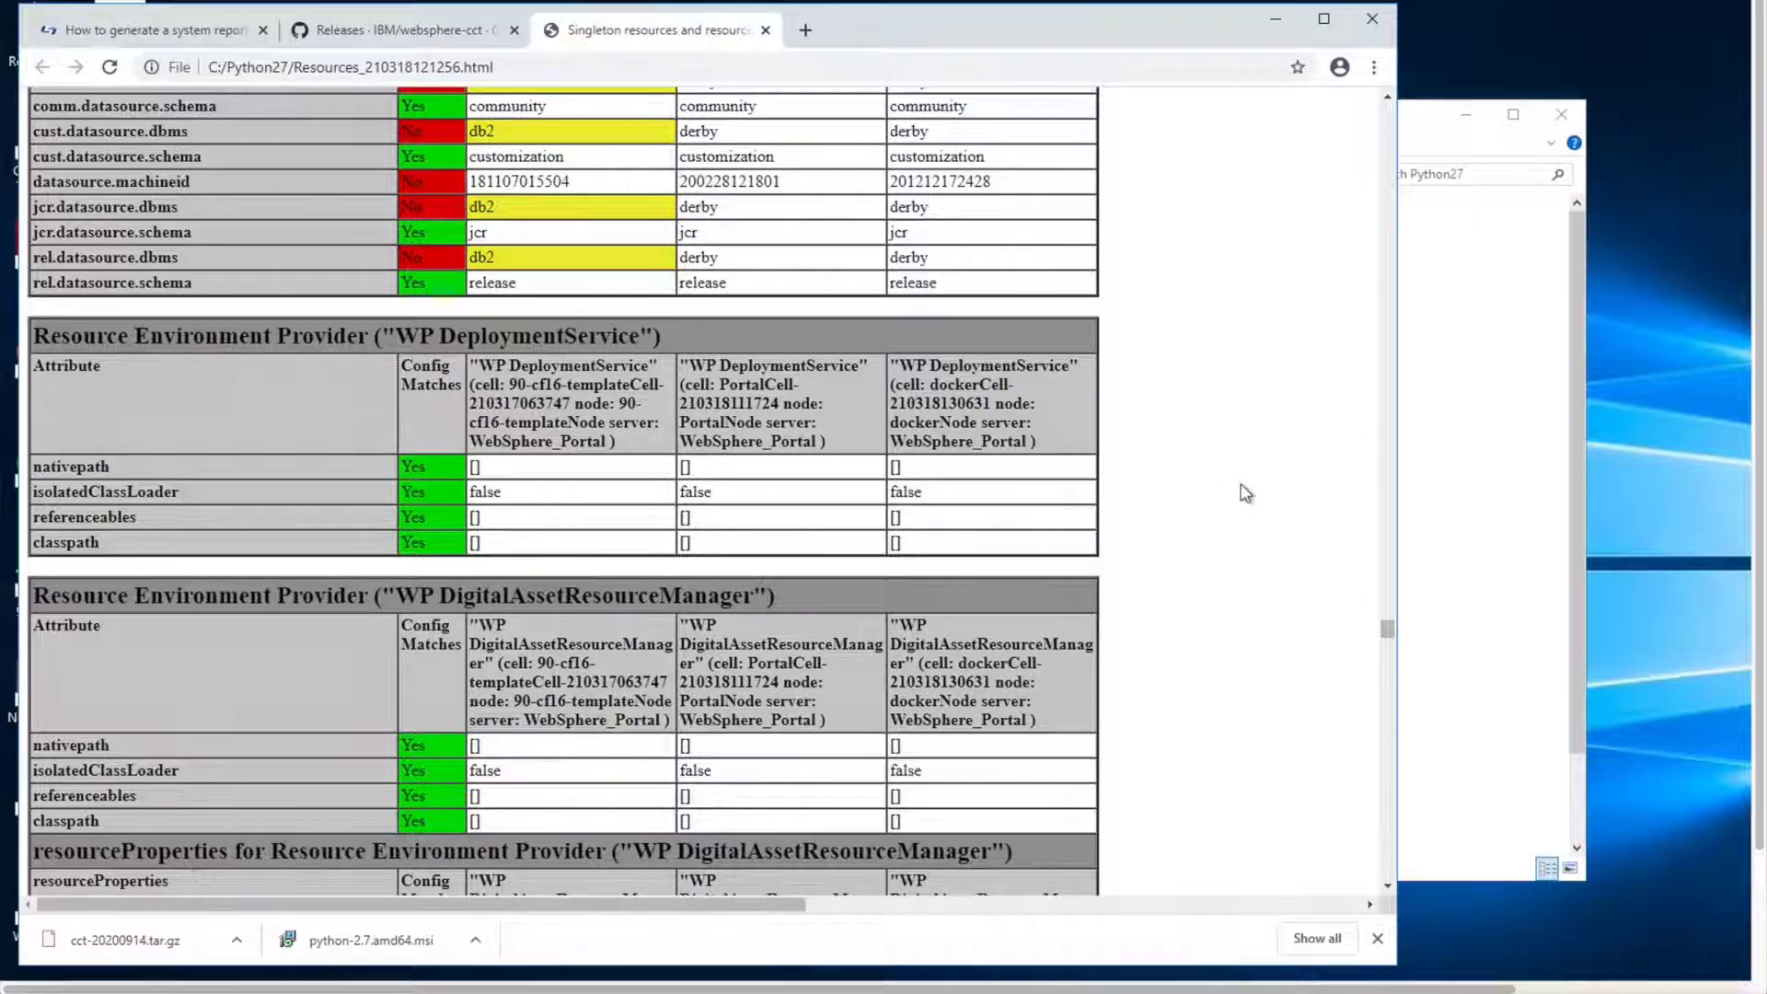
# Step: Look over the generated HTML reports in File Explorer, select the TrustAssociation report, and return to the Resources report in Chrome
pyautogui.click(1455, 390)
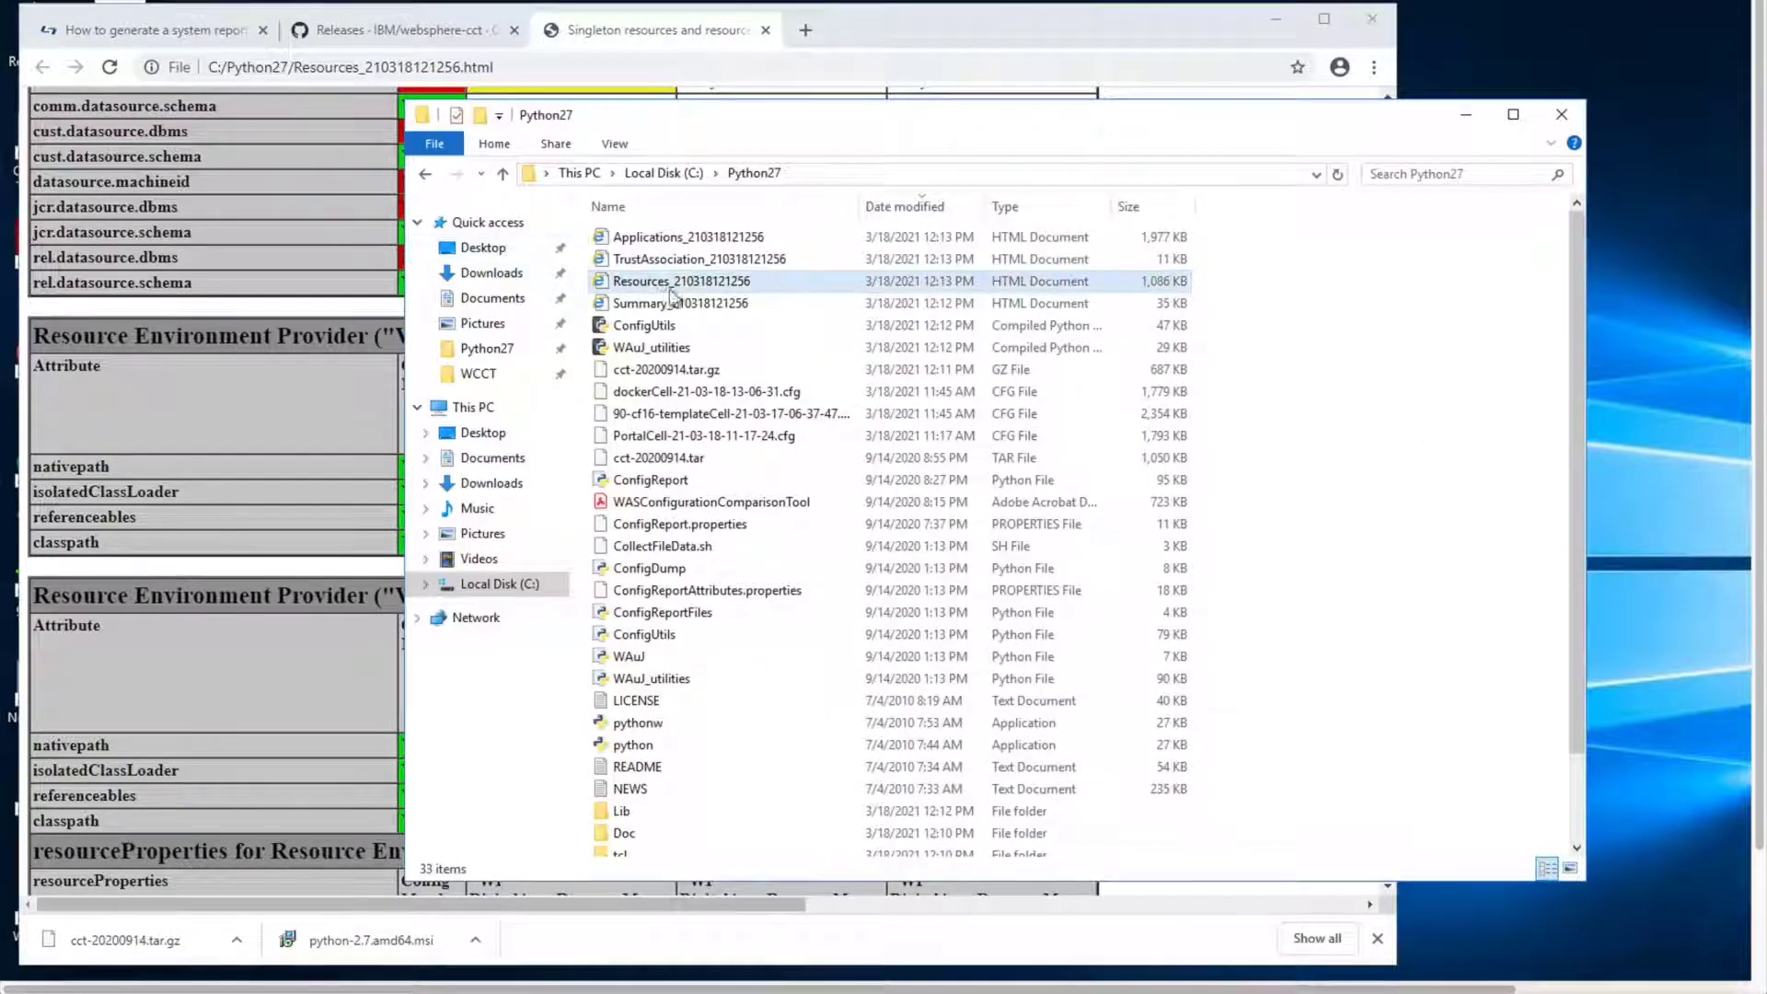
pyautogui.click(685, 261)
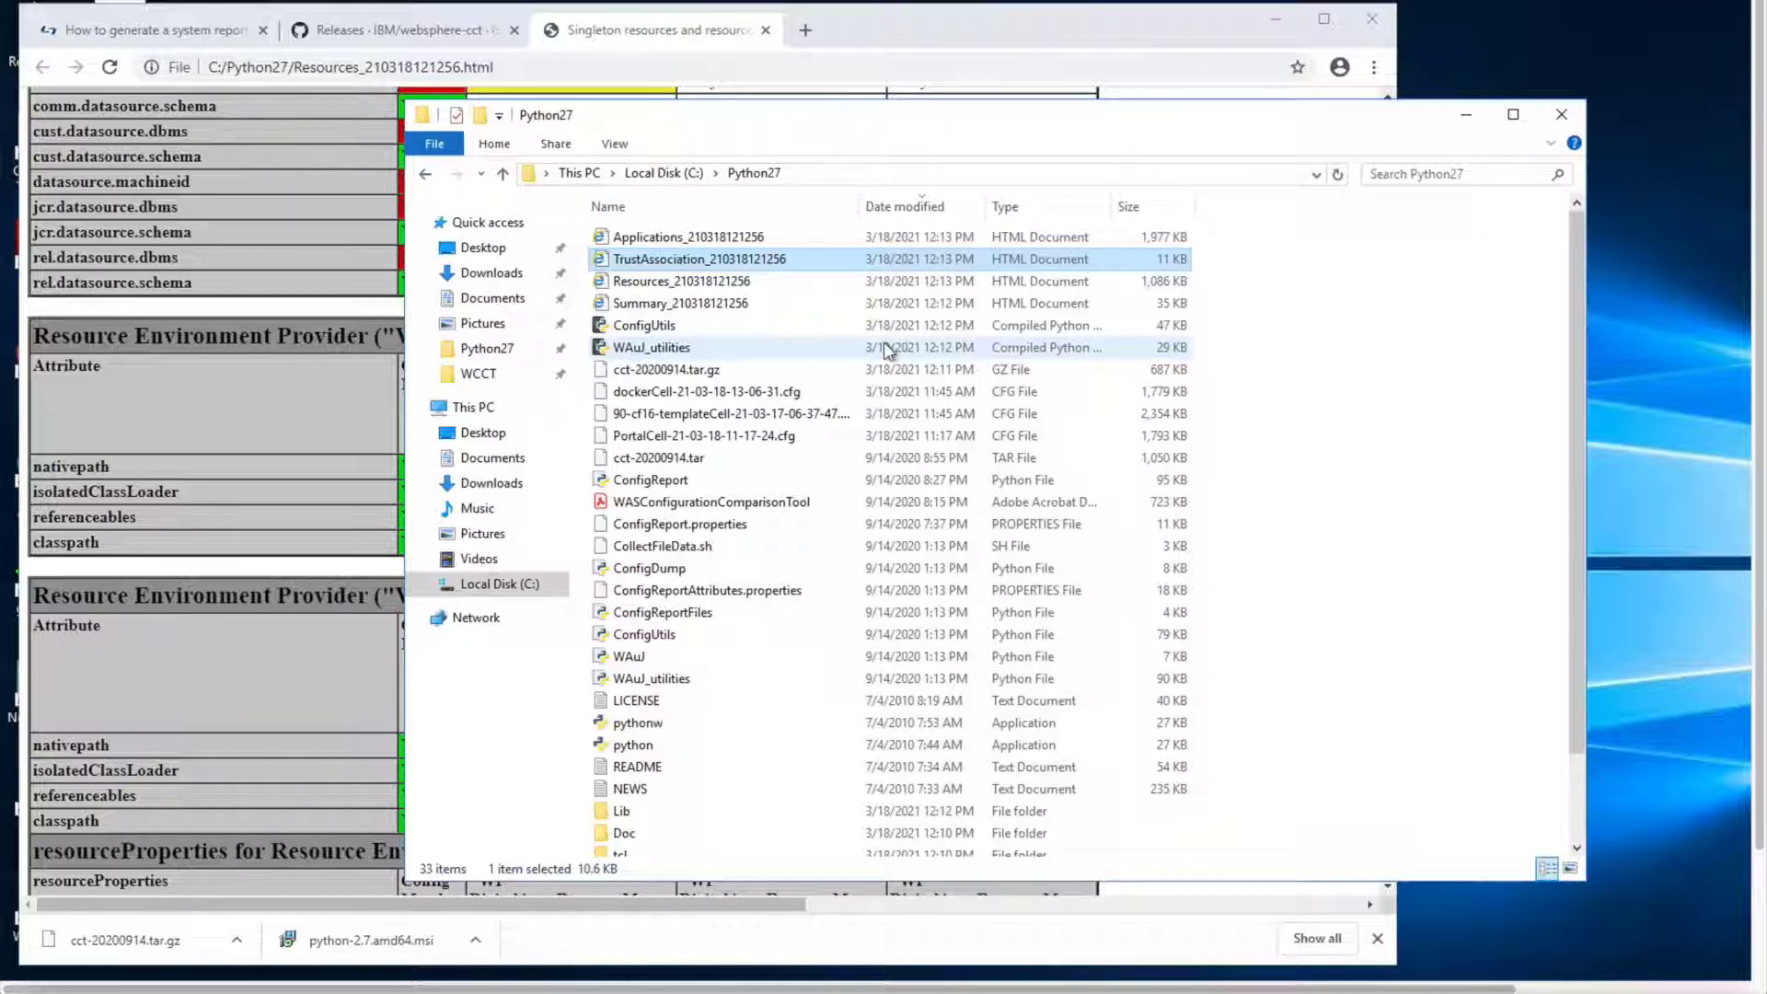
pyautogui.click(900, 33)
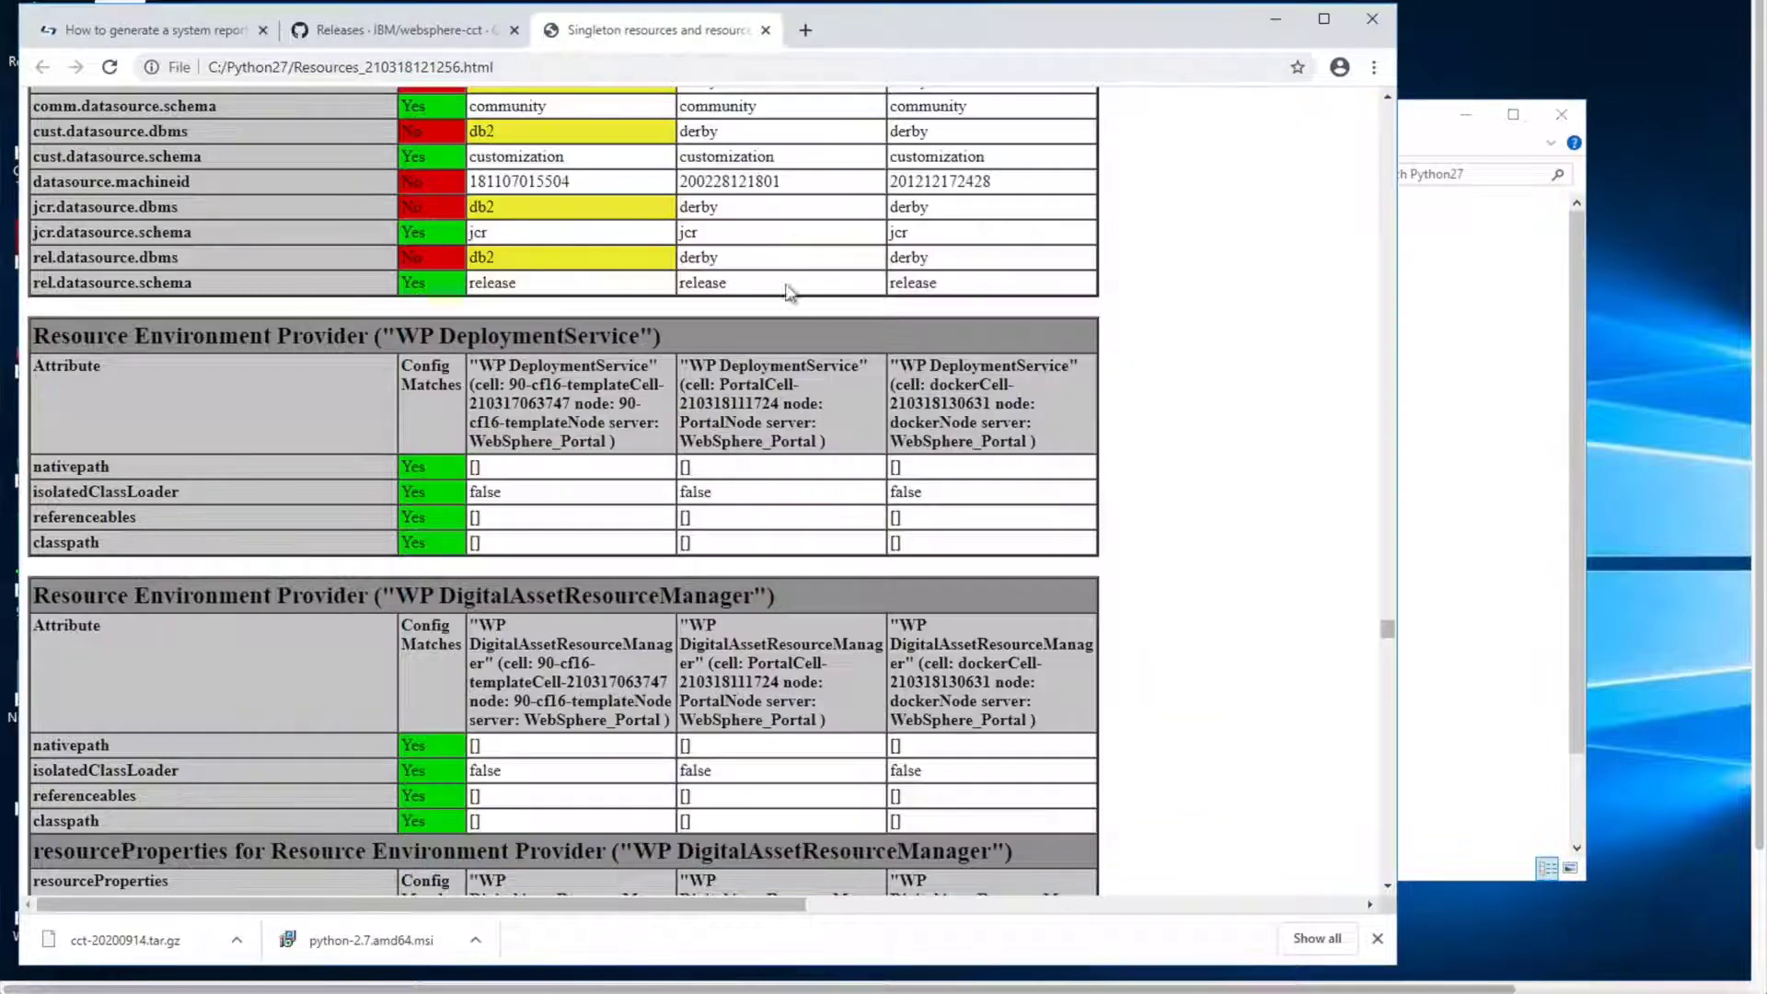